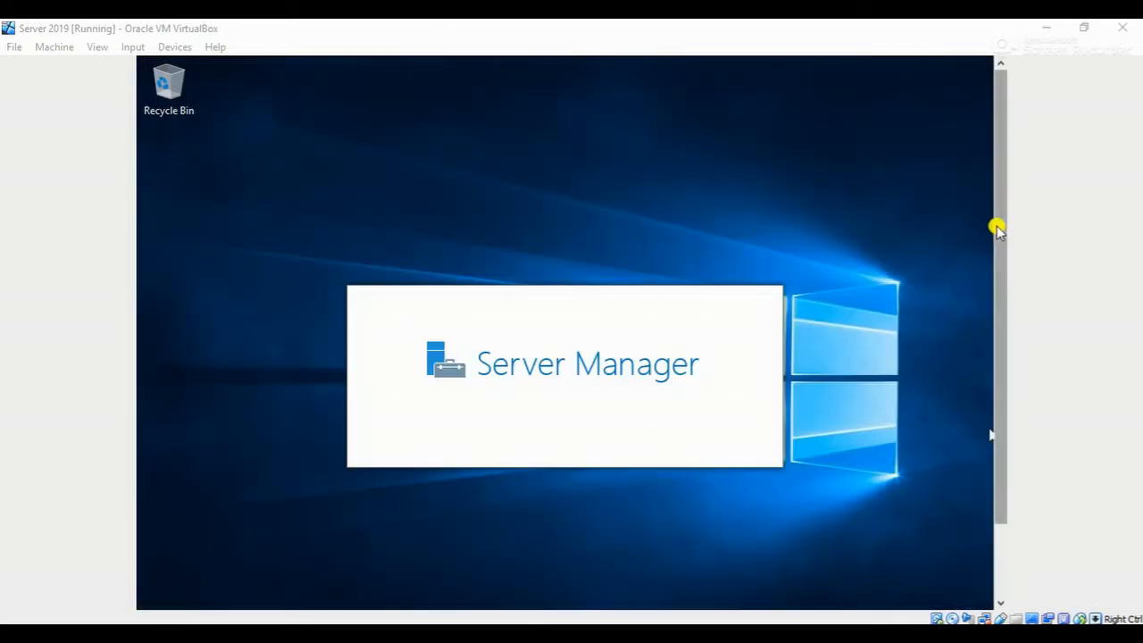
left_click_drag(994, 224, 994, 344)
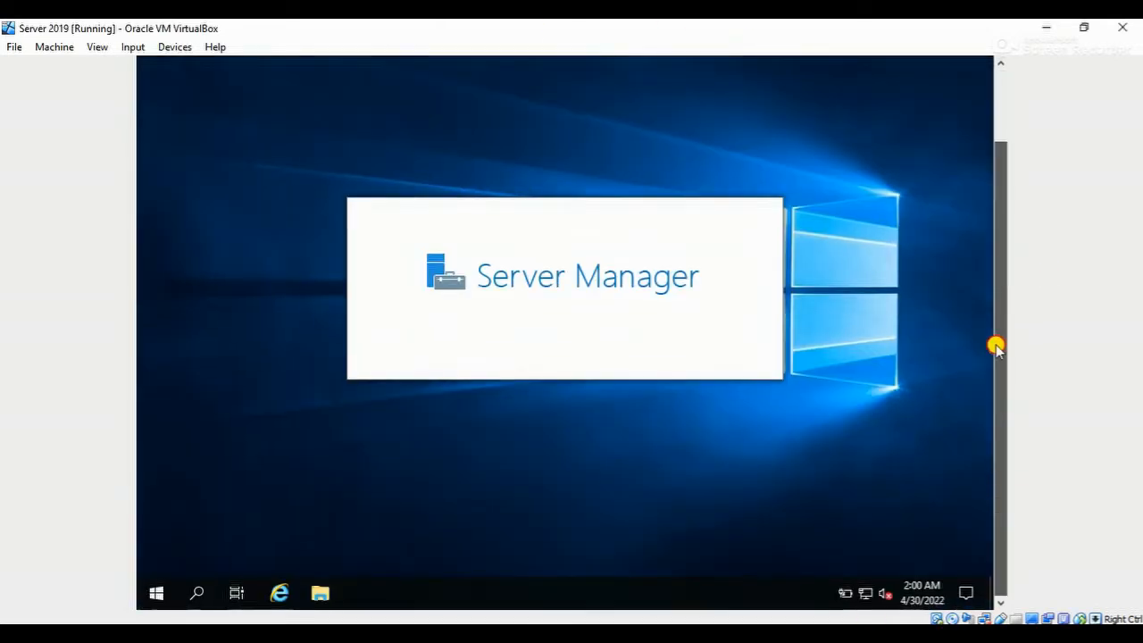
left_click(156, 592)
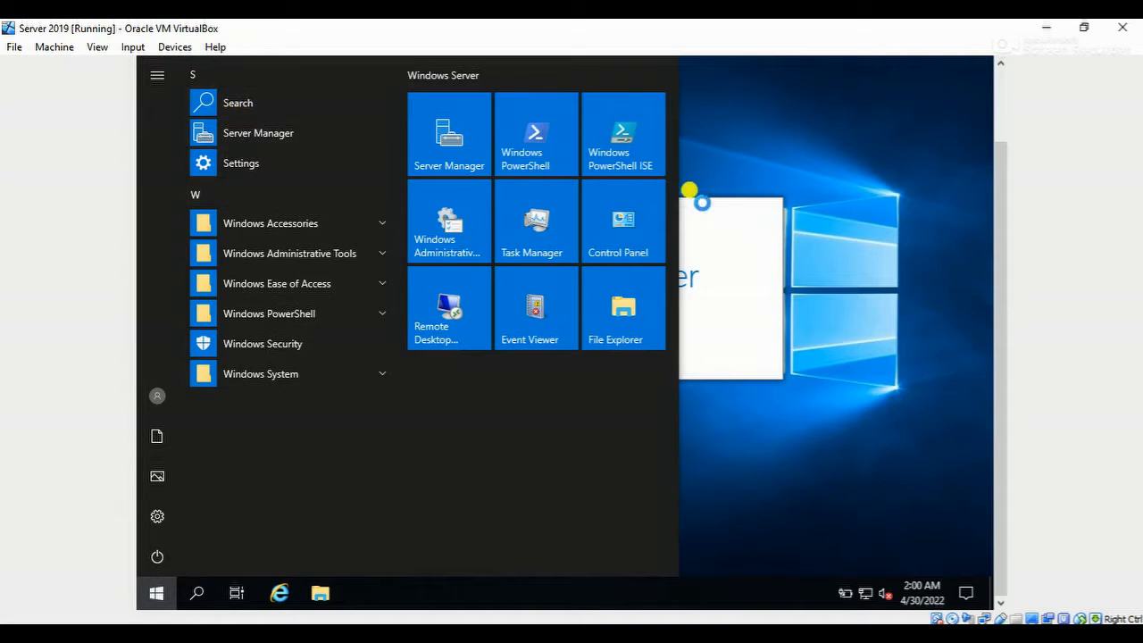
left_click(722, 131)
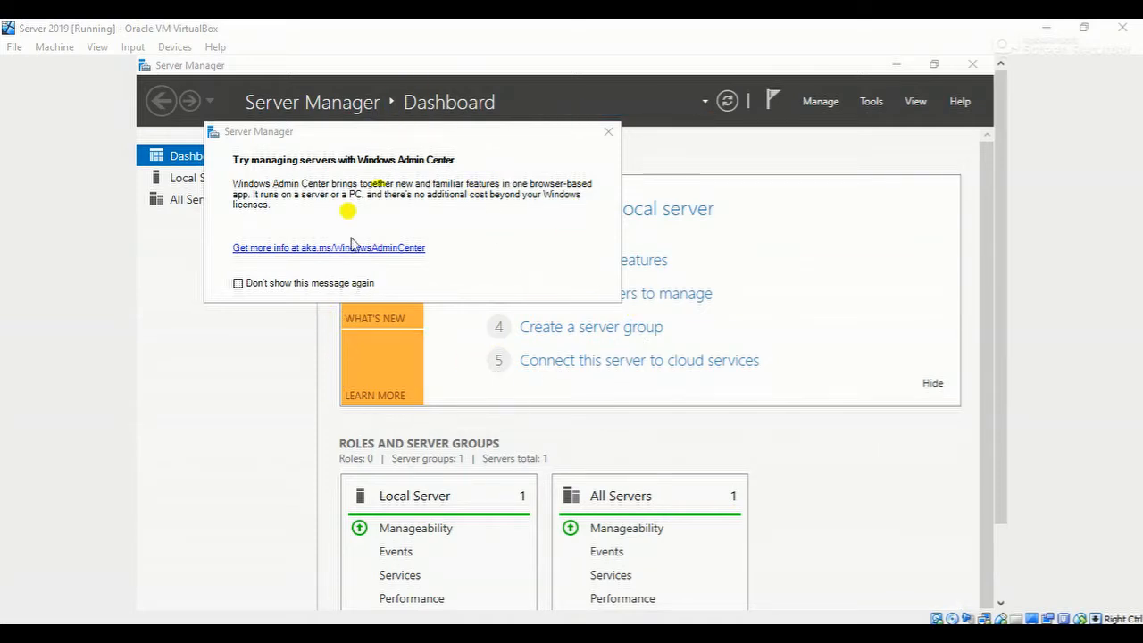
Step: Dismiss the Windows Admin Center message and open the network connections from the local server's Ethernet property
left_click(609, 133)
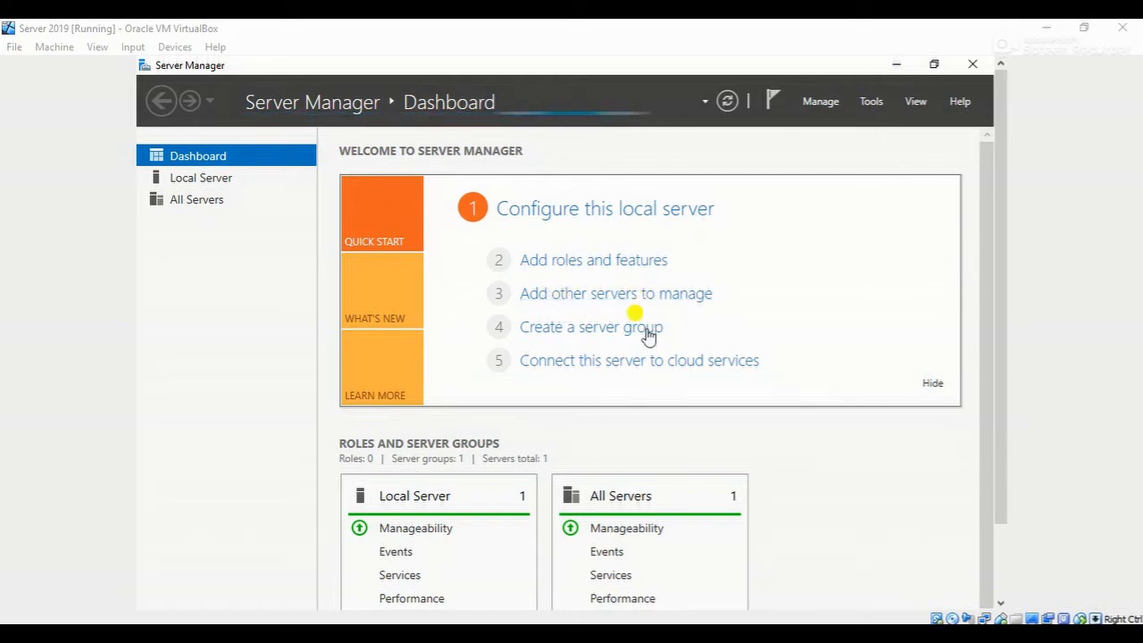
left_click(185, 189)
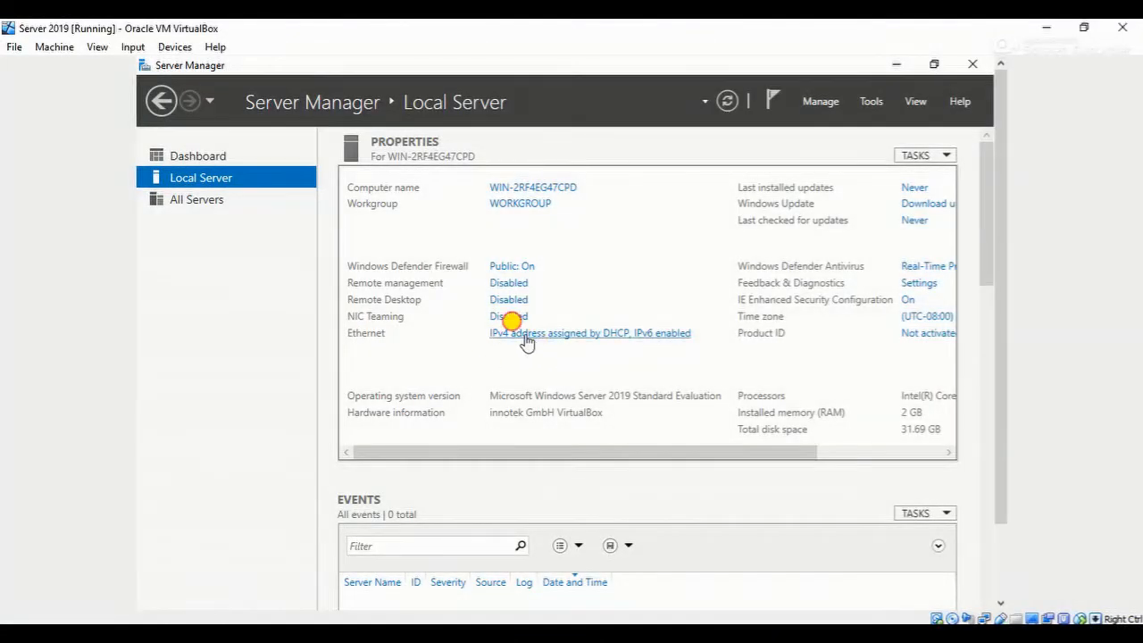
left_click(525, 334)
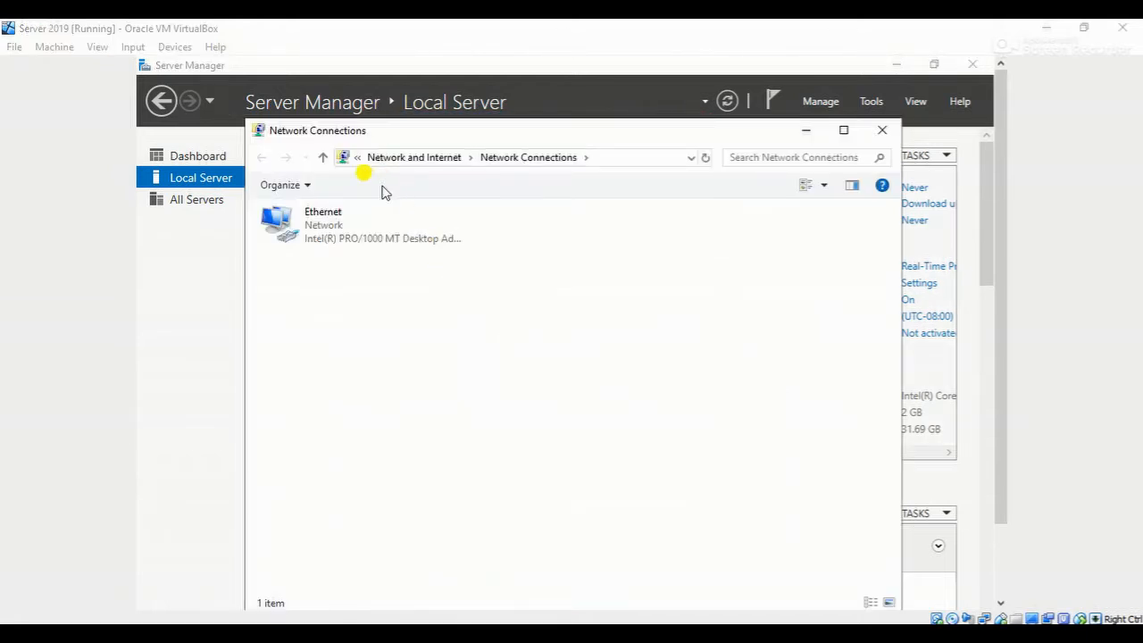
Step: Open the Internet Protocol Version 4 (TCP/IPv4) properties of the Ethernet adapter
left_click(332, 225)
right_click(335, 229)
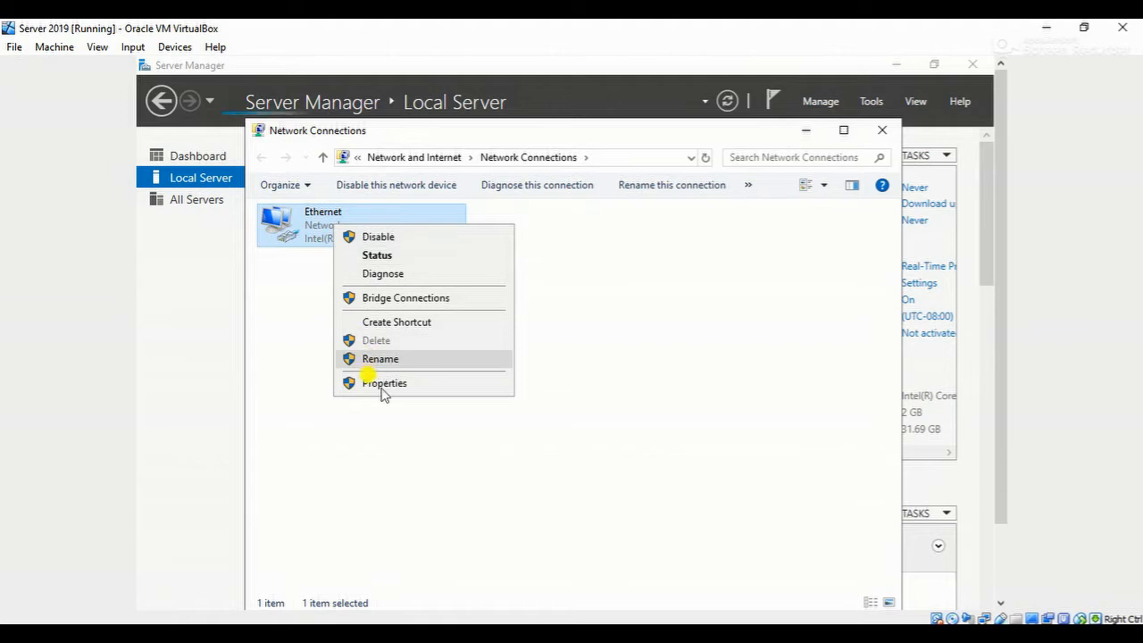
left_click(376, 386)
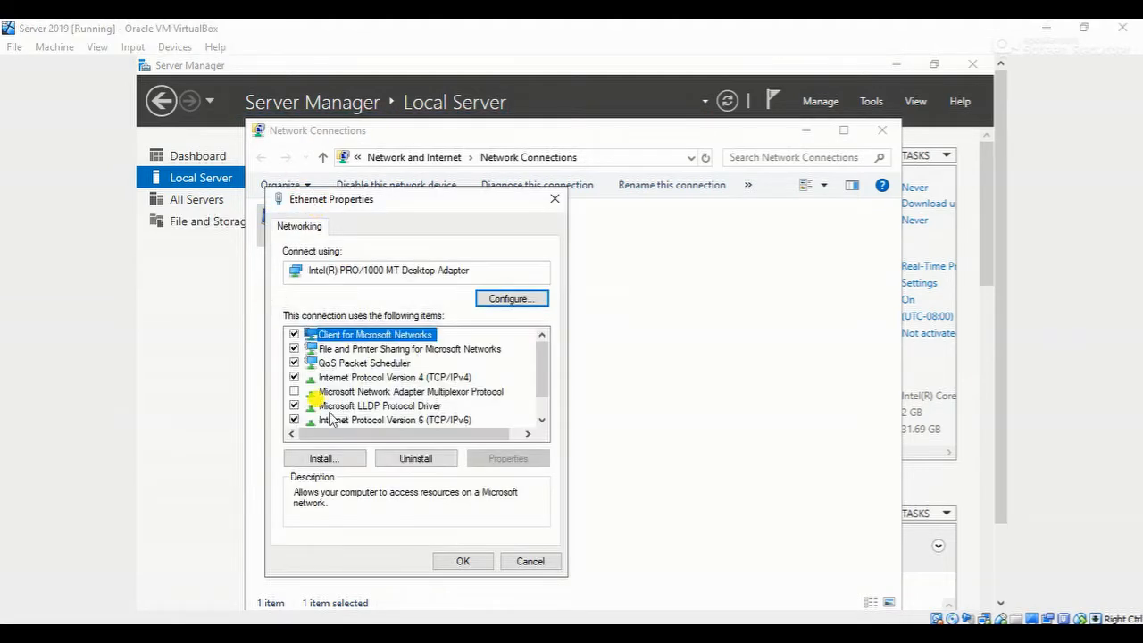
left_click(366, 378)
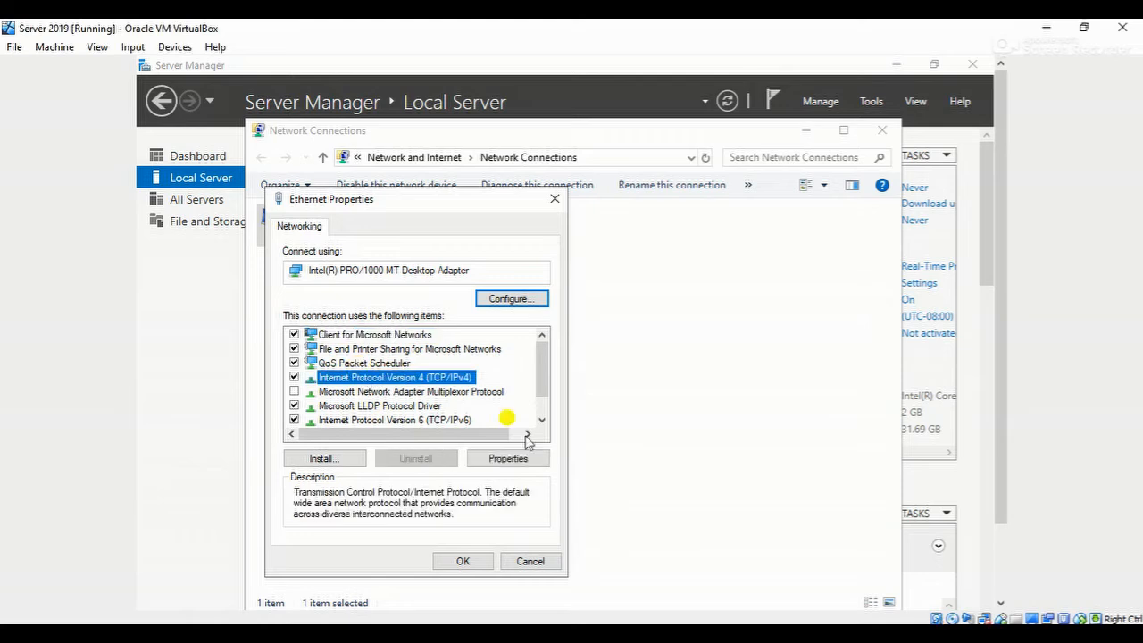
left_click(509, 458)
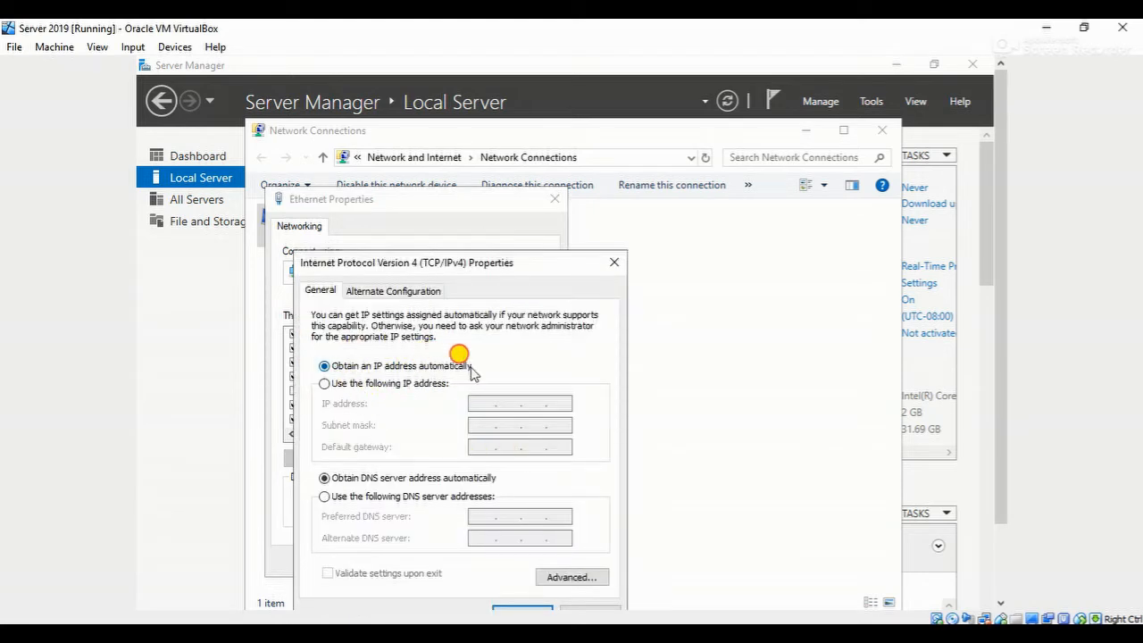
Step: Assign static IP address 192.168.1.100, subnet mask 255.255.255.0, default gateway 192.168.1.1 and preferred DNS server 192.168.1.100 to the Ethernet adapter
left_click(325, 384)
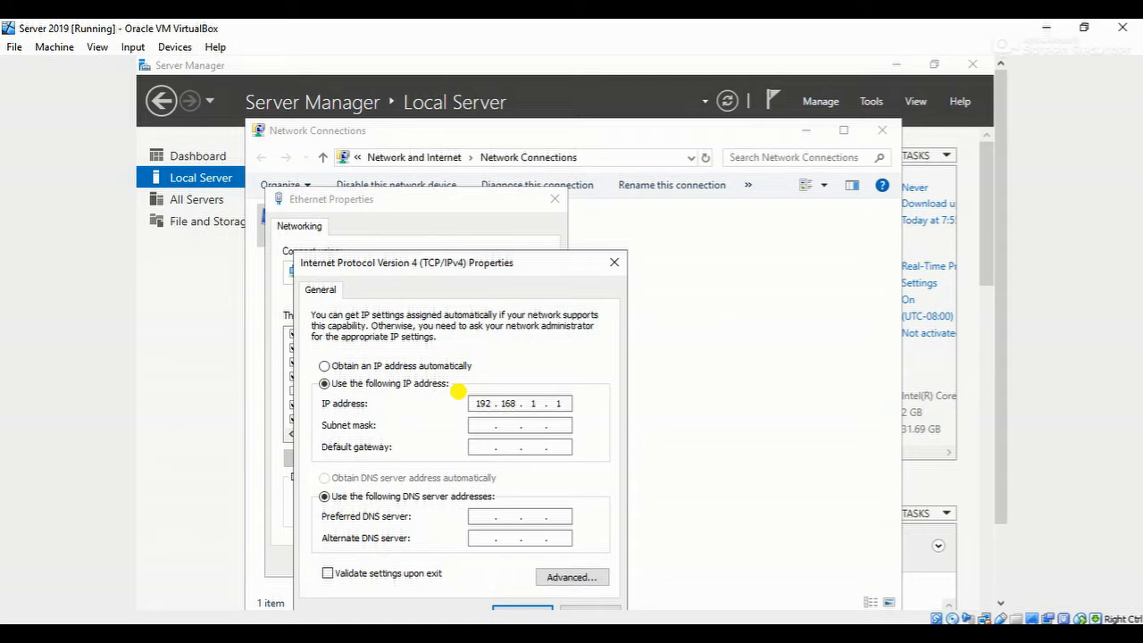
left_click(478, 424)
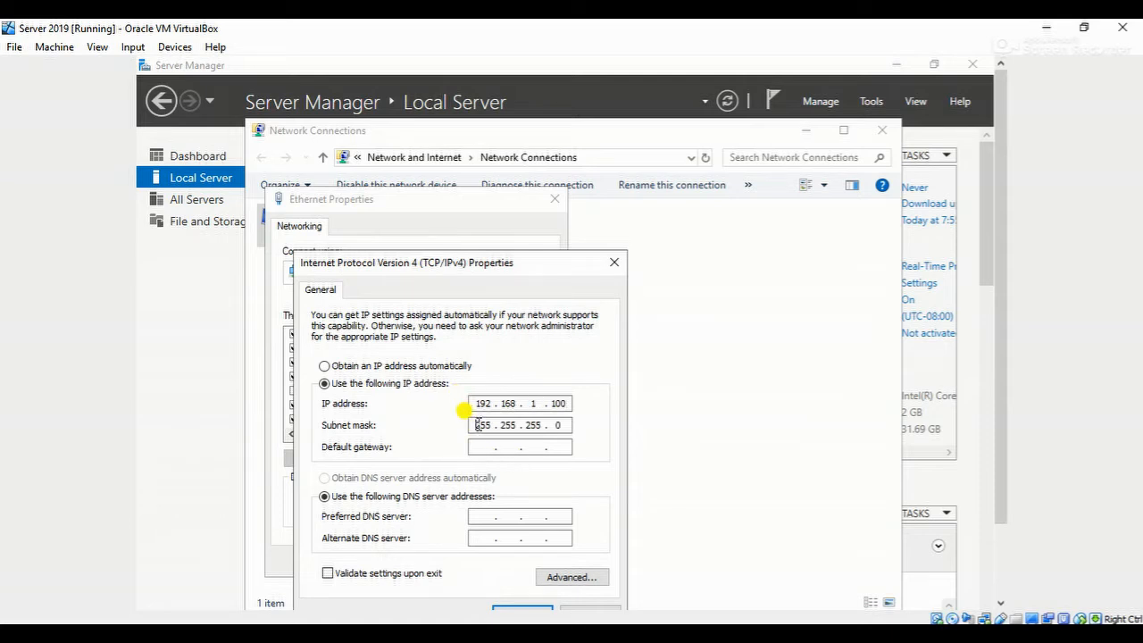
left_click(491, 445)
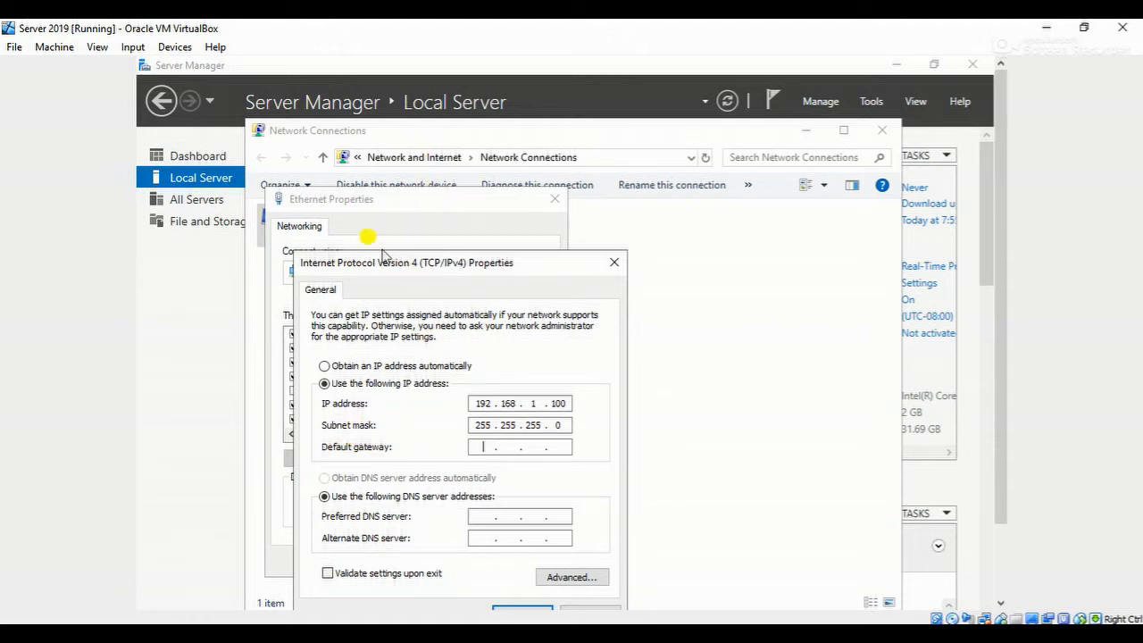
left_click(433, 203)
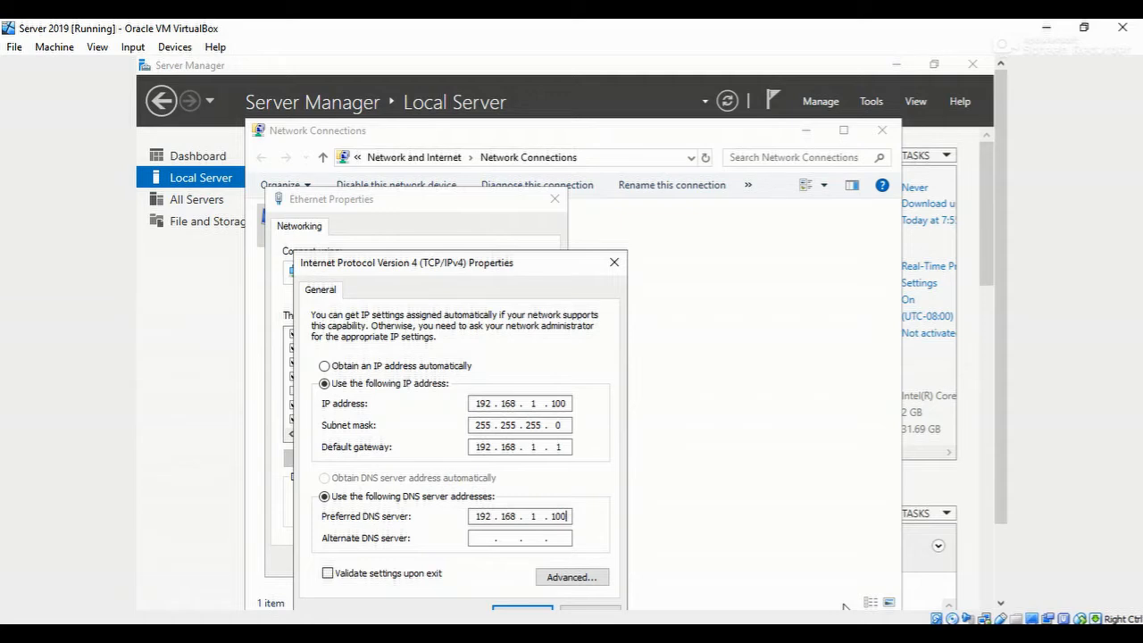
left_click(848, 635)
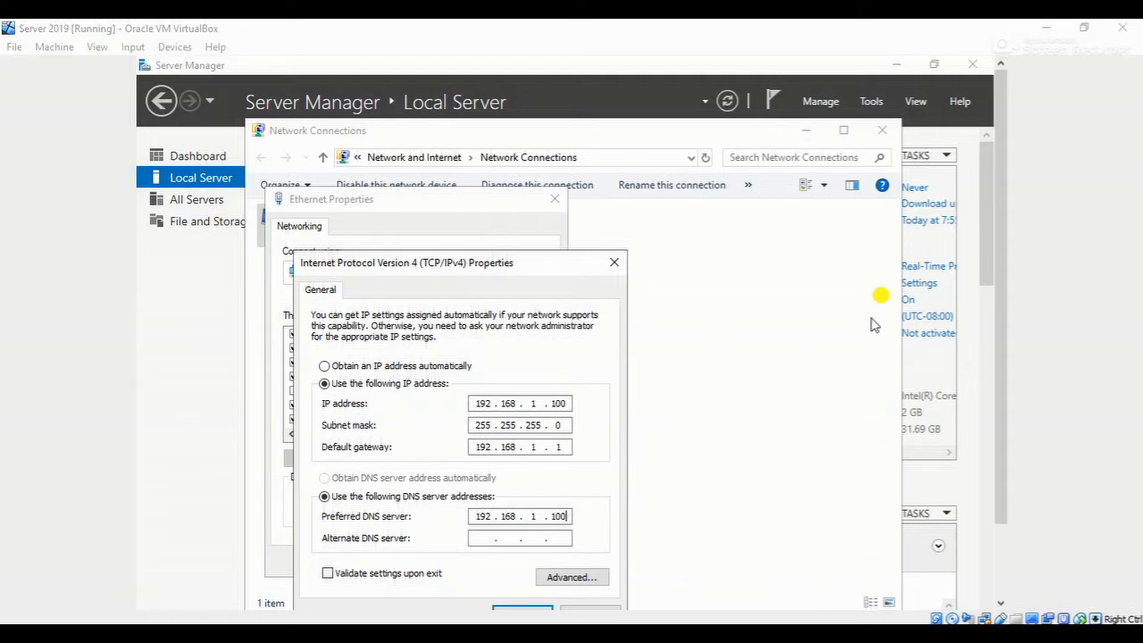
scroll(994, 254, "down", 1)
scroll(993, 254, "down", 1)
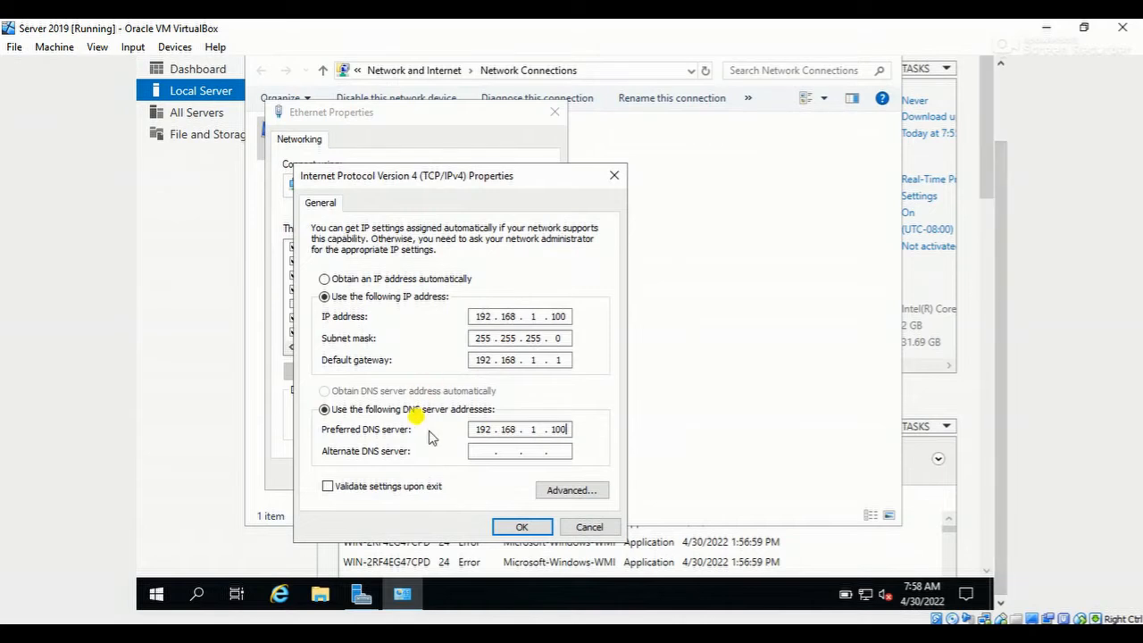
left_click(522, 528)
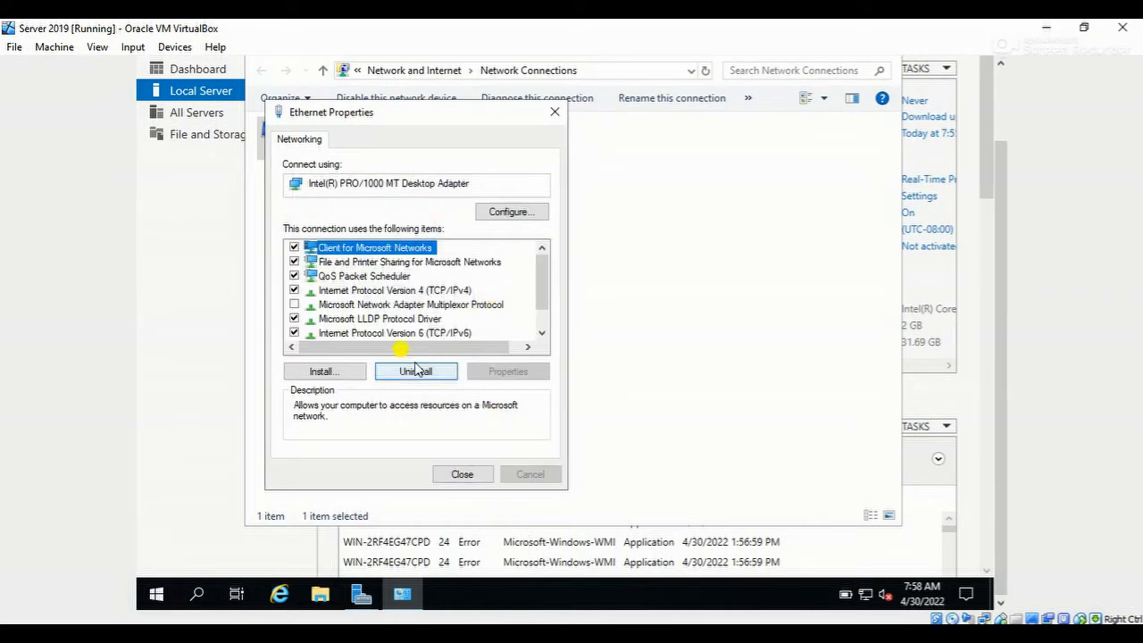
left_click(457, 475)
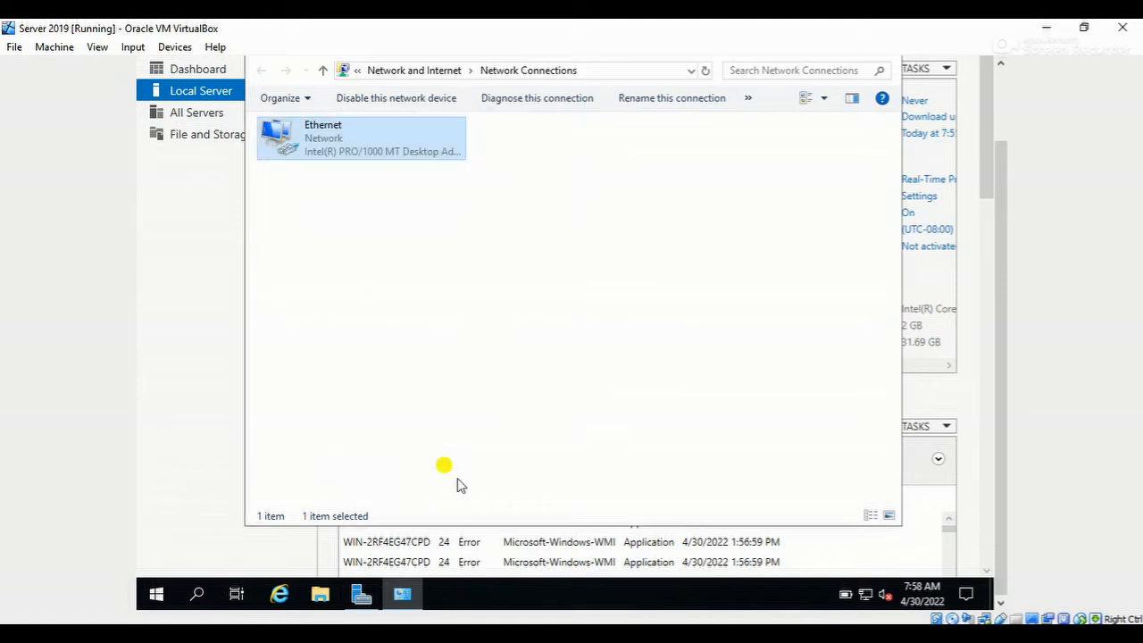
Step: Return to Server Manager and refresh the Local Server properties to check the Ethernet address
left_click(982, 164)
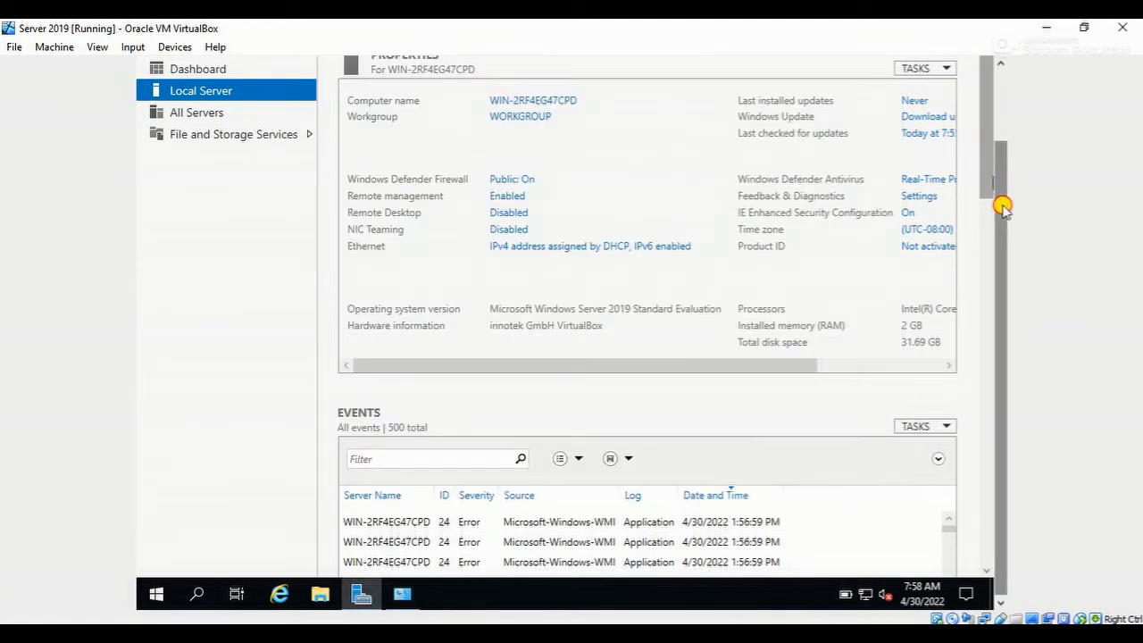
left_click_drag(1002, 207, 994, 63)
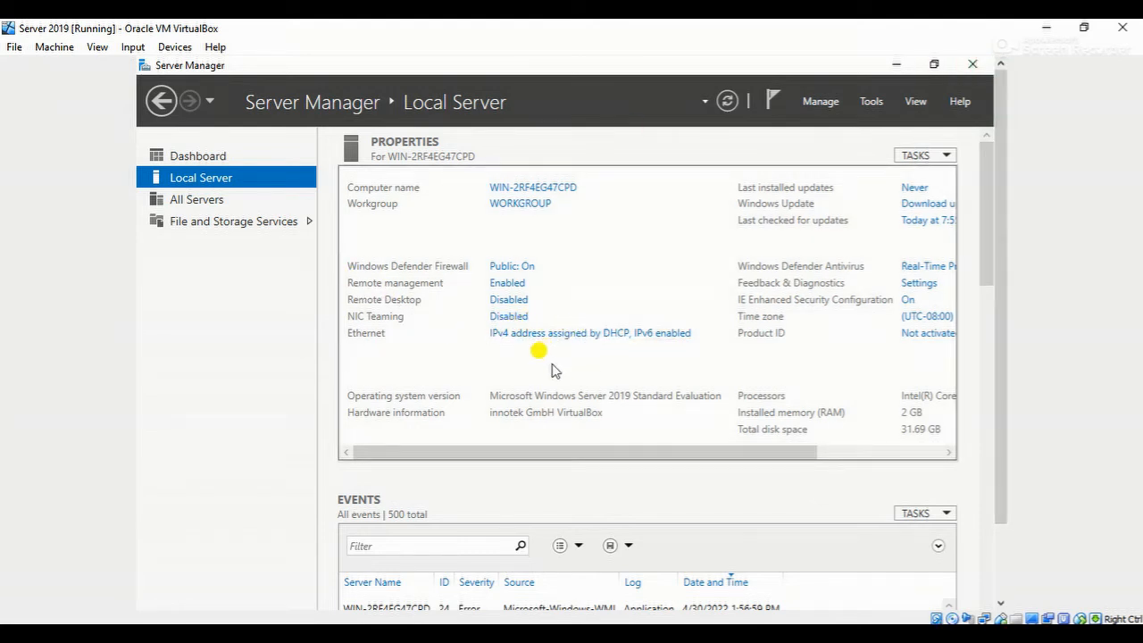
left_click(725, 106)
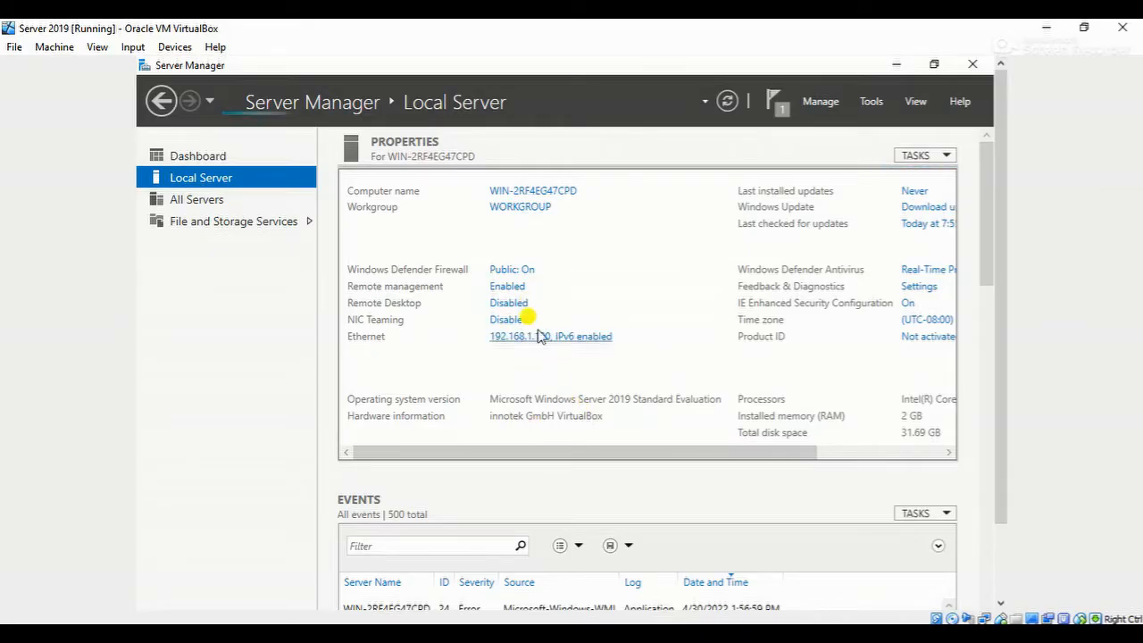
Step: Set the server's time zone to (UTC+05:00) Islamabad, Karachi and refresh the Local Server properties
left_click_drag(497, 452, 658, 452)
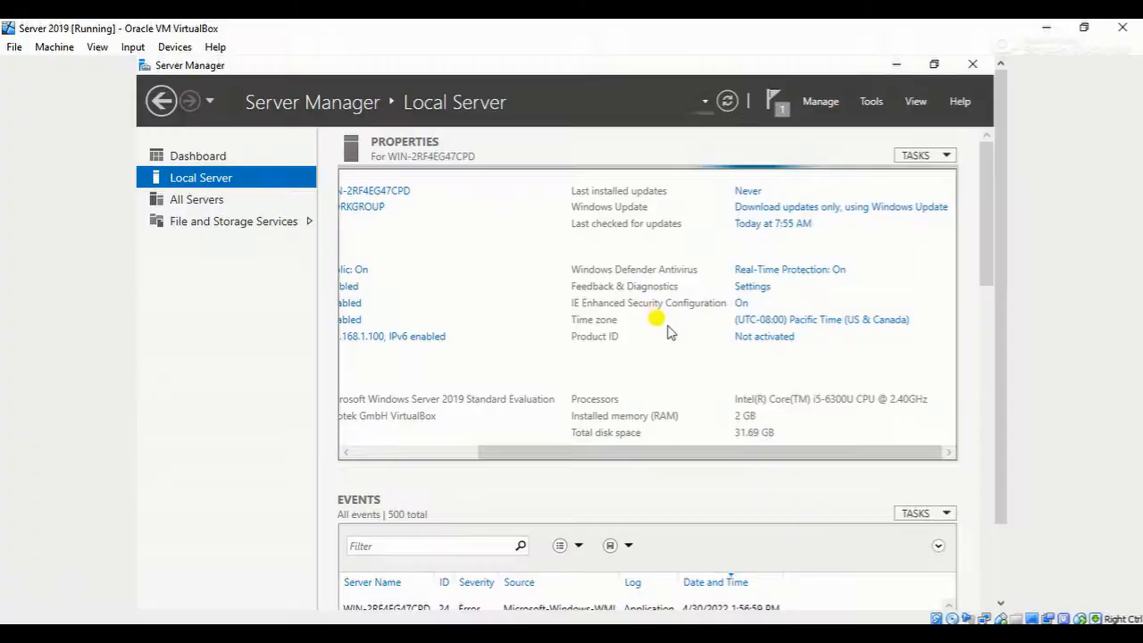
left_click(782, 324)
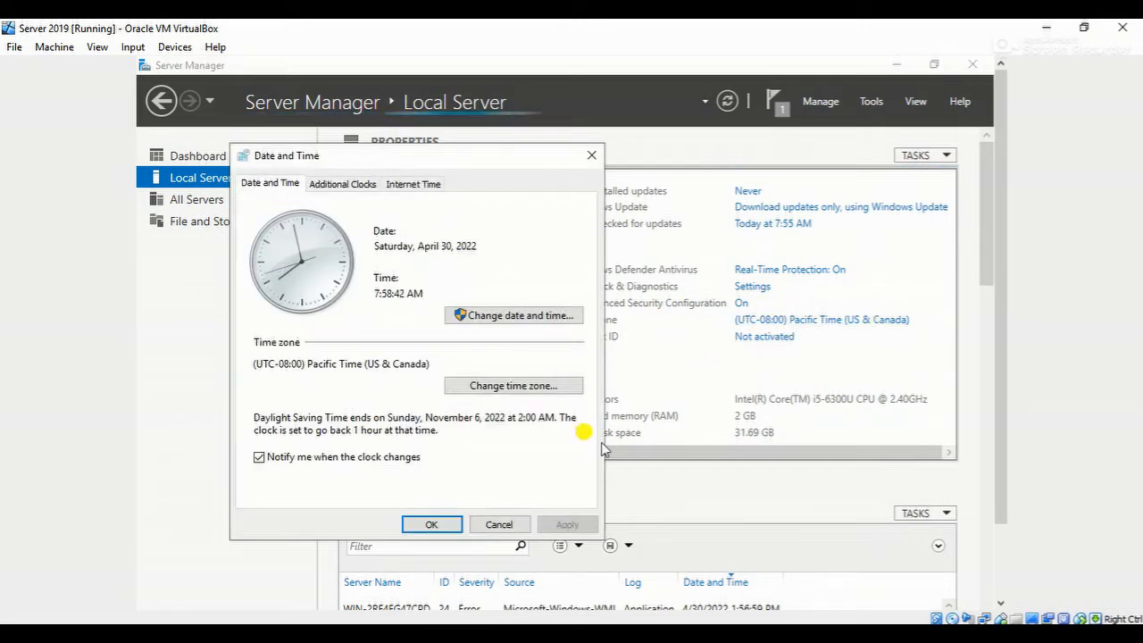
left_click(538, 389)
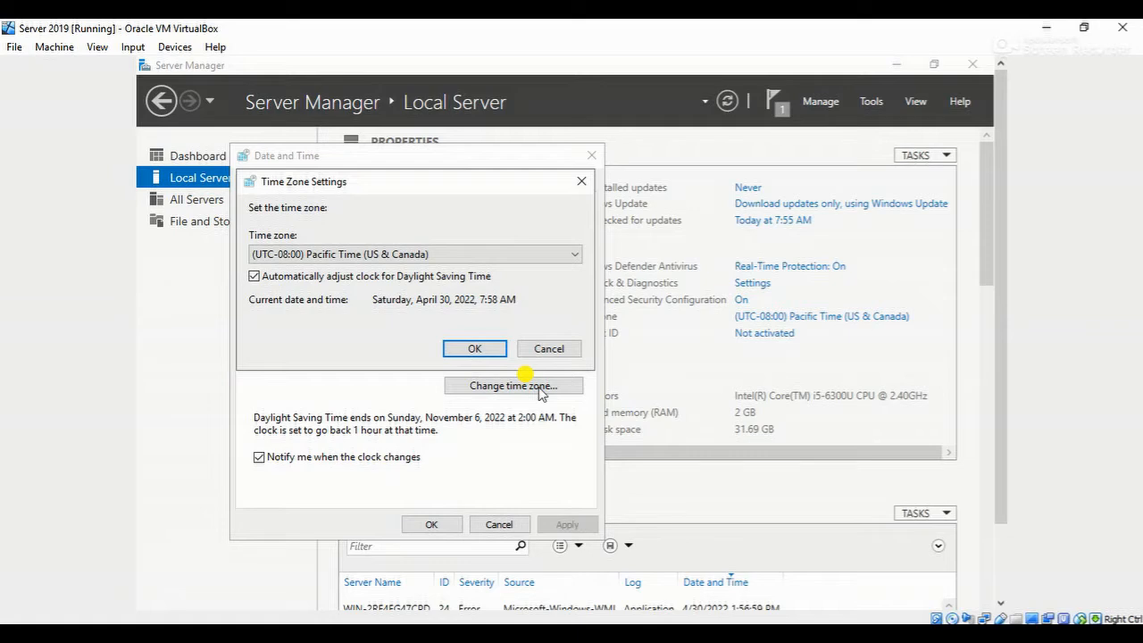
left_click(498, 254)
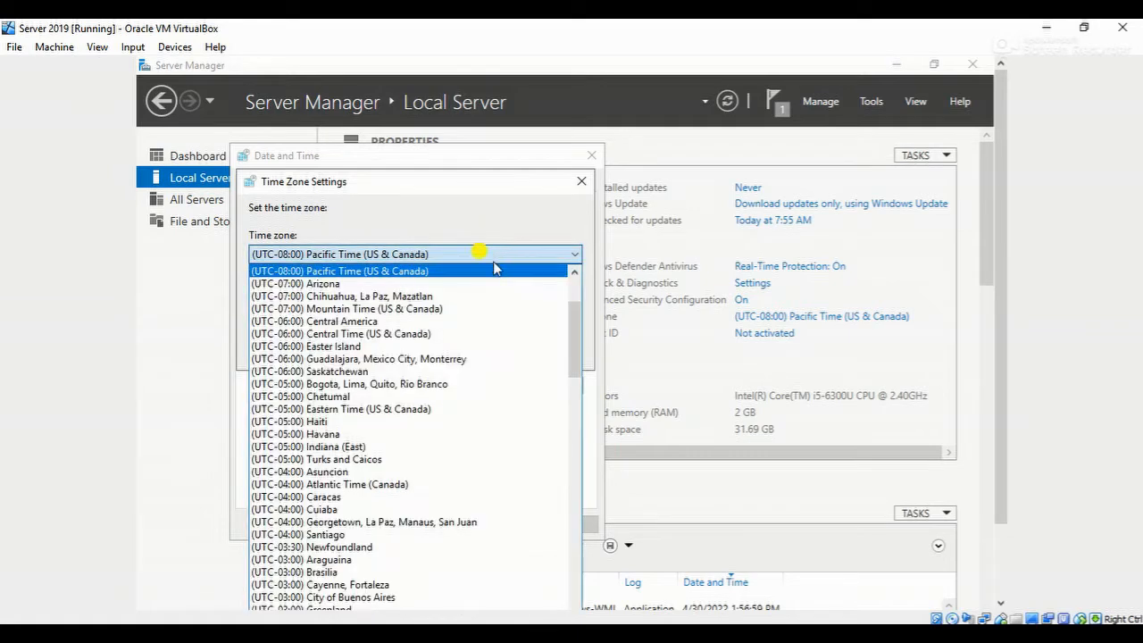
left_click(580, 304)
left_click_drag(579, 311, 565, 475)
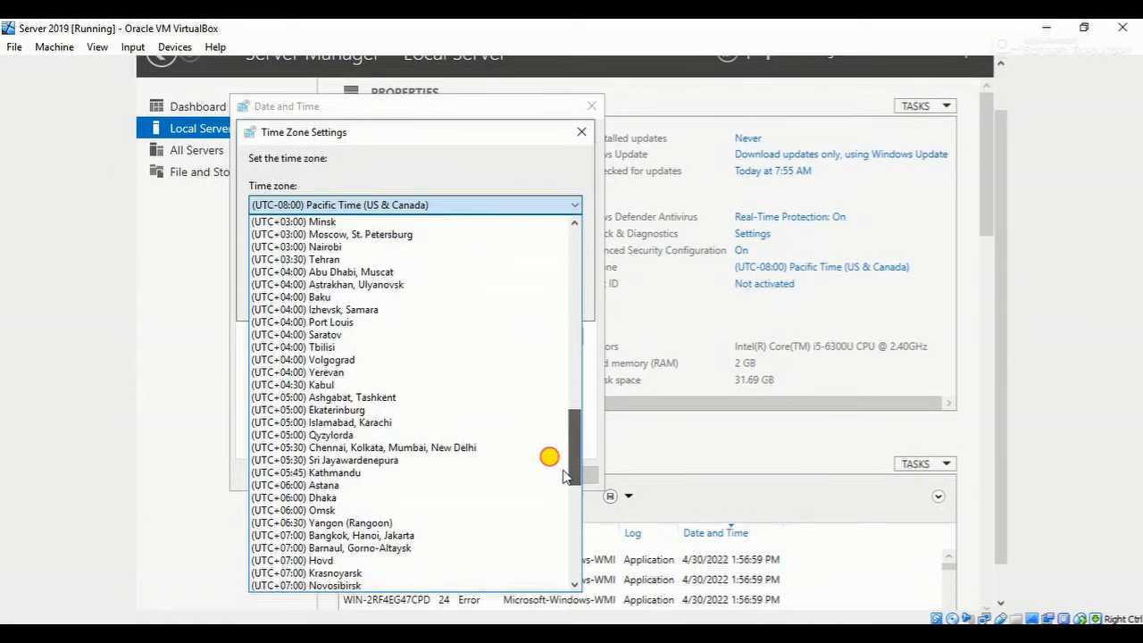
left_click(301, 422)
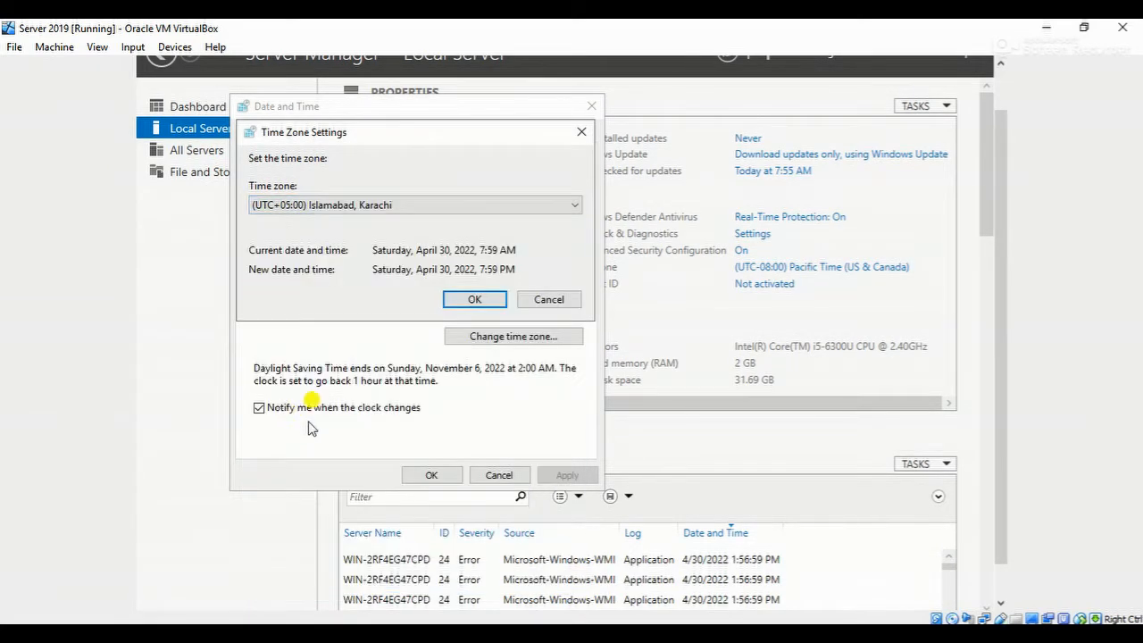
left_click(457, 302)
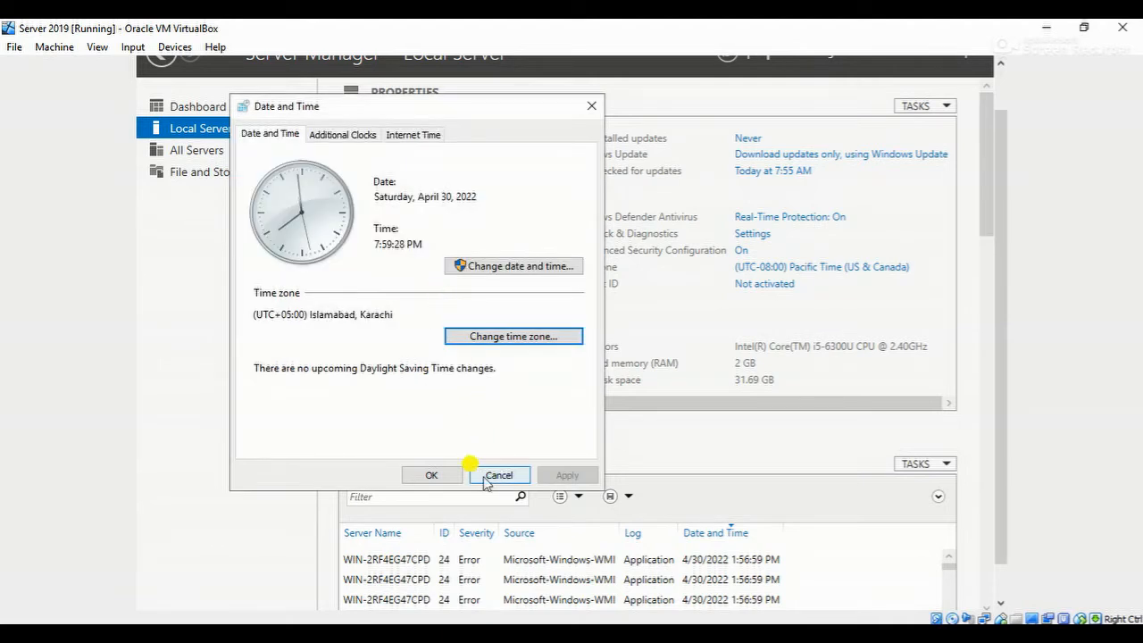
left_click(433, 473)
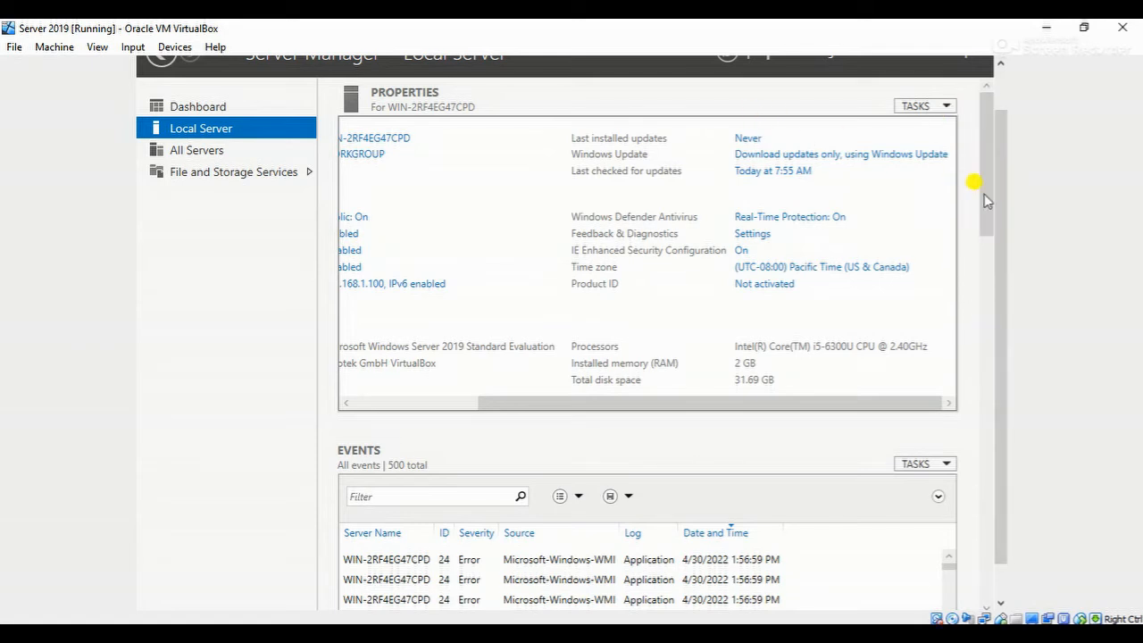
scroll(1003, 204, "up", 2)
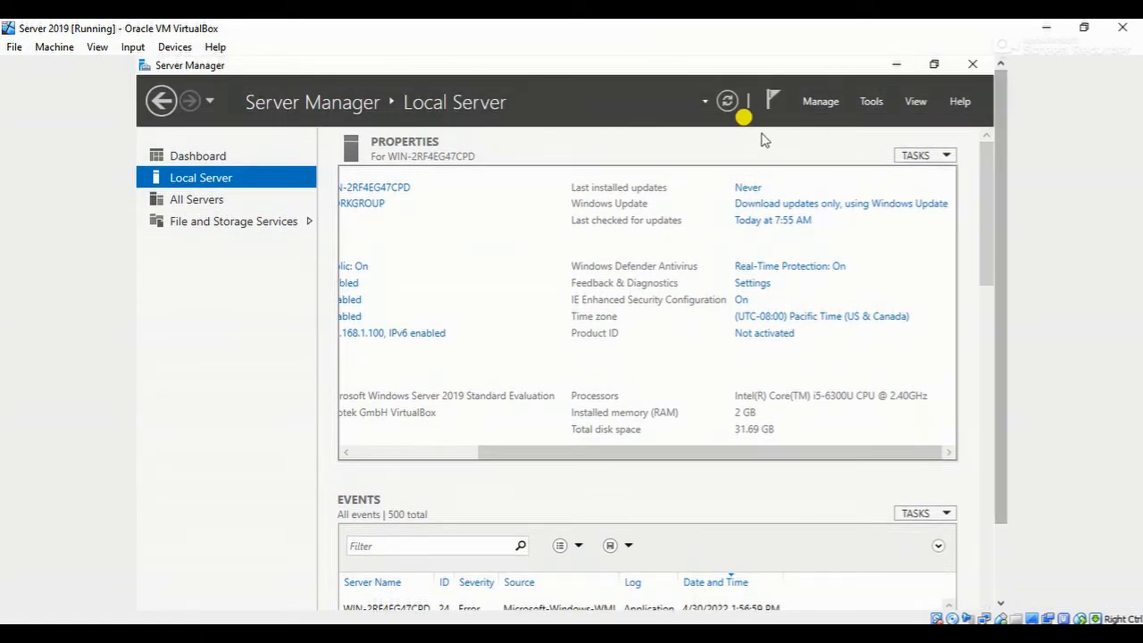
left_click(728, 102)
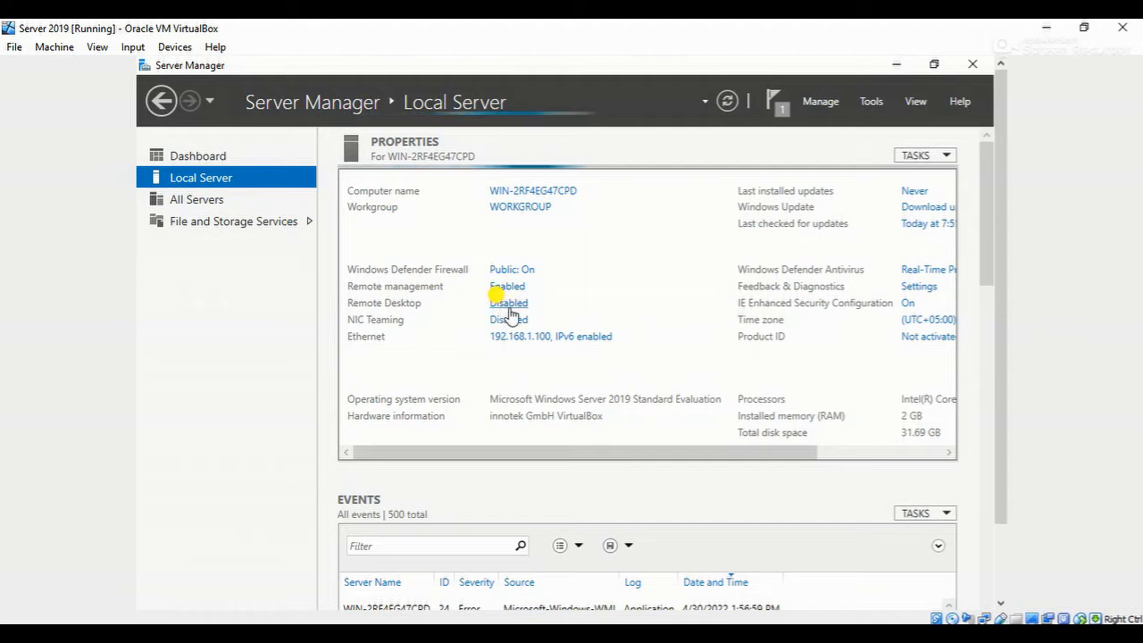
Step: Allow remote connections to this computer in the Remote Desktop settings, accept the firewall exception and apply the change
left_click(509, 309)
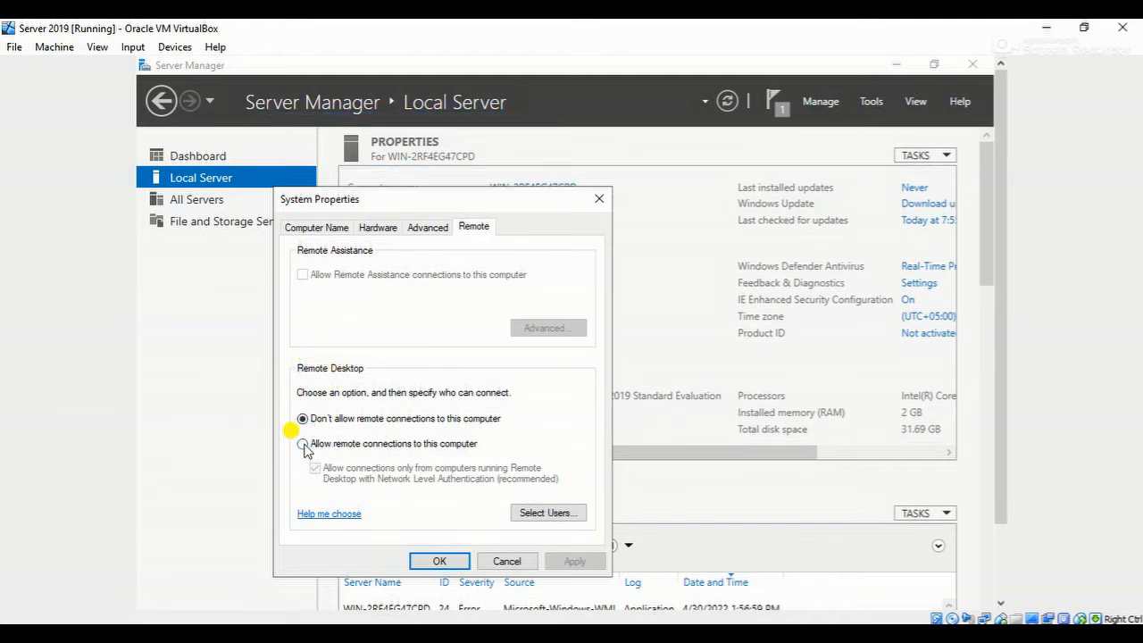
left_click(302, 443)
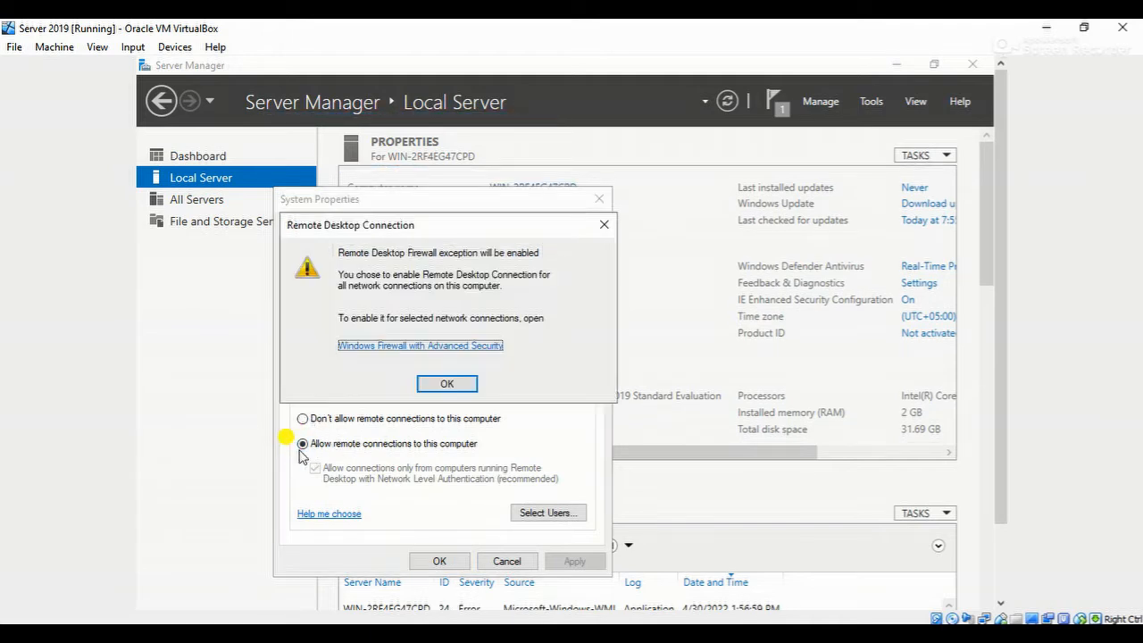
left_click(449, 383)
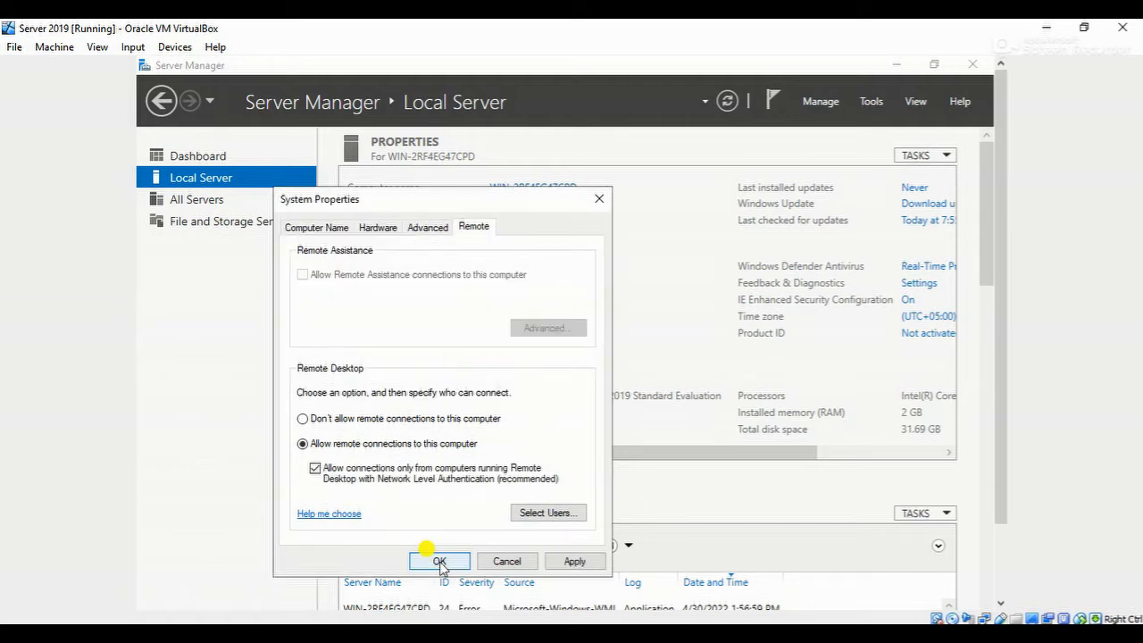
left_click(572, 559)
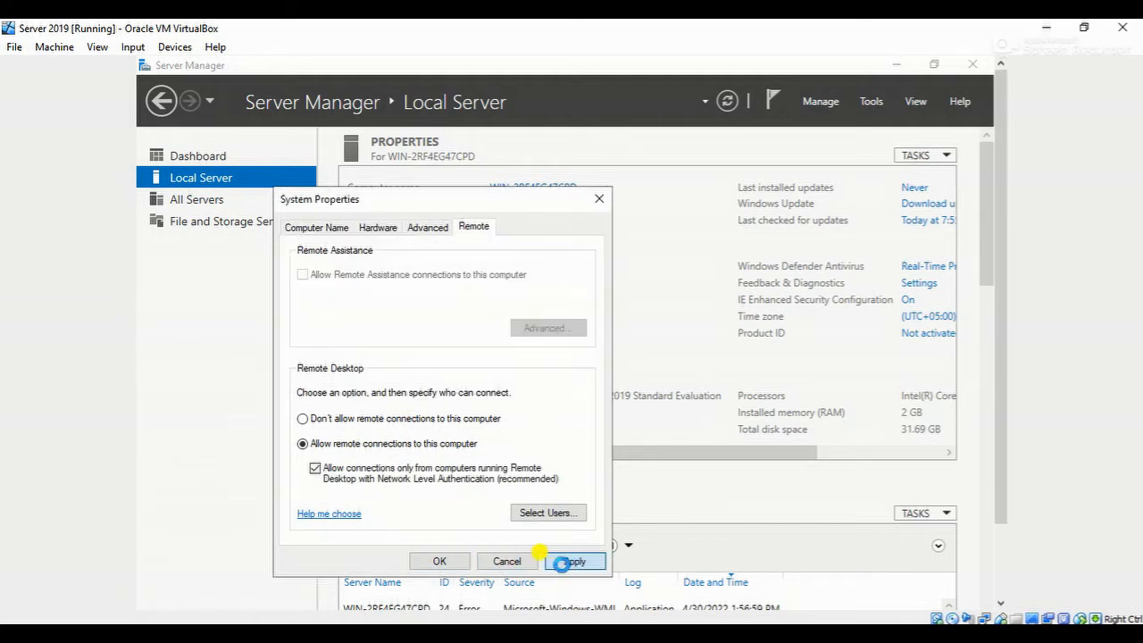
Step: Confirm and close the Remote Desktop settings, and refresh the Local Server properties
left_click(434, 560)
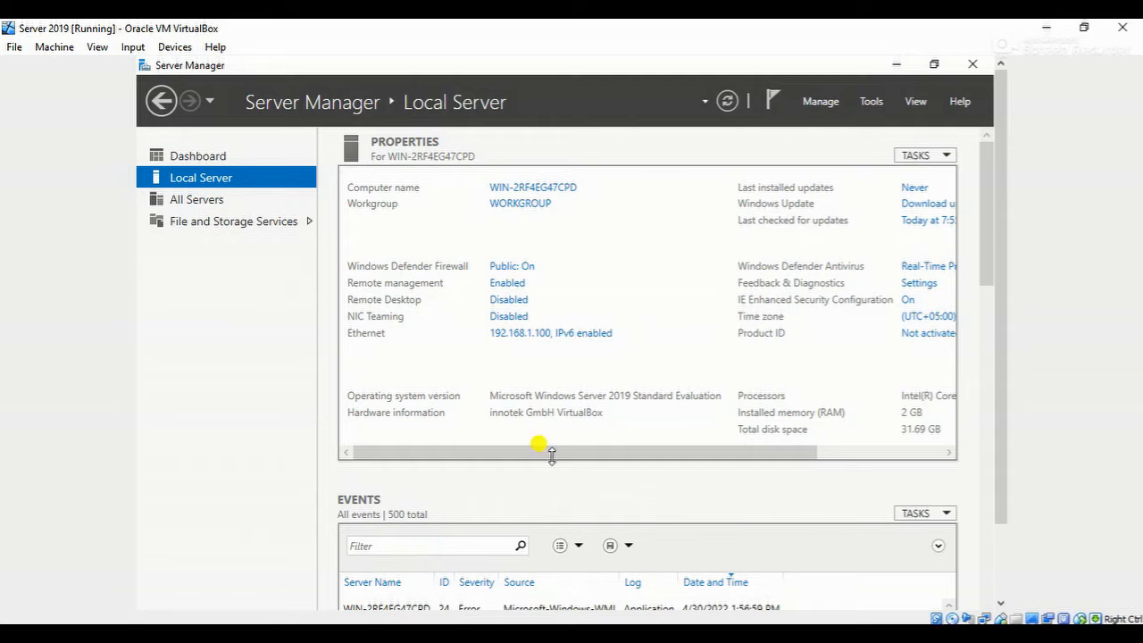
left_click(727, 101)
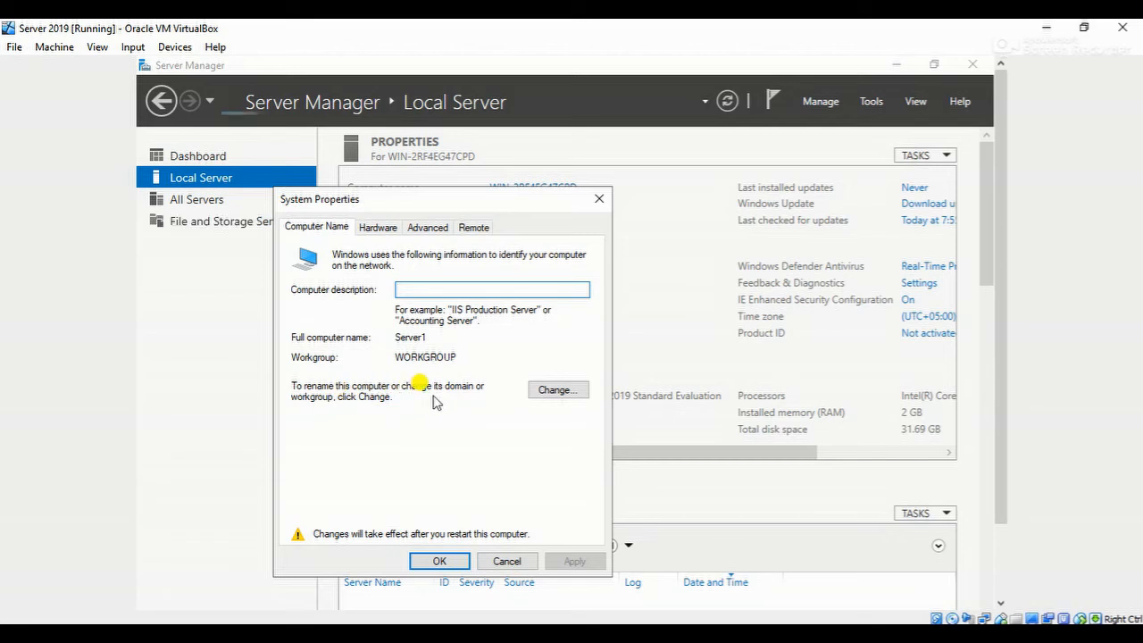
Step: Change the computer name to Server and restart the machine immediately to apply it
left_click(554, 389)
left_click(451, 522)
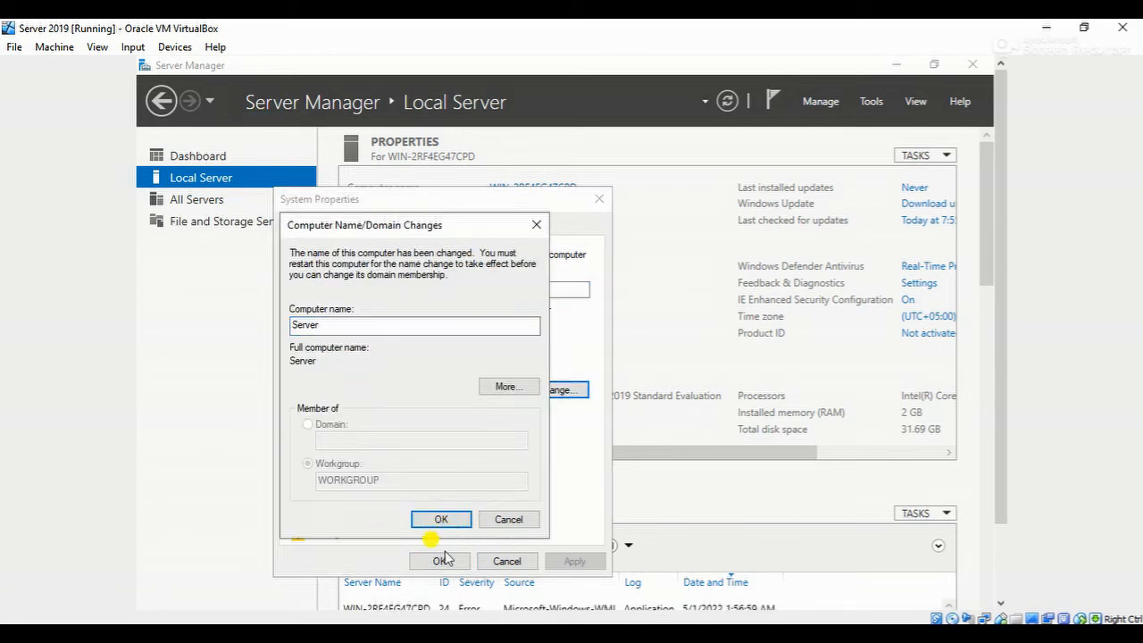
left_click(450, 527)
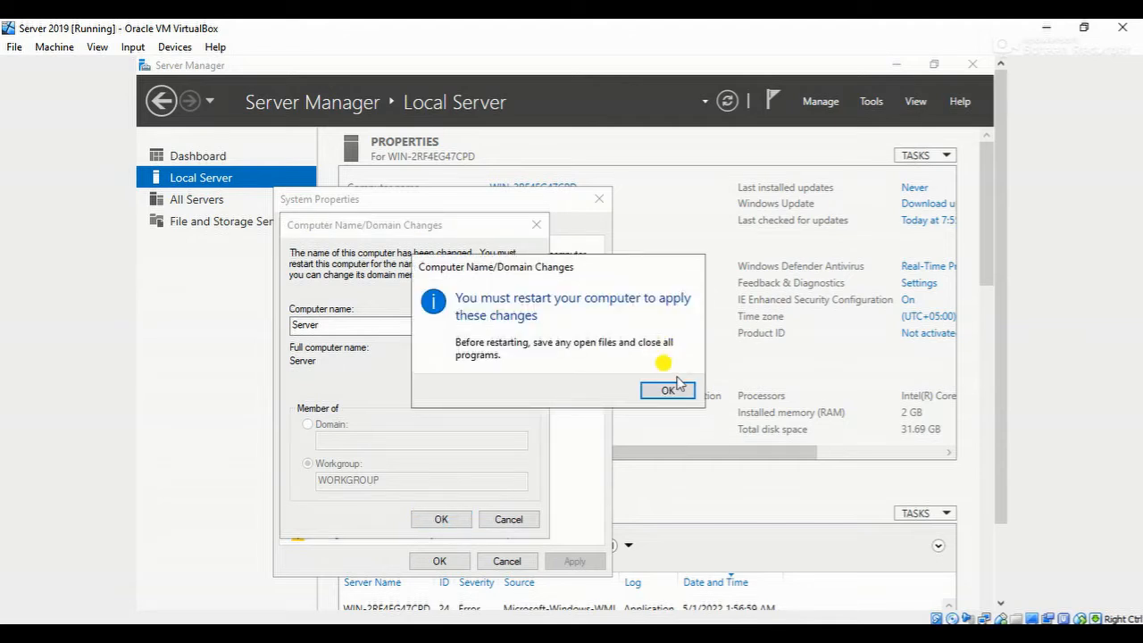
left_click(666, 391)
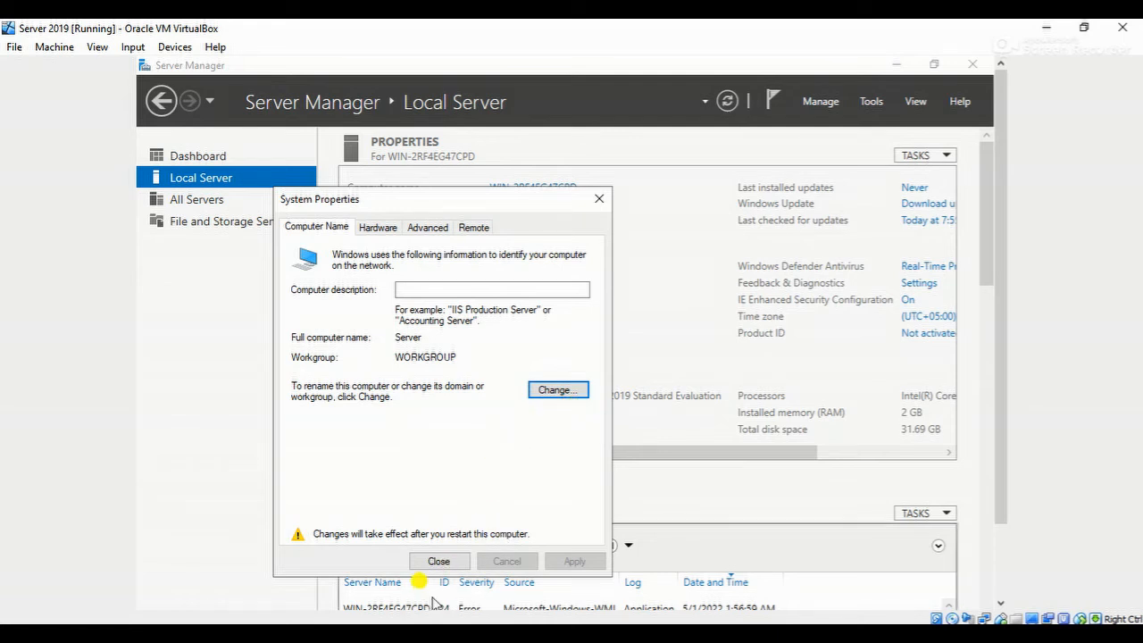
left_click(433, 560)
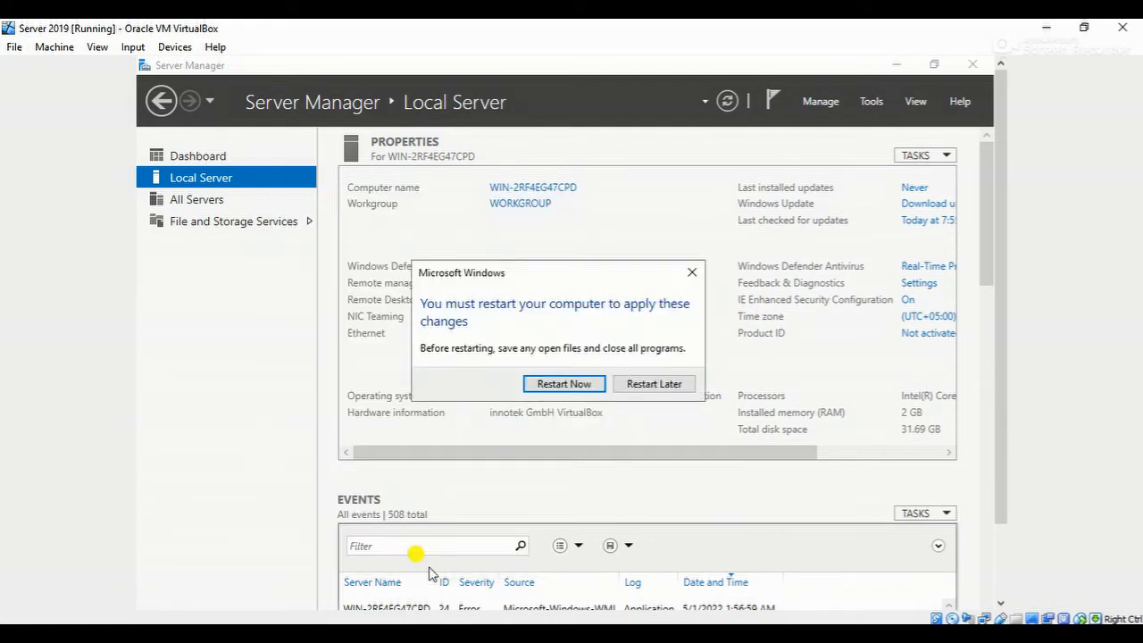
left_click(558, 384)
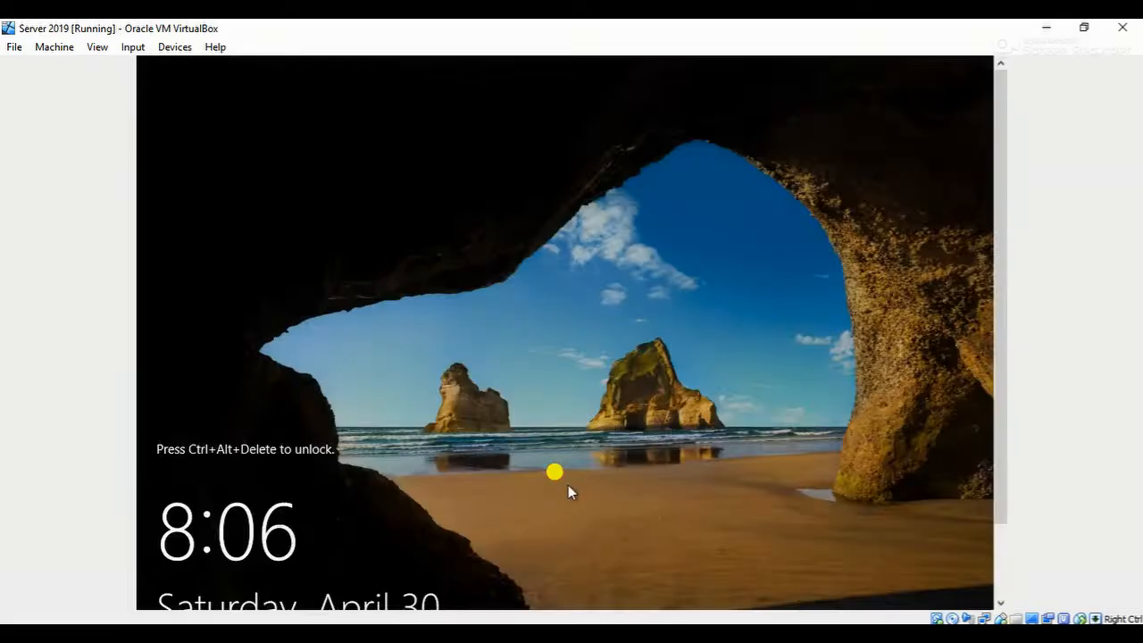
Step: Unlock the restarted server and sign in as Administrator with the account password
key("ctrl+alt+Delete")
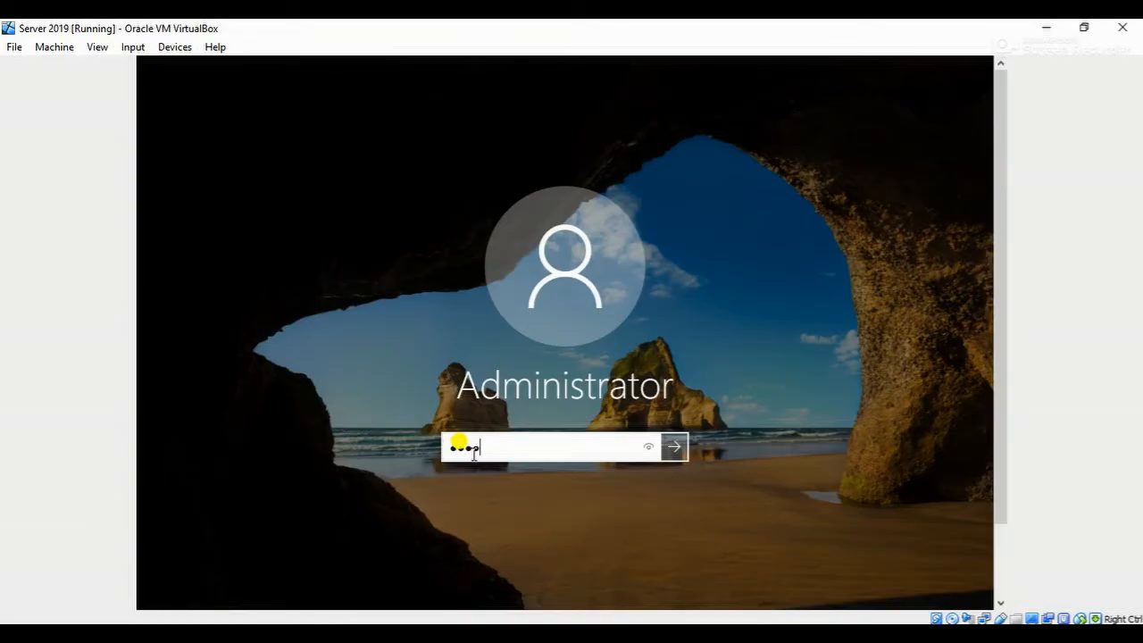
key("Return")
left_click(546, 482)
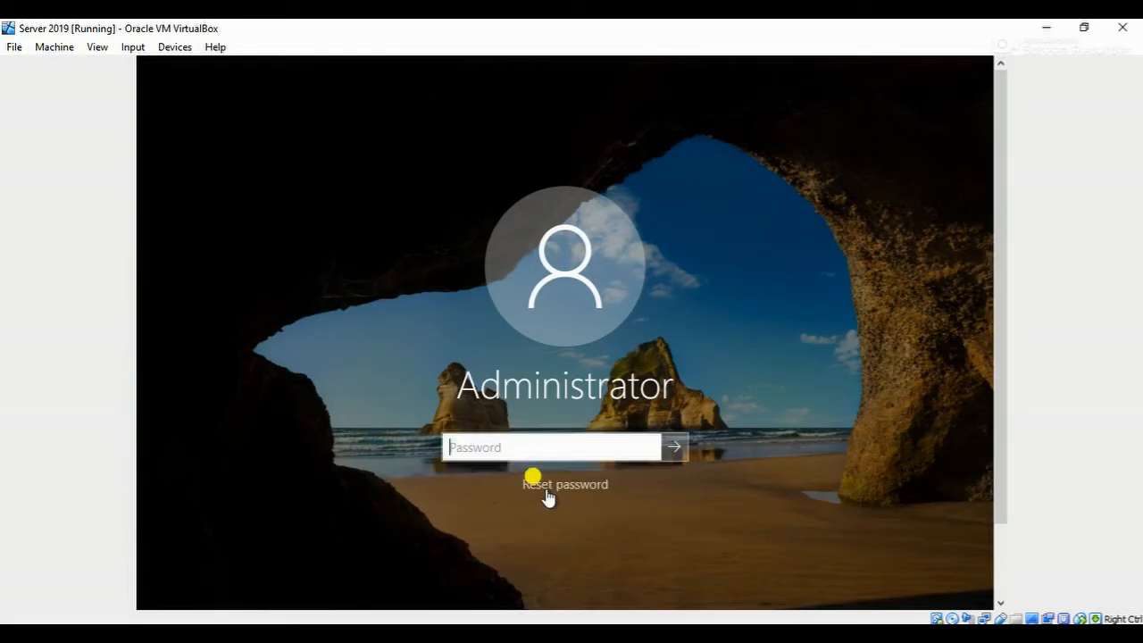
key("Return")
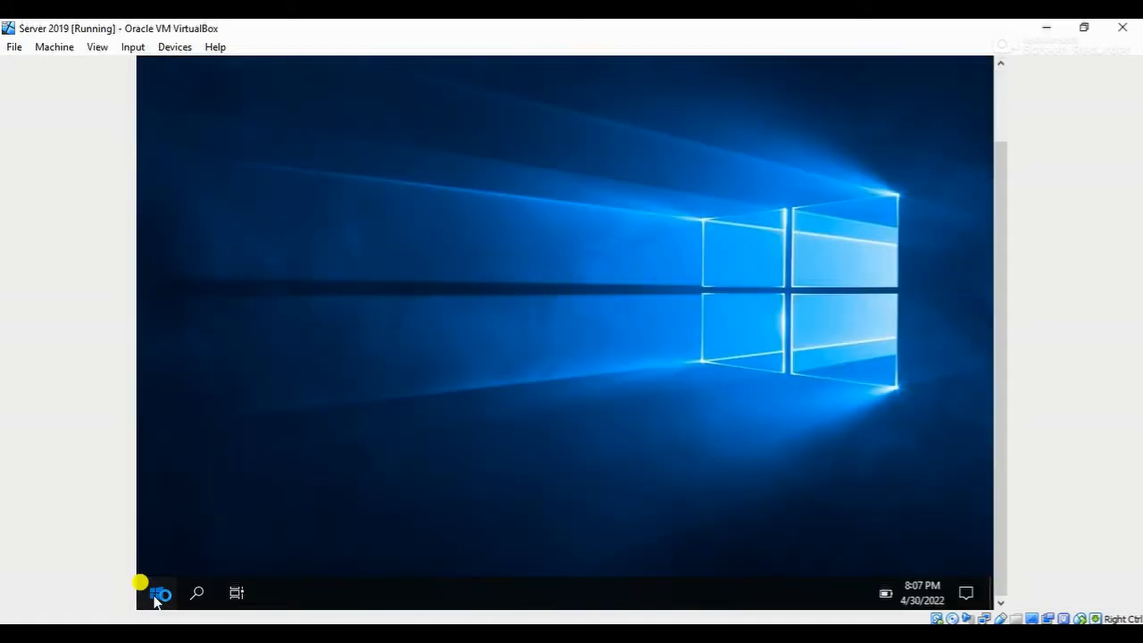
Step: Dismiss the Windows Admin Center message in Server Manager and display the Local Server properties to check the computer name
left_click(156, 594)
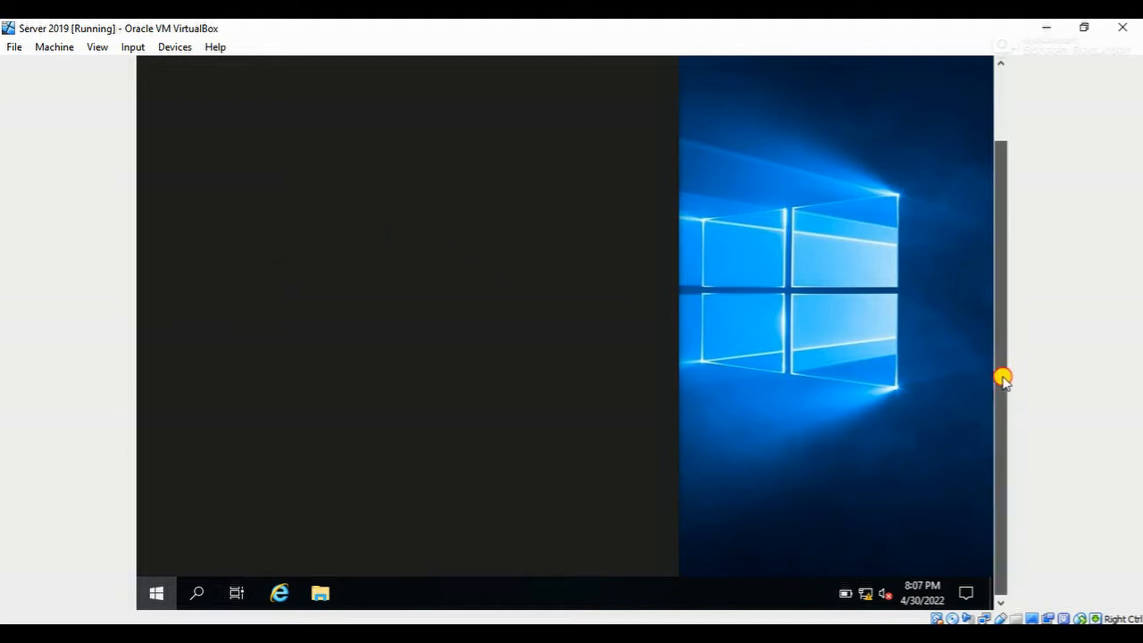
left_click_drag(1003, 377, 1005, 434)
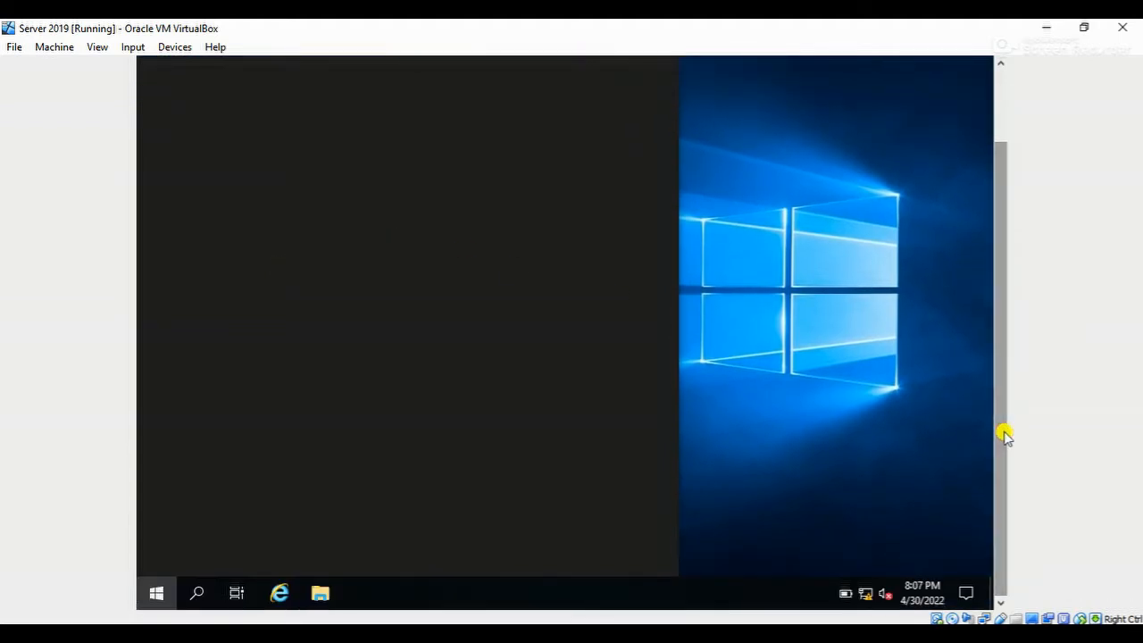
left_click(691, 494)
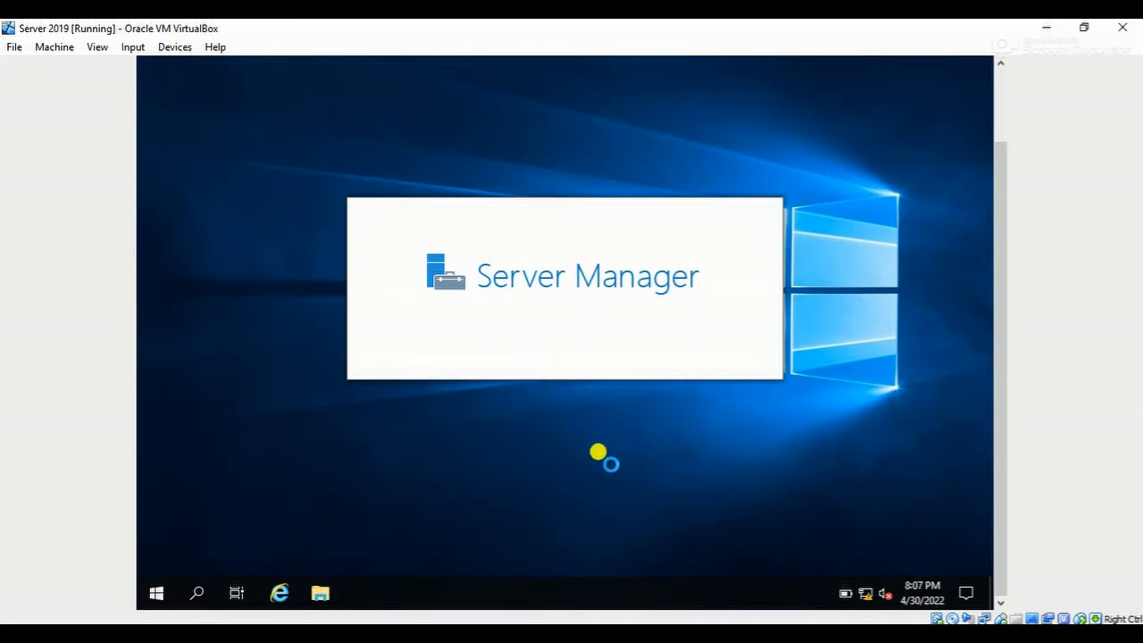
right_click(535, 409)
left_click(579, 287)
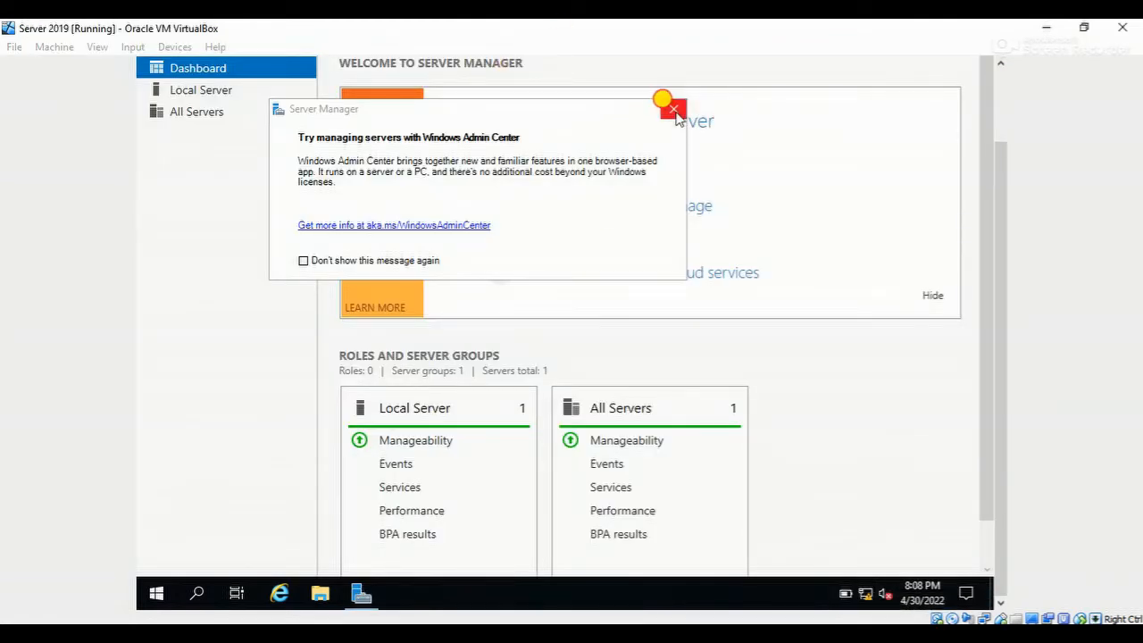
left_click(673, 109)
left_click(177, 95)
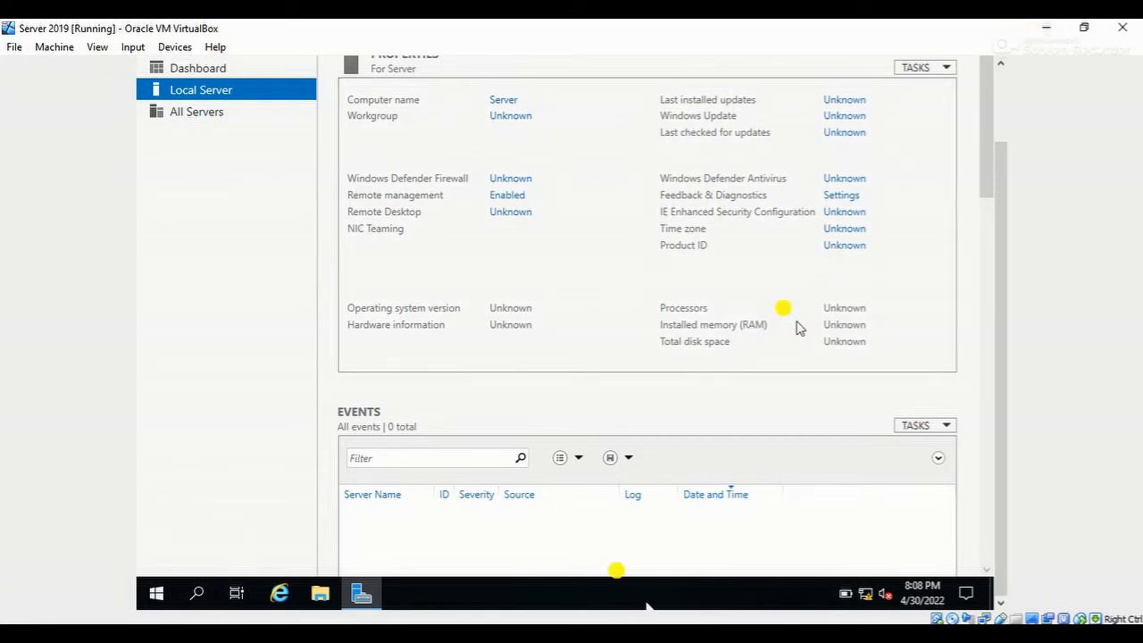
Step: Minimize the server machine, start the saved Windows 10 virtual machine from VirtualBox Manager and dismiss its network discovery prompt
left_click(1046, 28)
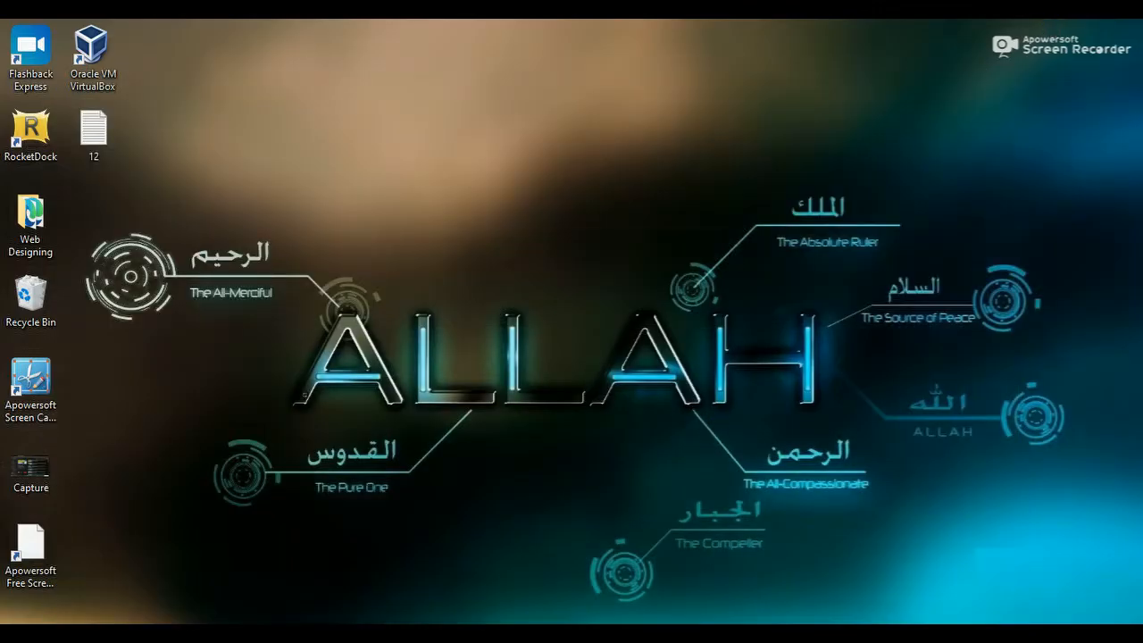
left_click(513, 572)
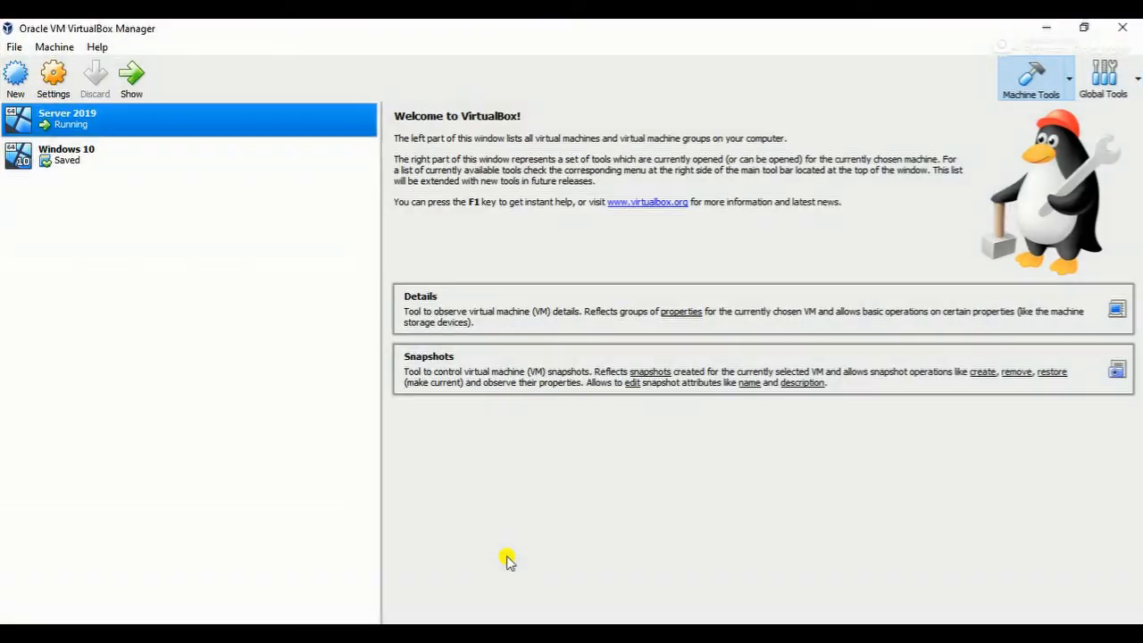
left_click(80, 169)
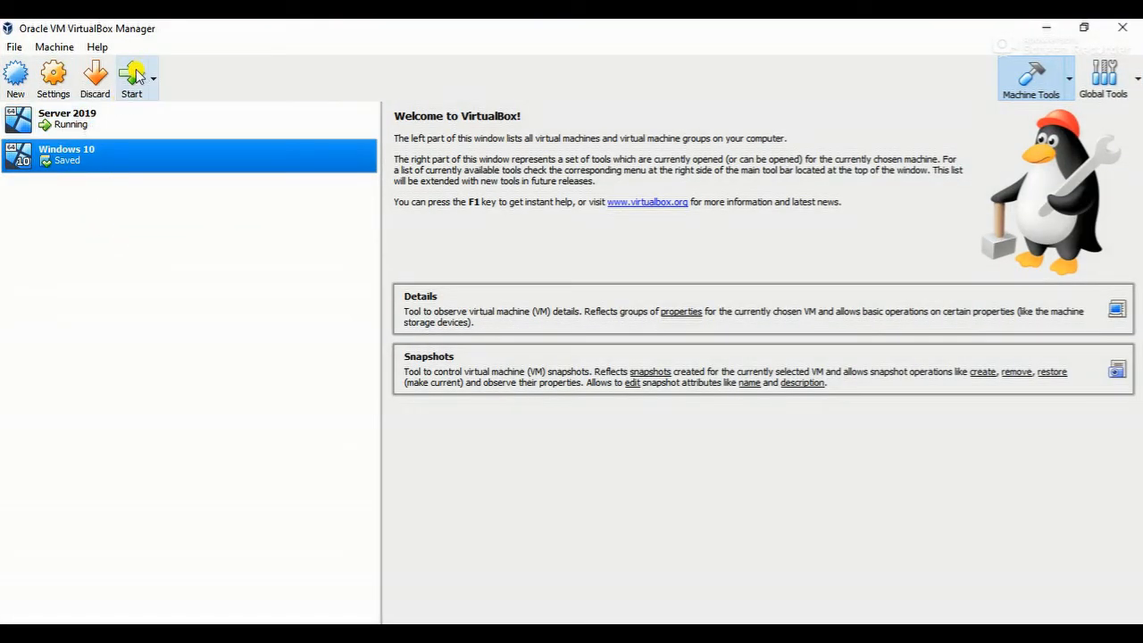
left_click(134, 76)
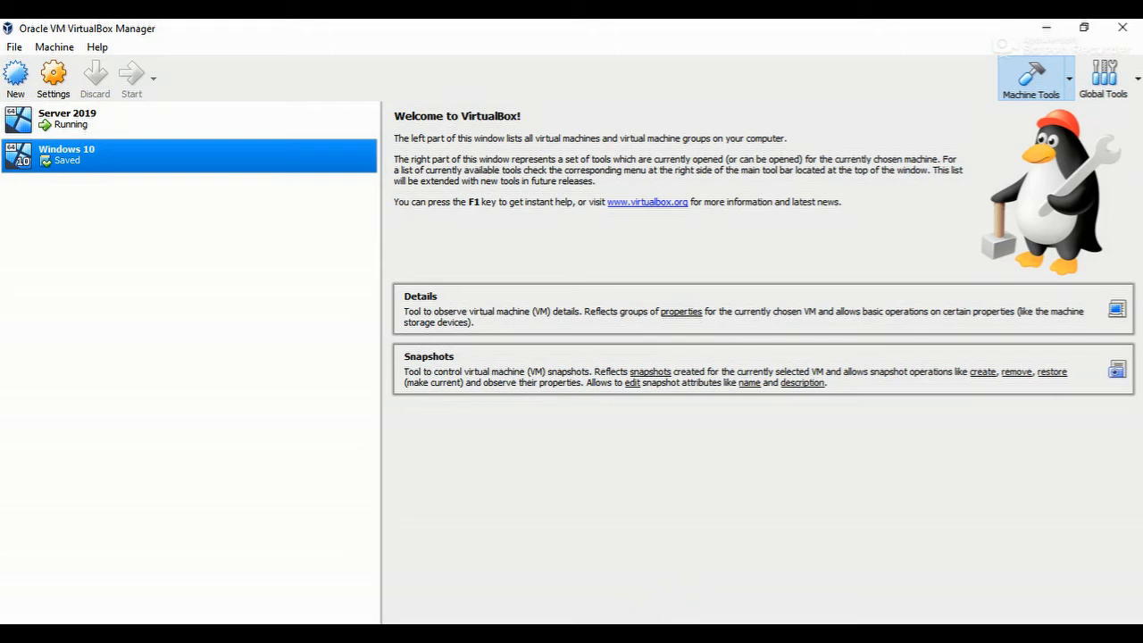
mouse_move(595, 634)
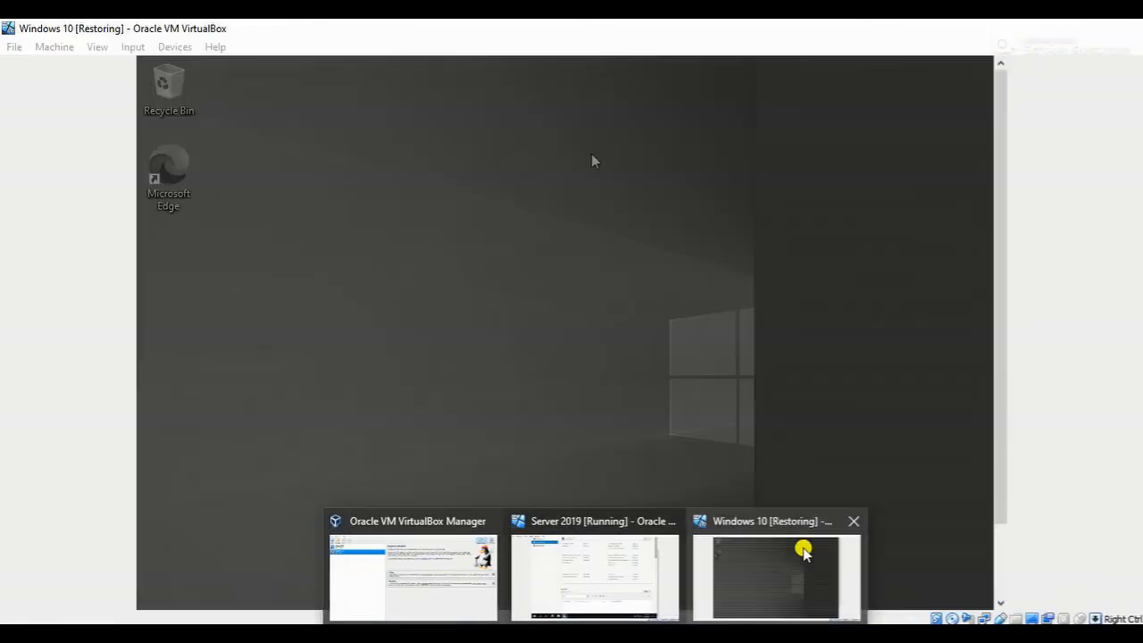
left_click(803, 552)
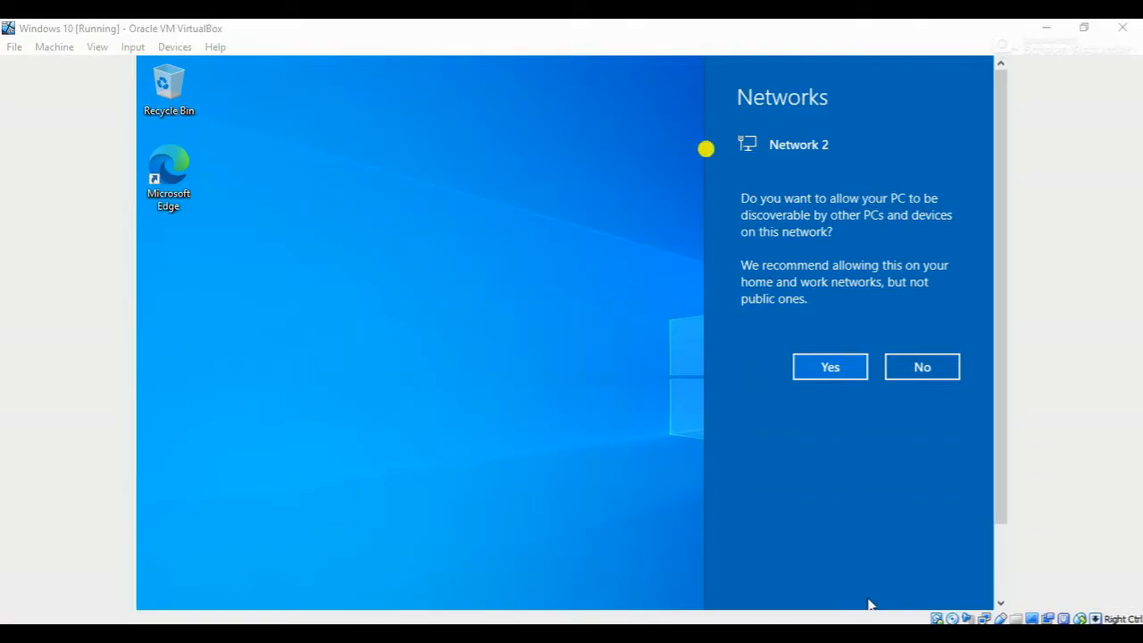
left_click(666, 268)
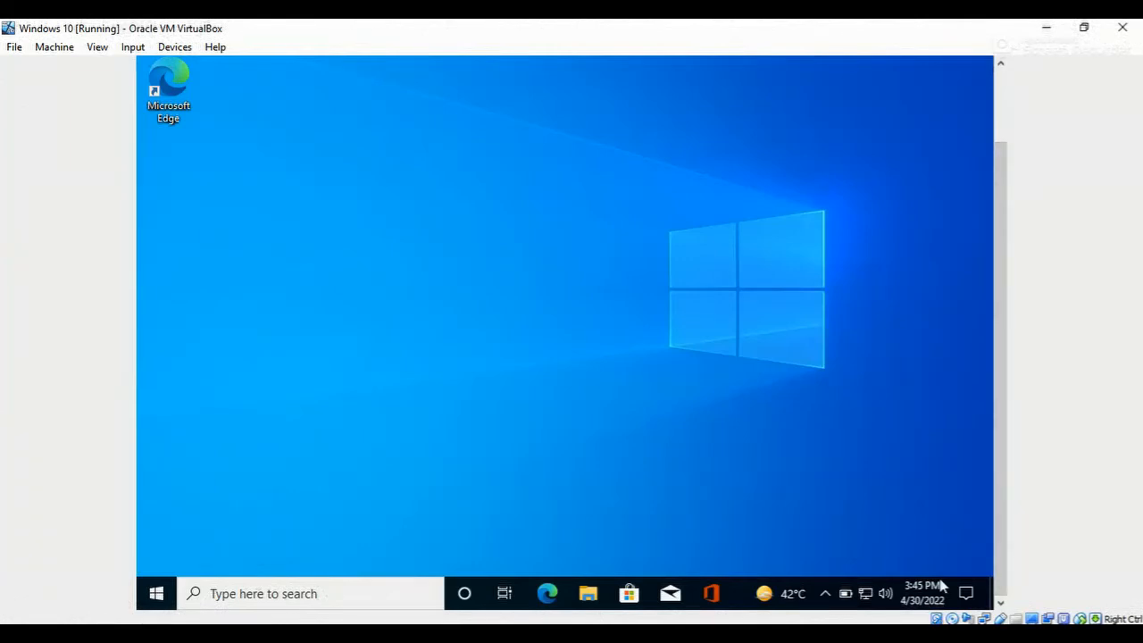
Step: Search for "change date", open the date and time settings and select the time zone (UTC+05:00) Islamabad, Karachi
left_click(223, 593)
type("change")
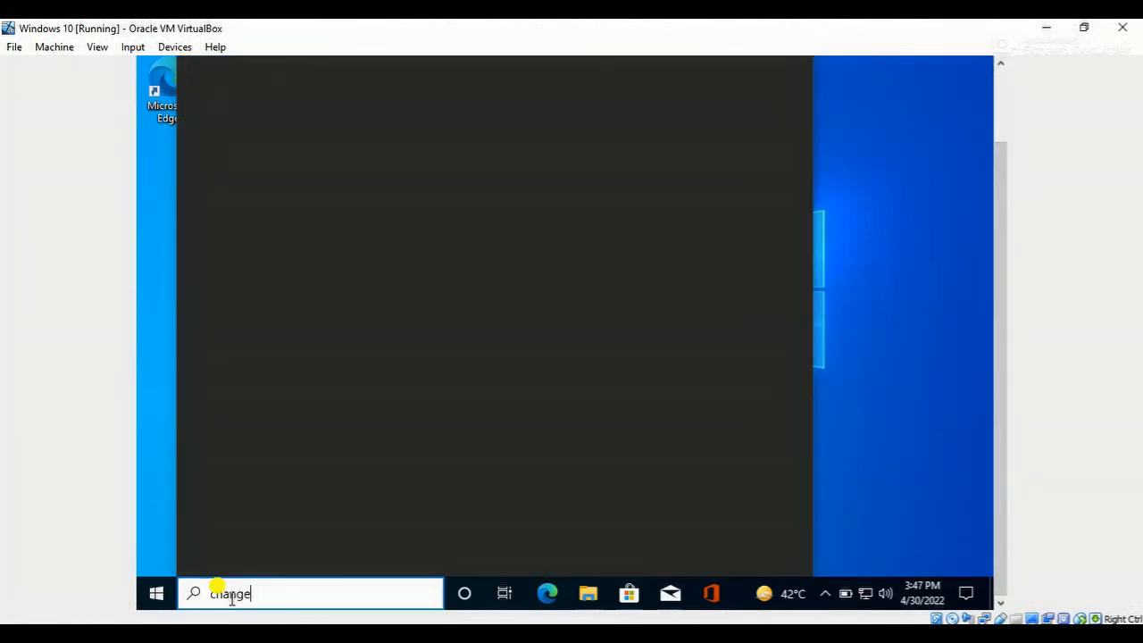
type(" date")
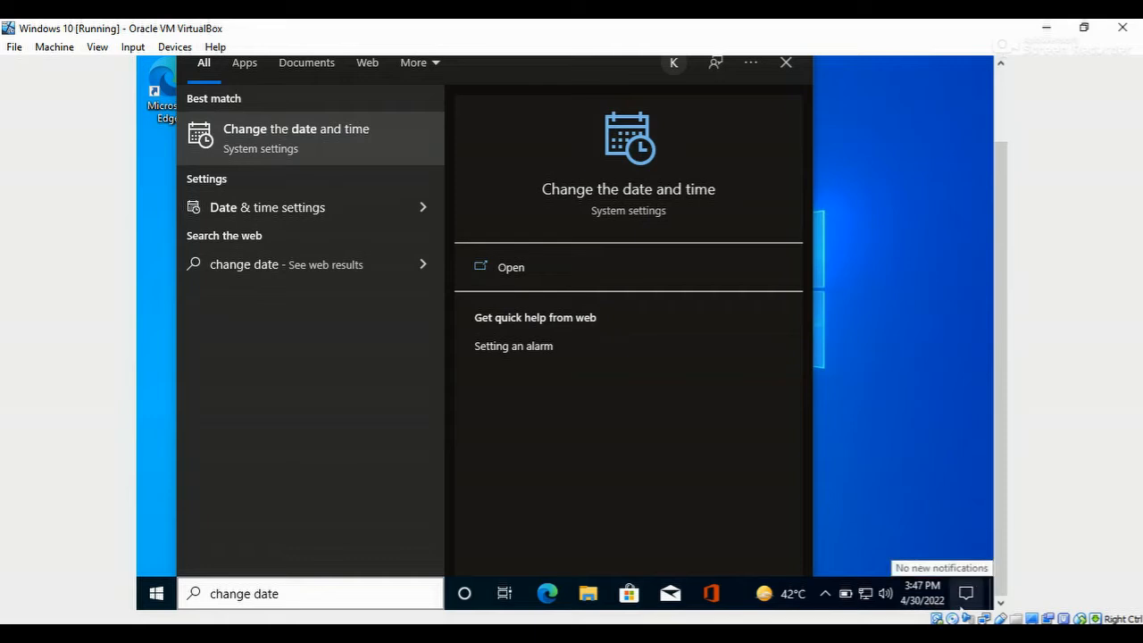
left_click(356, 152)
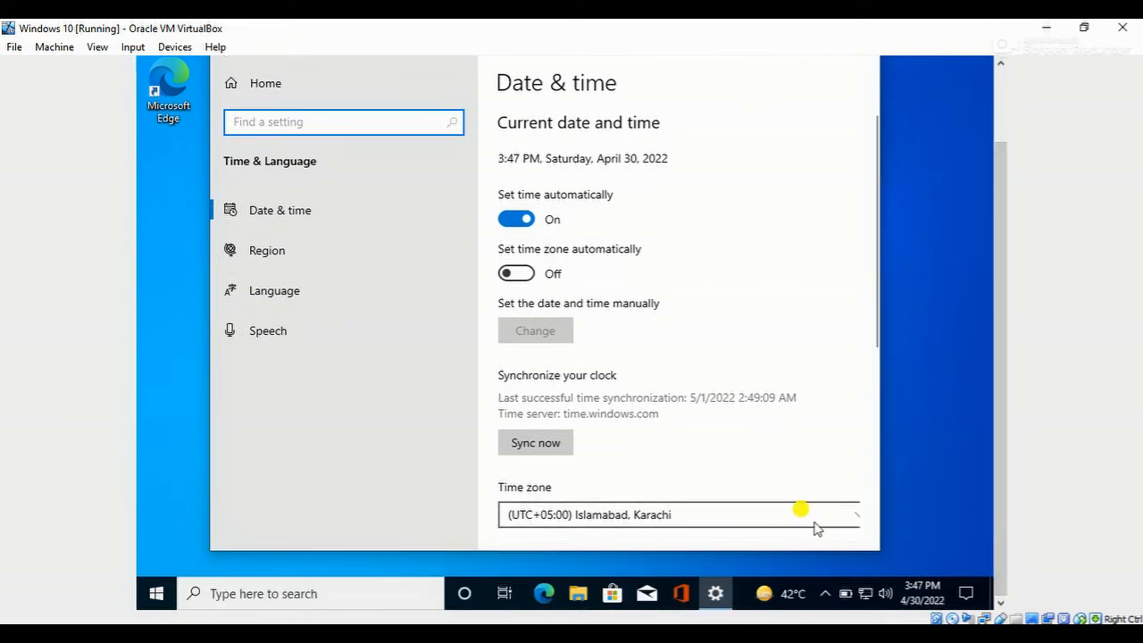
left_click(814, 528)
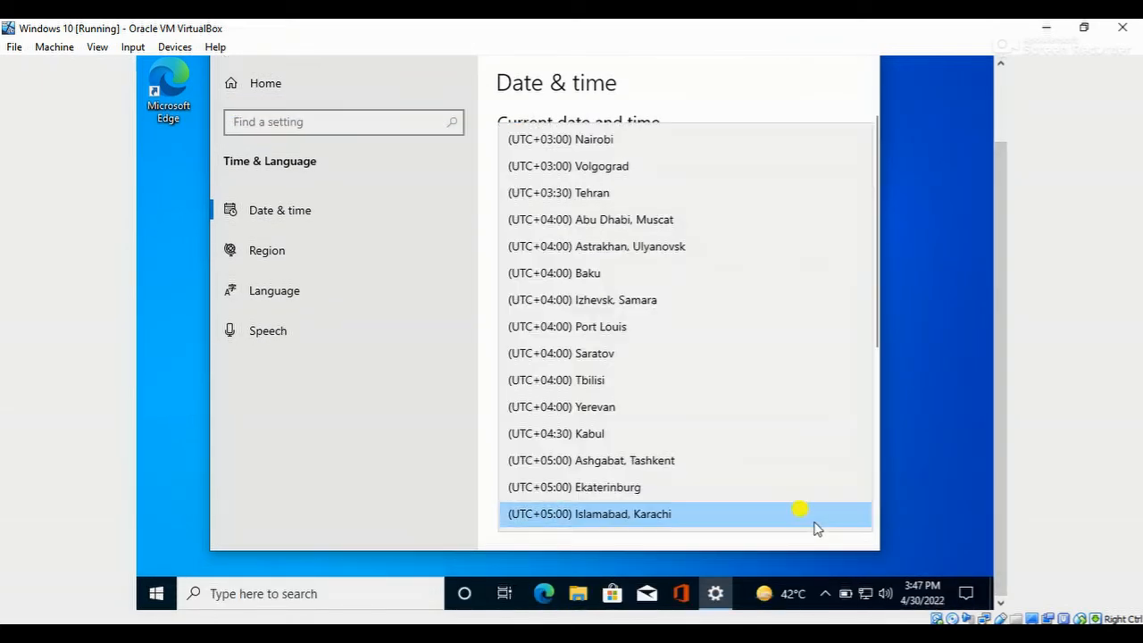
left_click(635, 518)
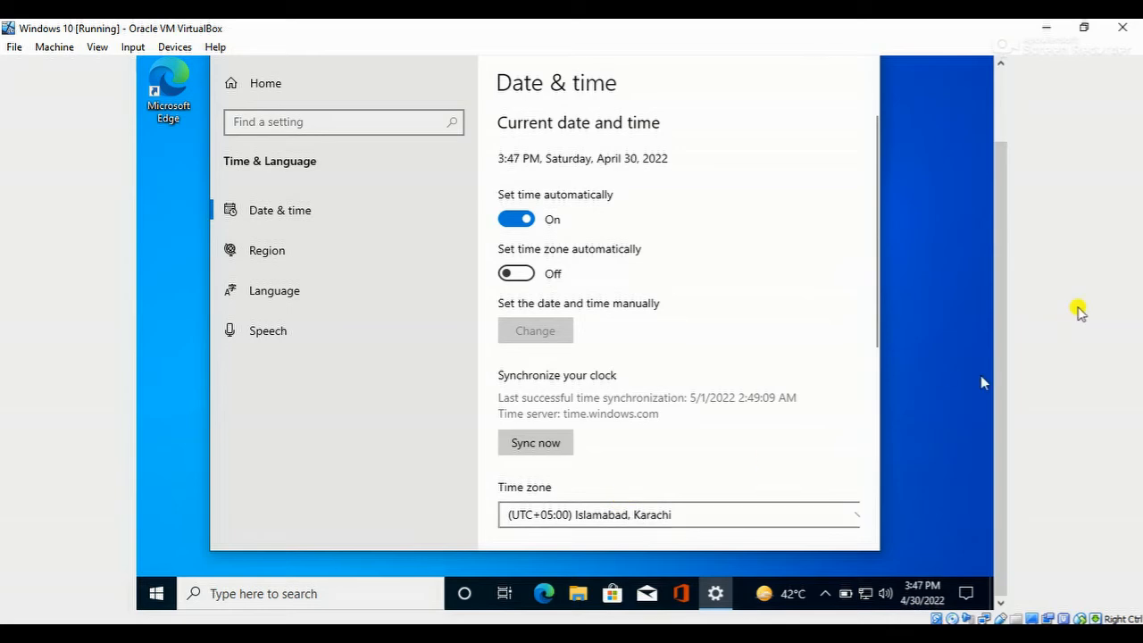
left_click_drag(875, 212, 887, 463)
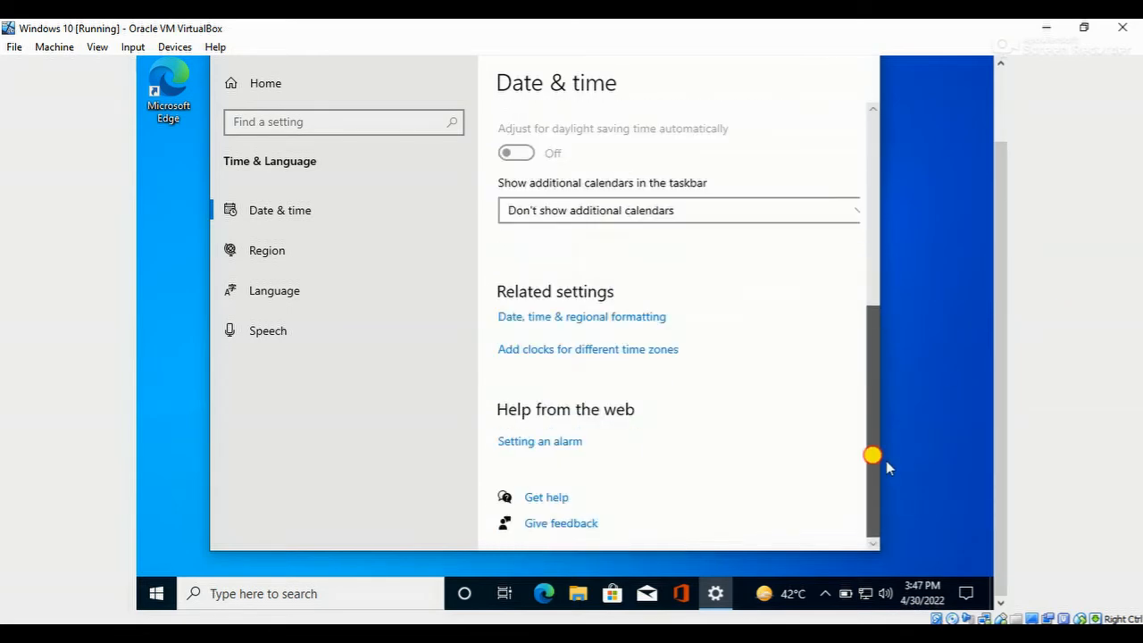
left_click_drag(880, 519, 867, 203)
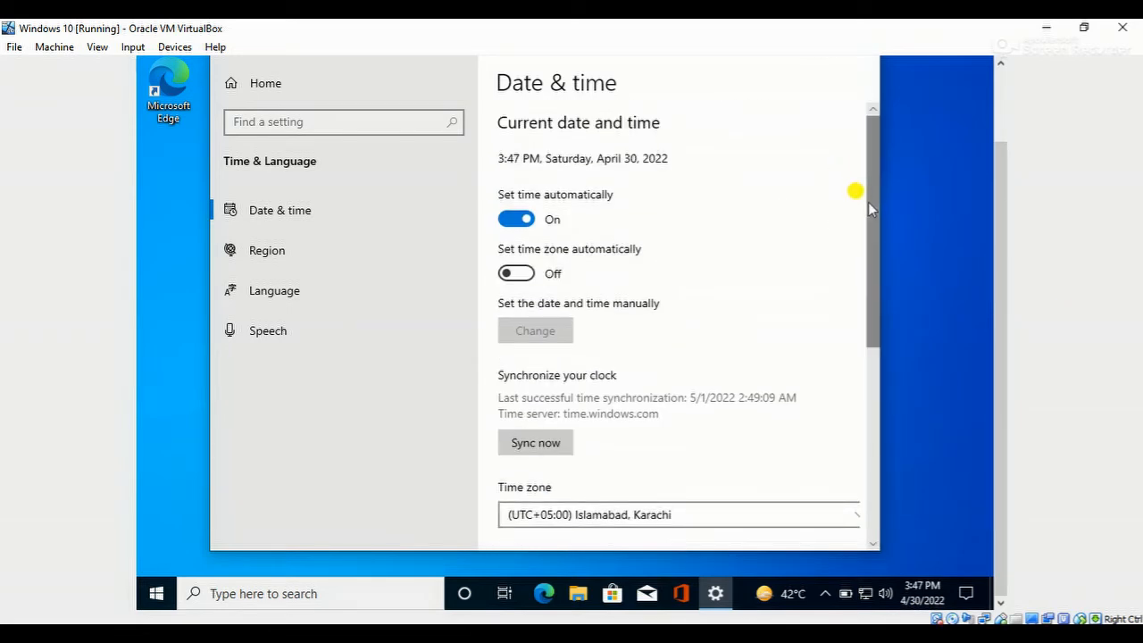
left_click_drag(1003, 214, 1001, 92)
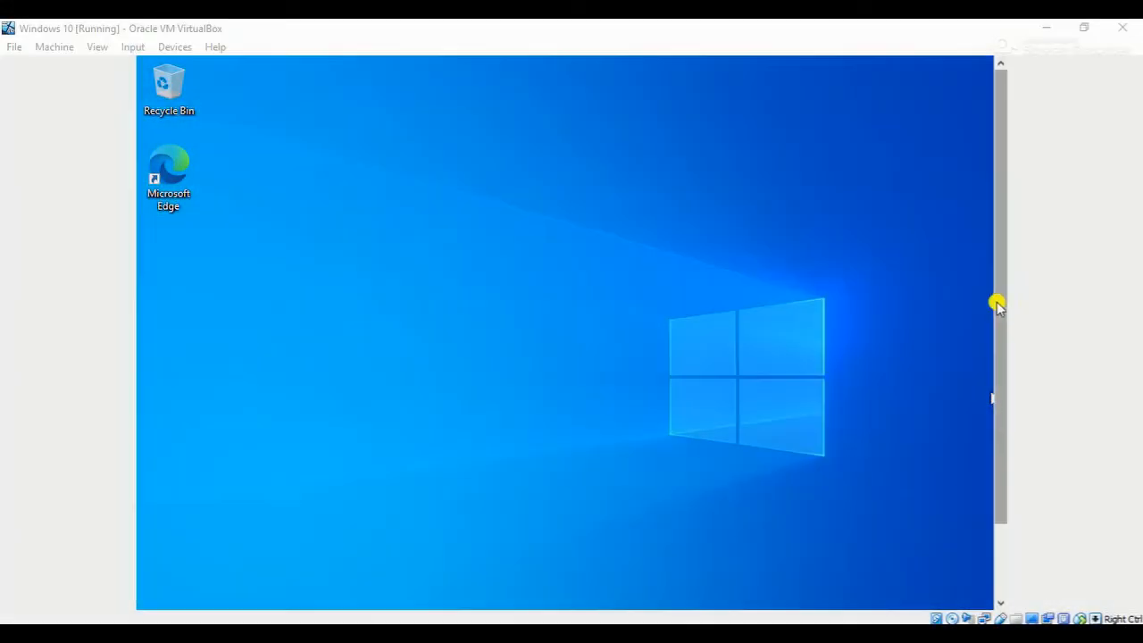
Step: Search for Control Panel on the Windows 10 machine and open it
left_click_drag(1003, 266, 994, 554)
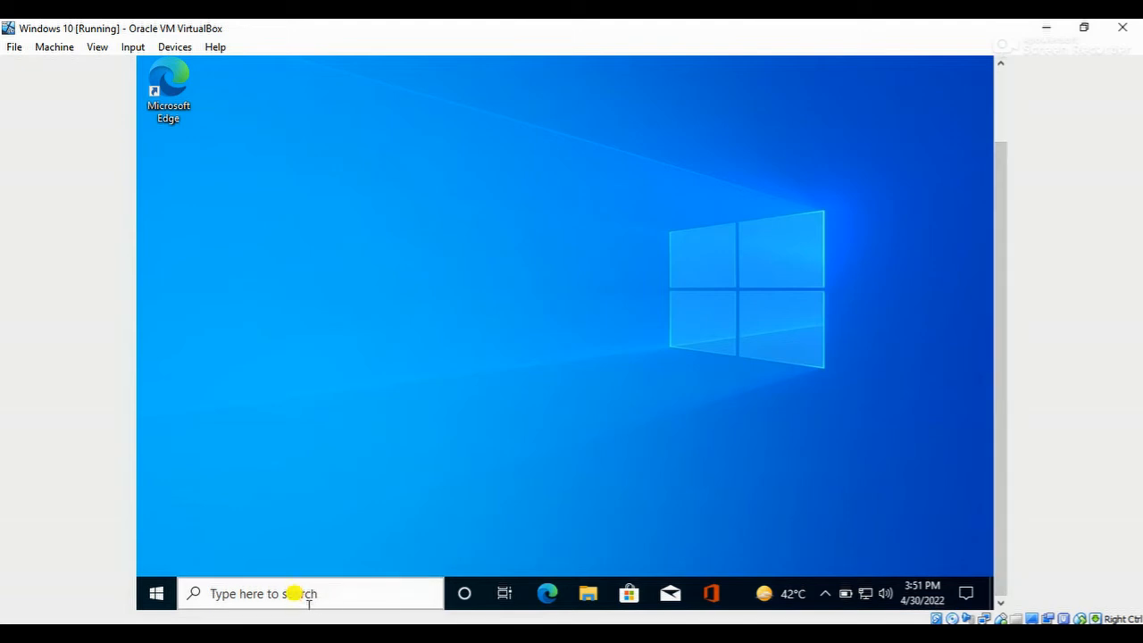
left_click(221, 593)
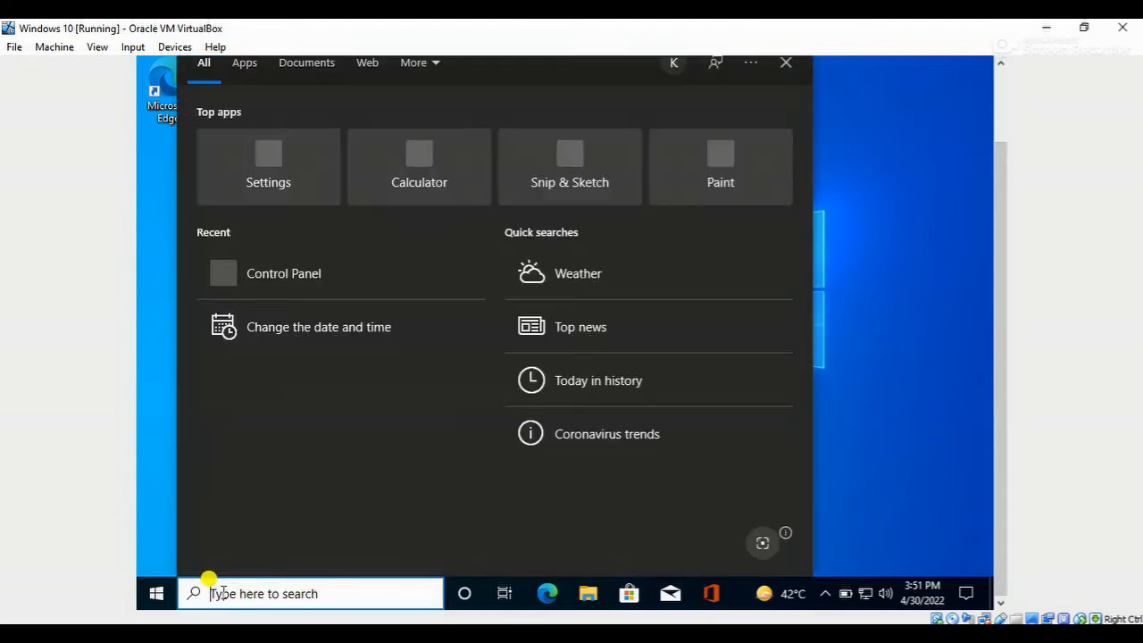
type("c")
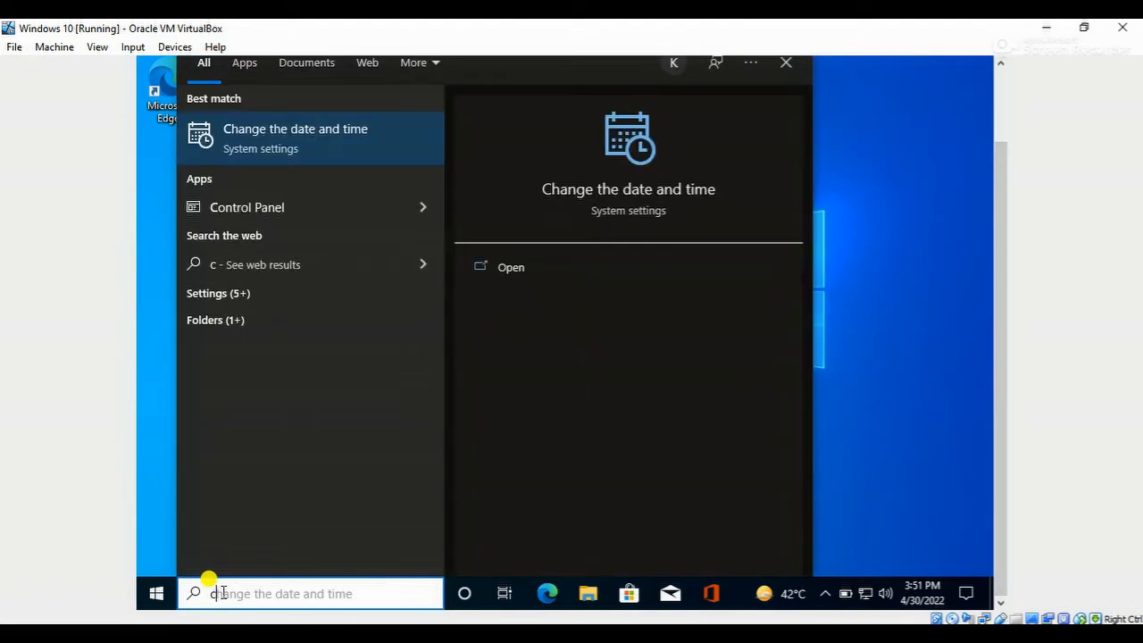
type("ontrol pa")
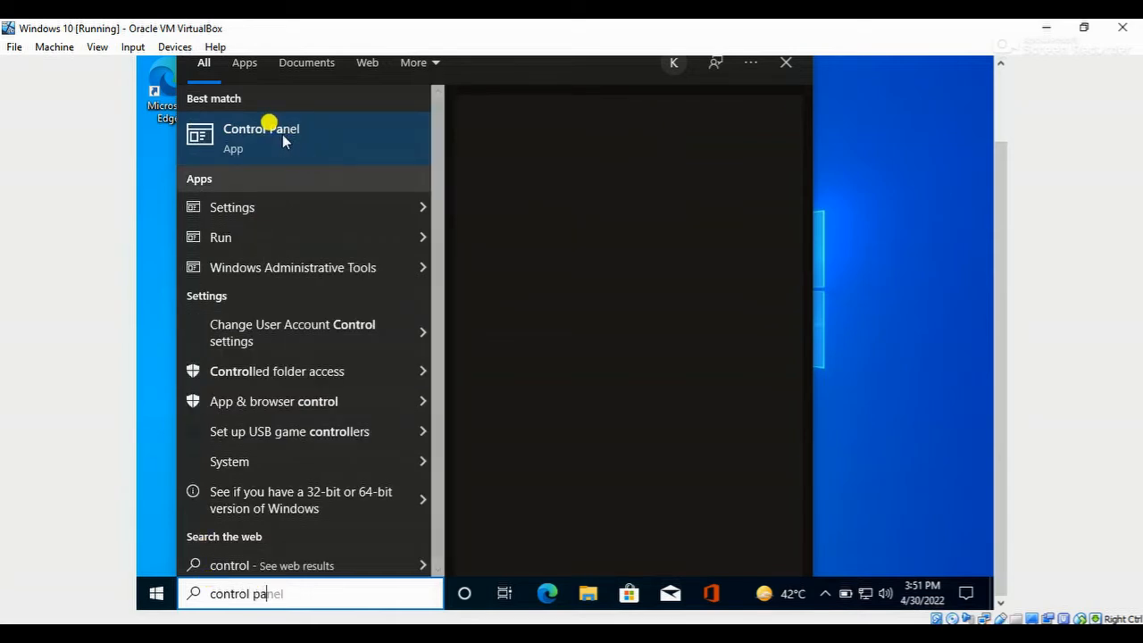
left_click(283, 135)
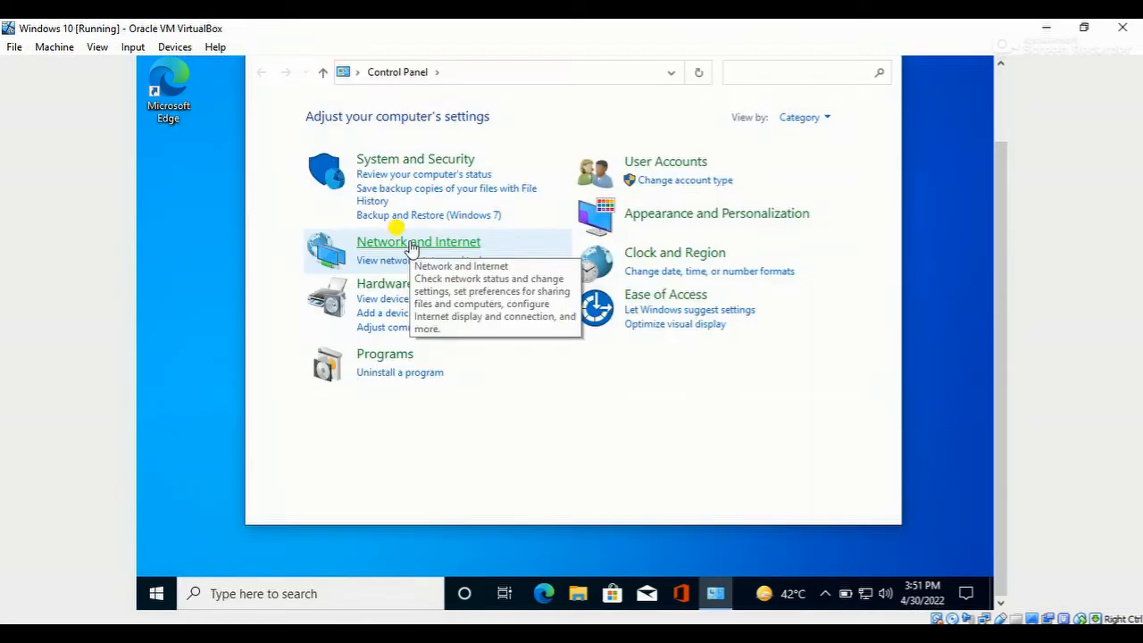
Step: Through Network and Sharing Center, open the Internet Protocol Version 4 (TCP/IPv4) properties of the Ethernet adapter
left_click(409, 244)
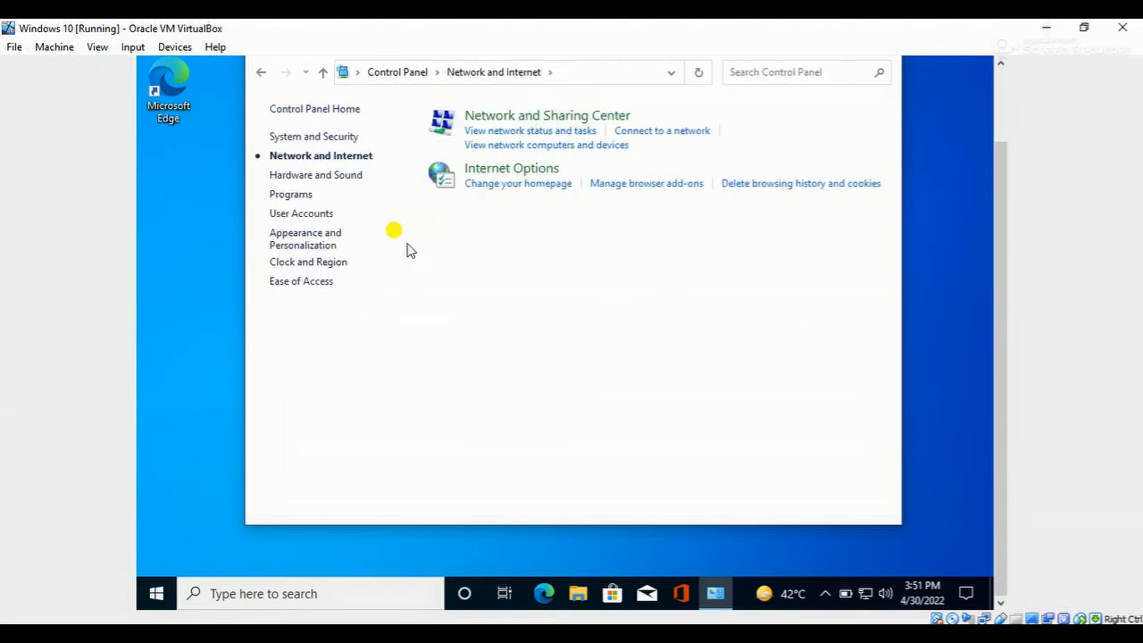
left_click(525, 119)
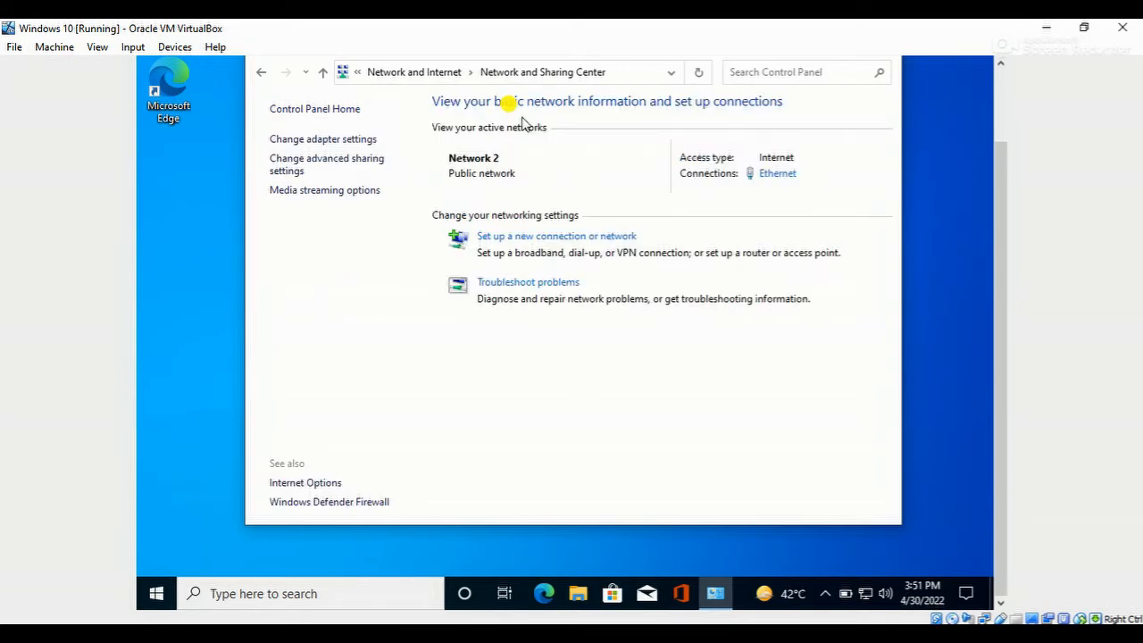
left_click(284, 141)
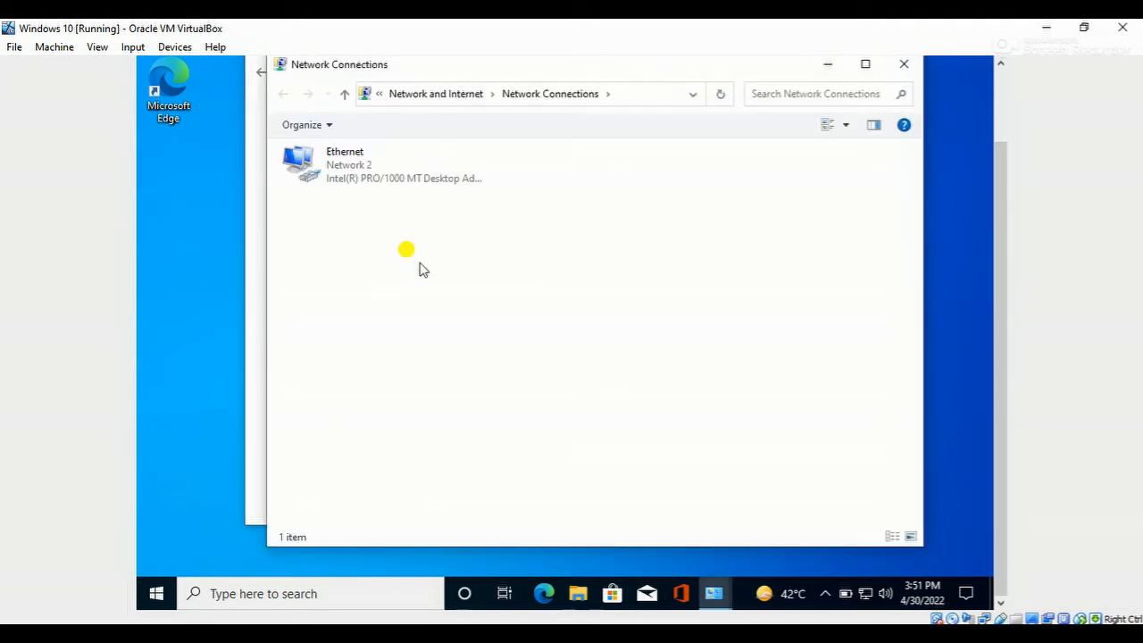
right_click(340, 170)
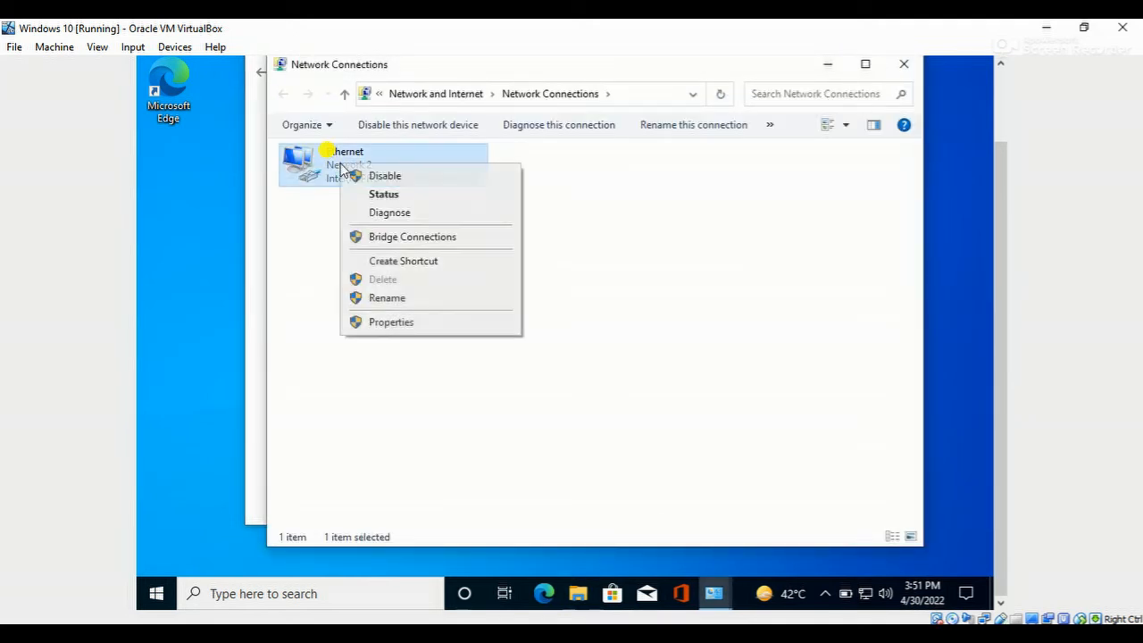
left_click(391, 323)
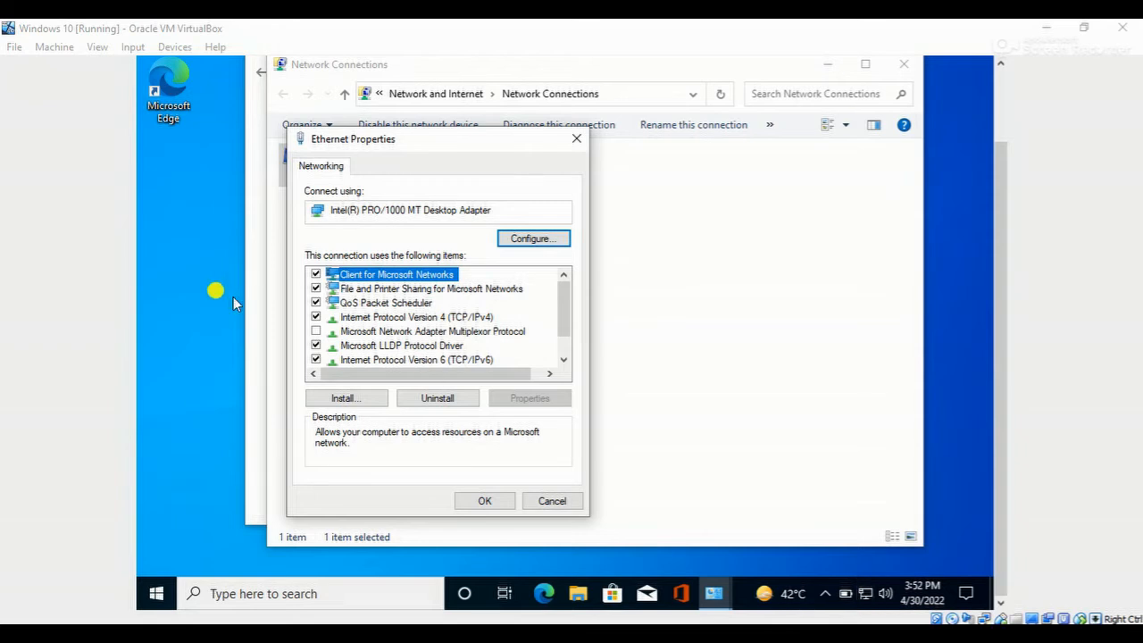
left_click(416, 318)
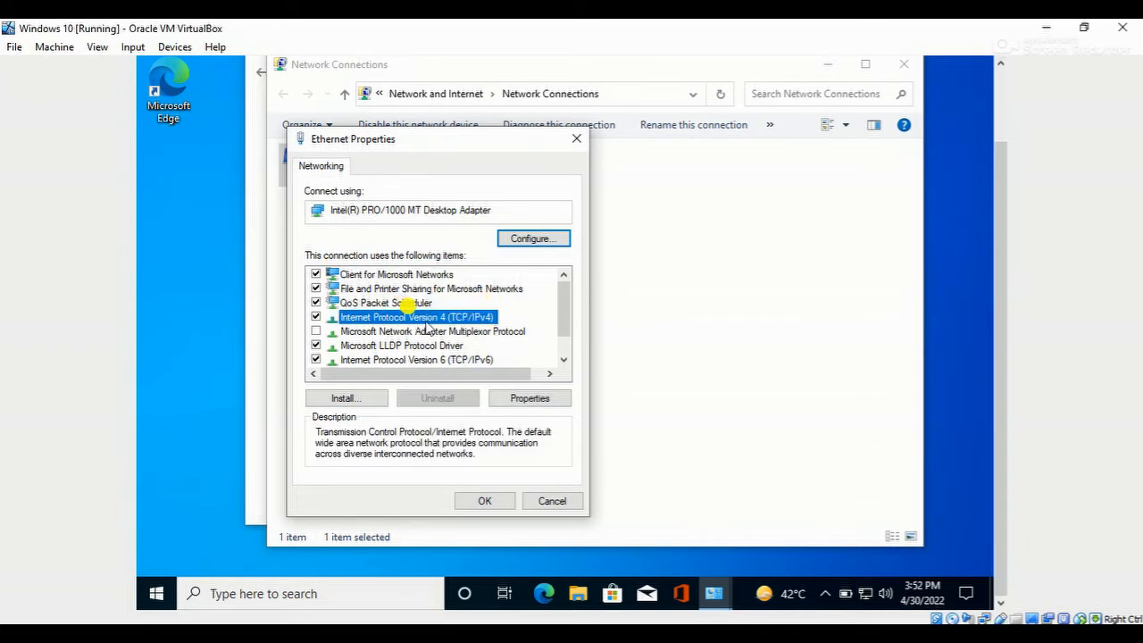
left_click(536, 399)
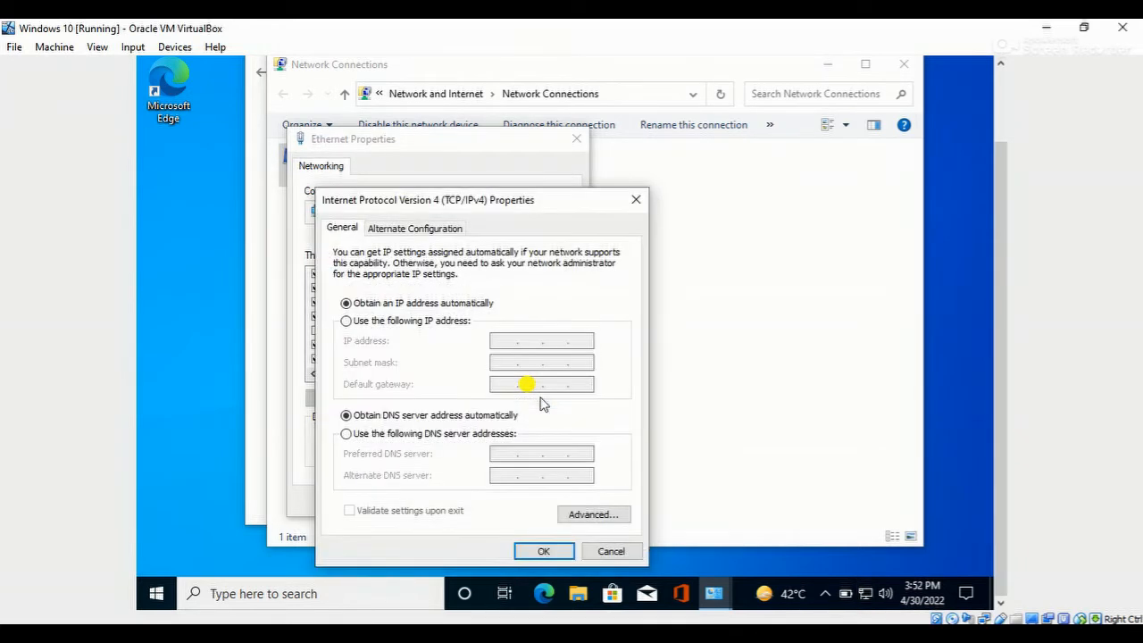
Step: Assign the static IP address 192.168.1.110 with subnet mask 255.255.255.0 and default gateway 192.168.1.1, and close the Ethernet properties
left_click(345, 321)
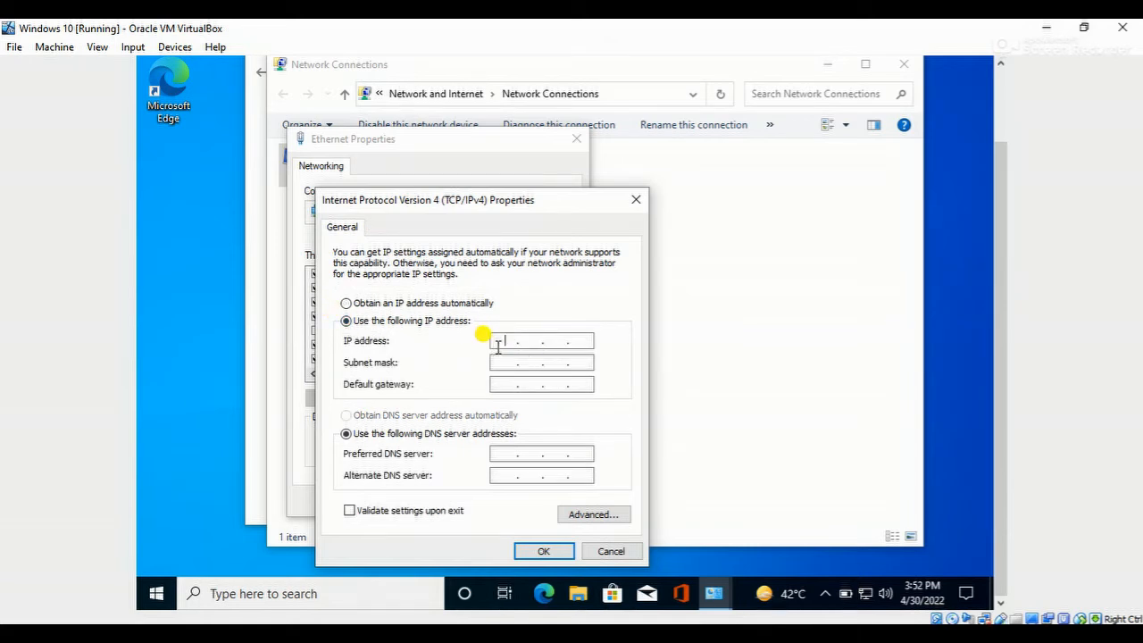
type("192.168.1.110")
left_click(543, 364)
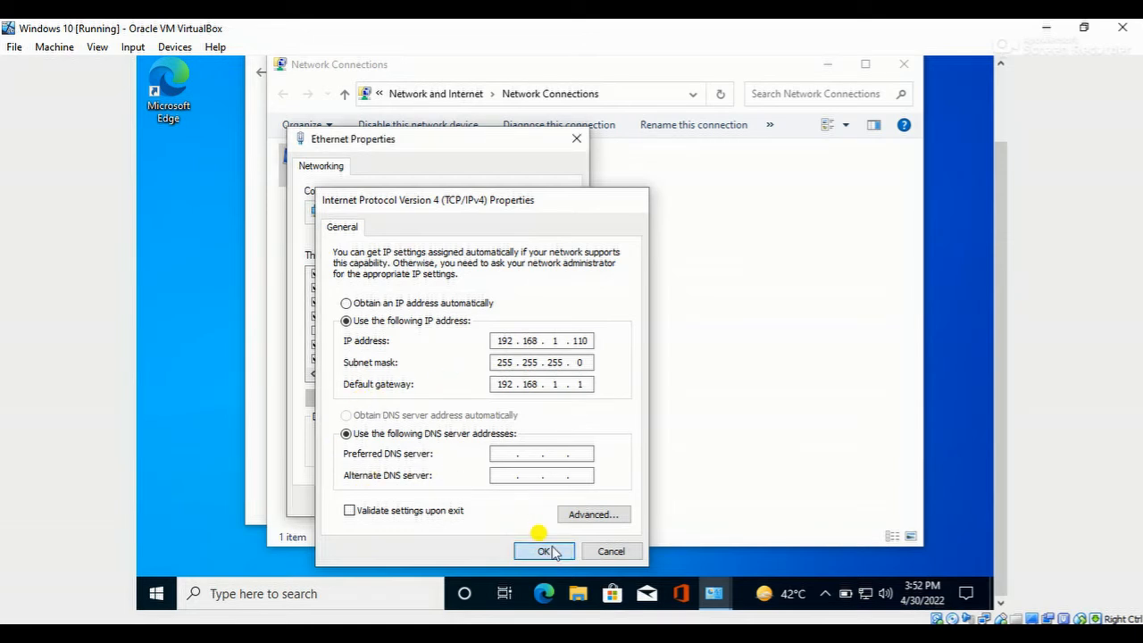
left_click(550, 548)
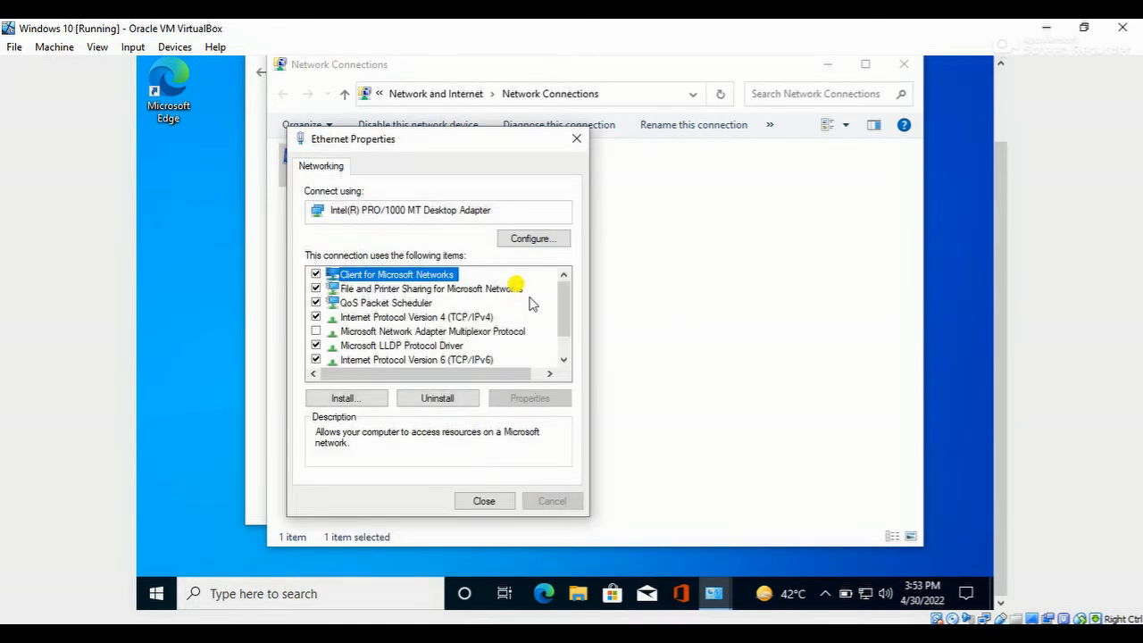
left_click(493, 501)
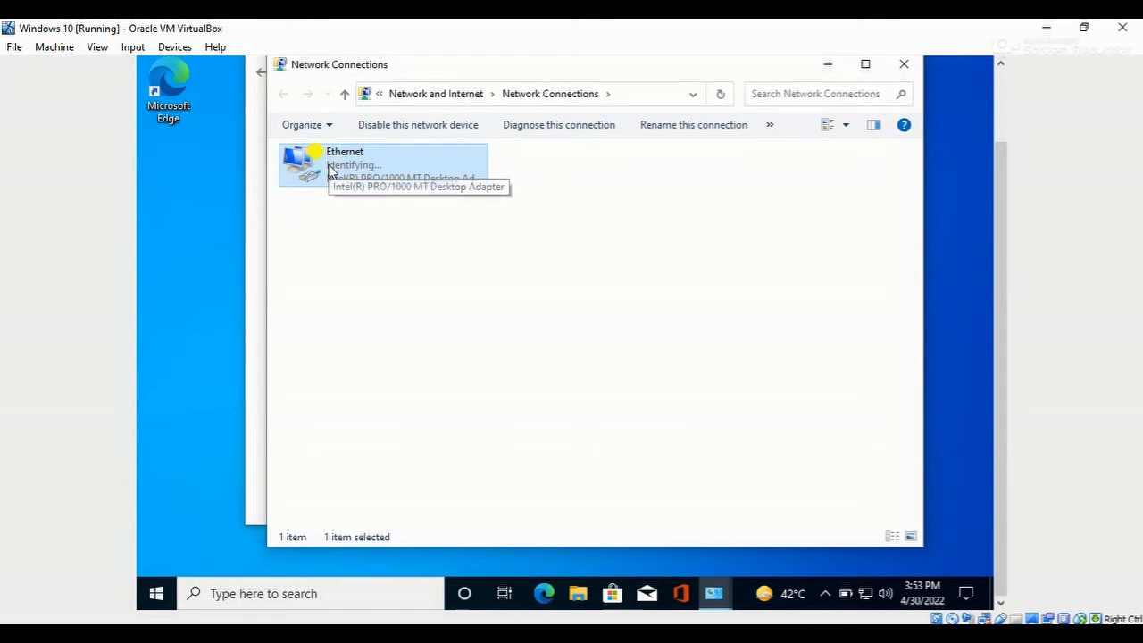
Step: Check the IPv4 settings in the Ethernet connection's status details and close all the network windows
right_click(334, 160)
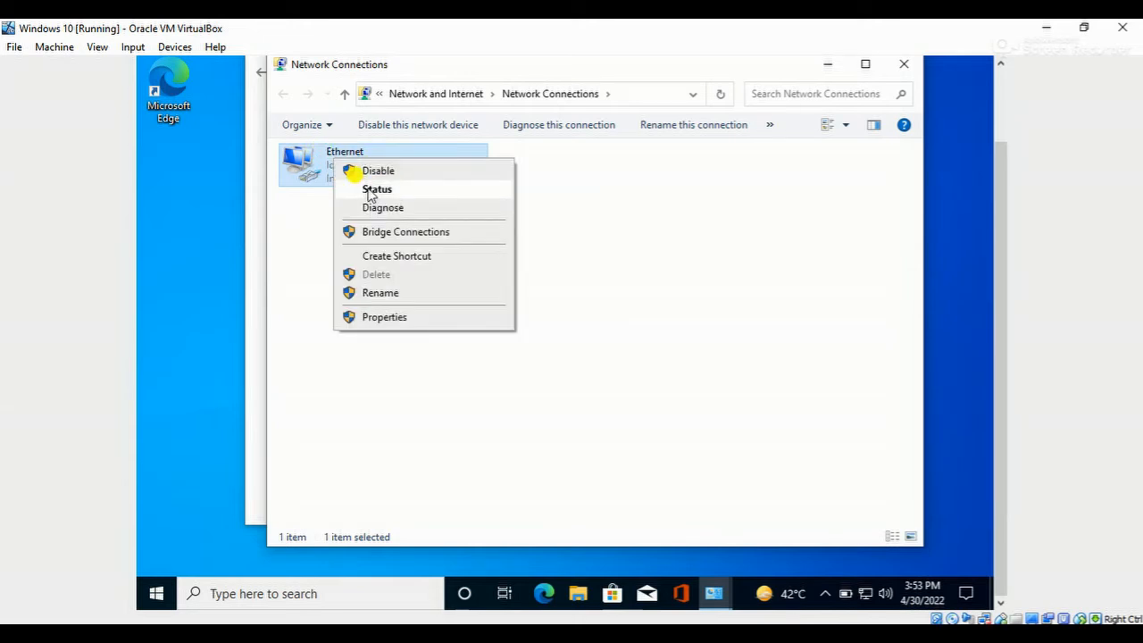
left_click(371, 191)
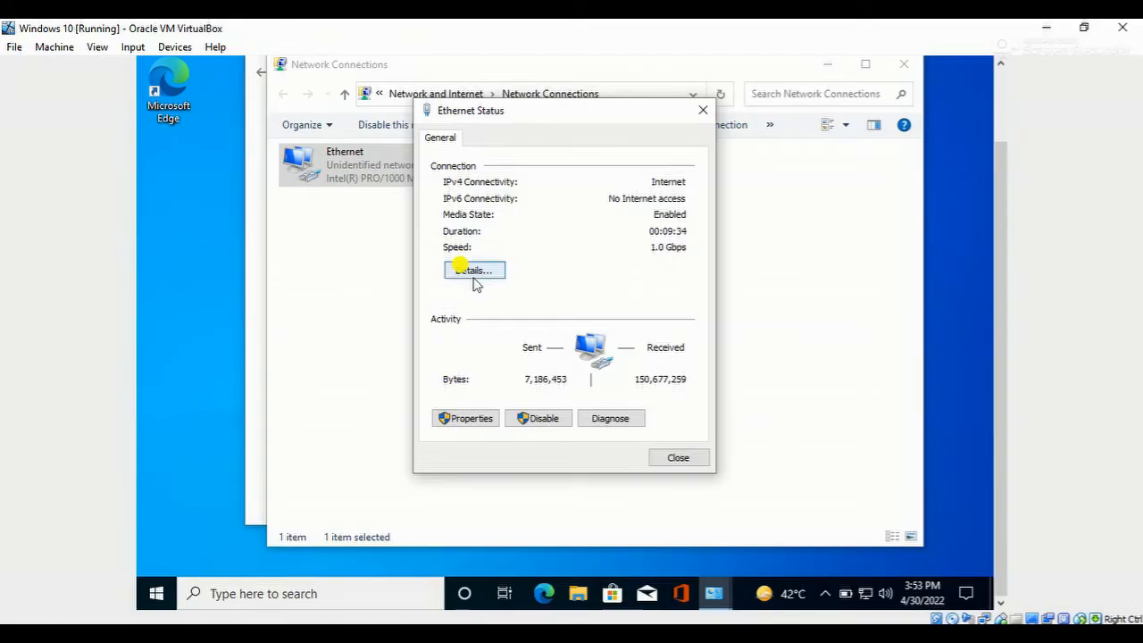
left_click(473, 276)
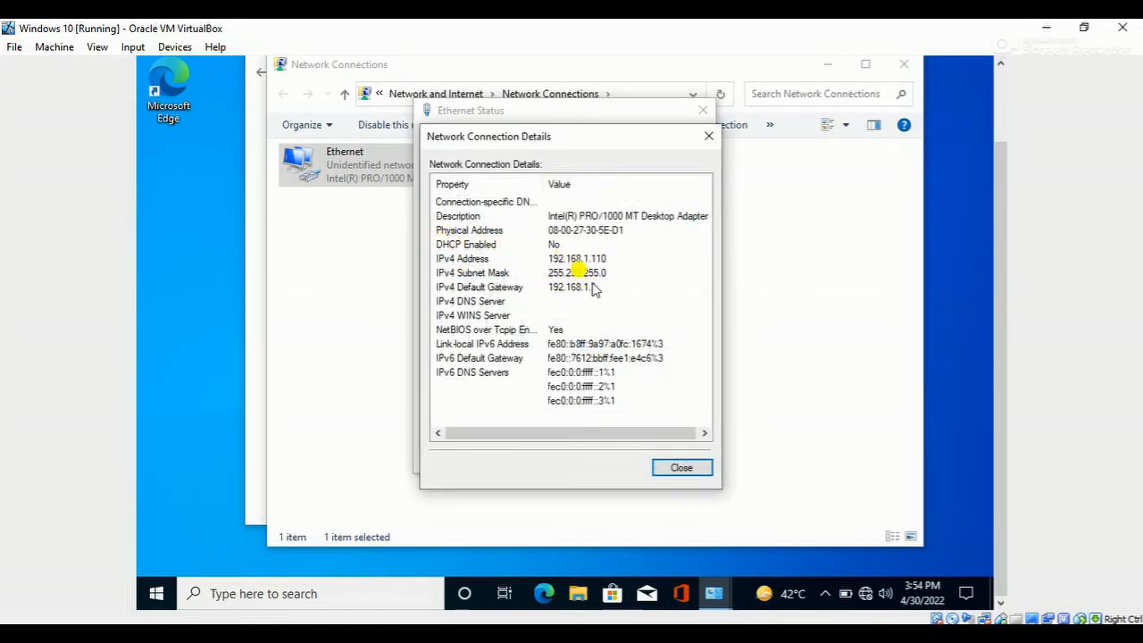
left_click(671, 470)
left_click(677, 458)
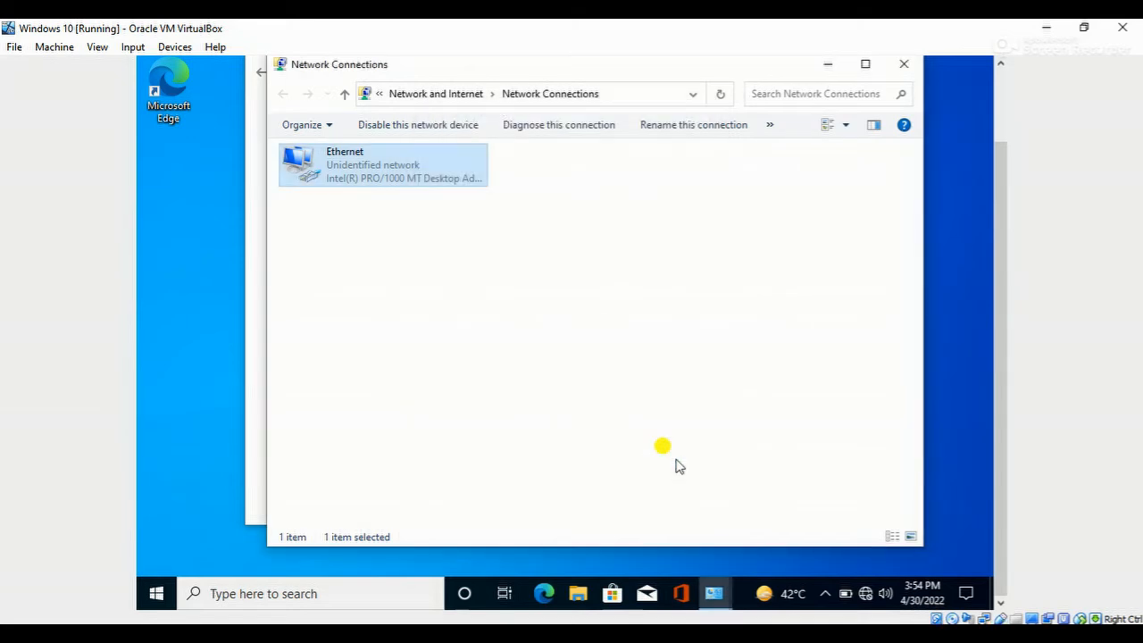
left_click(897, 62)
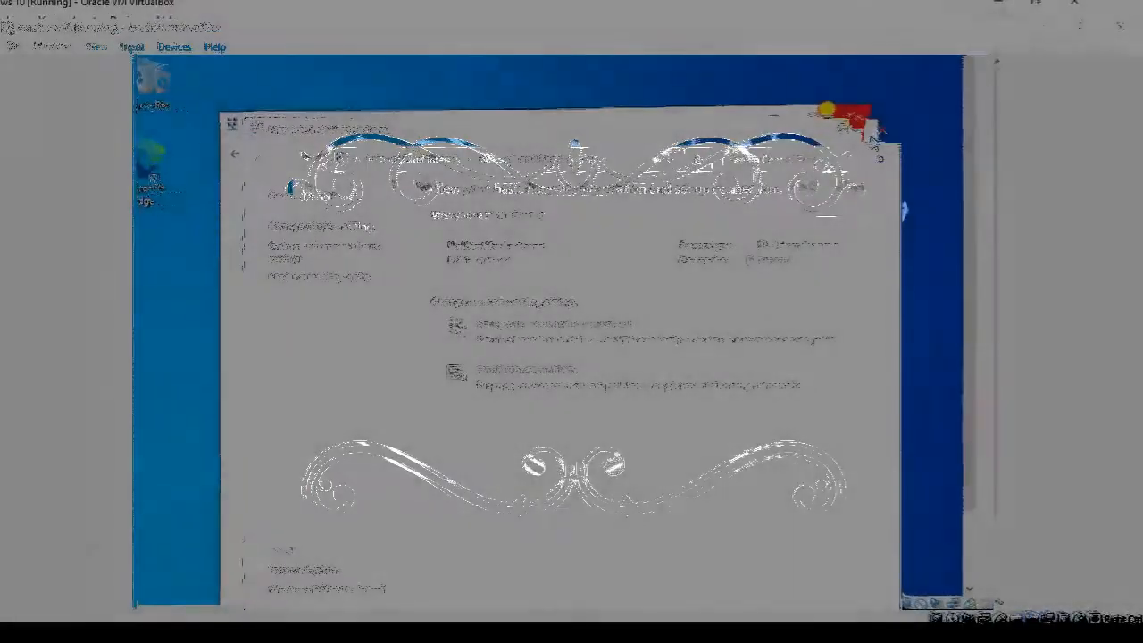
left_click(839, 110)
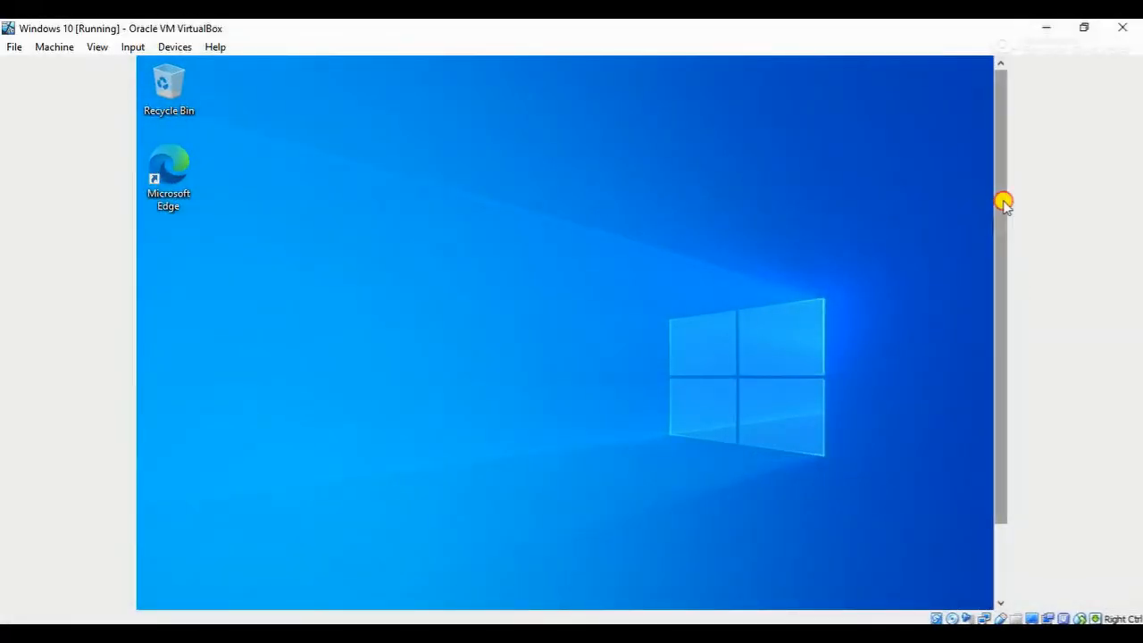
Step: Search for Control Panel, open it and go to the System page under System and Security
left_click_drag(1002, 218, 1007, 446)
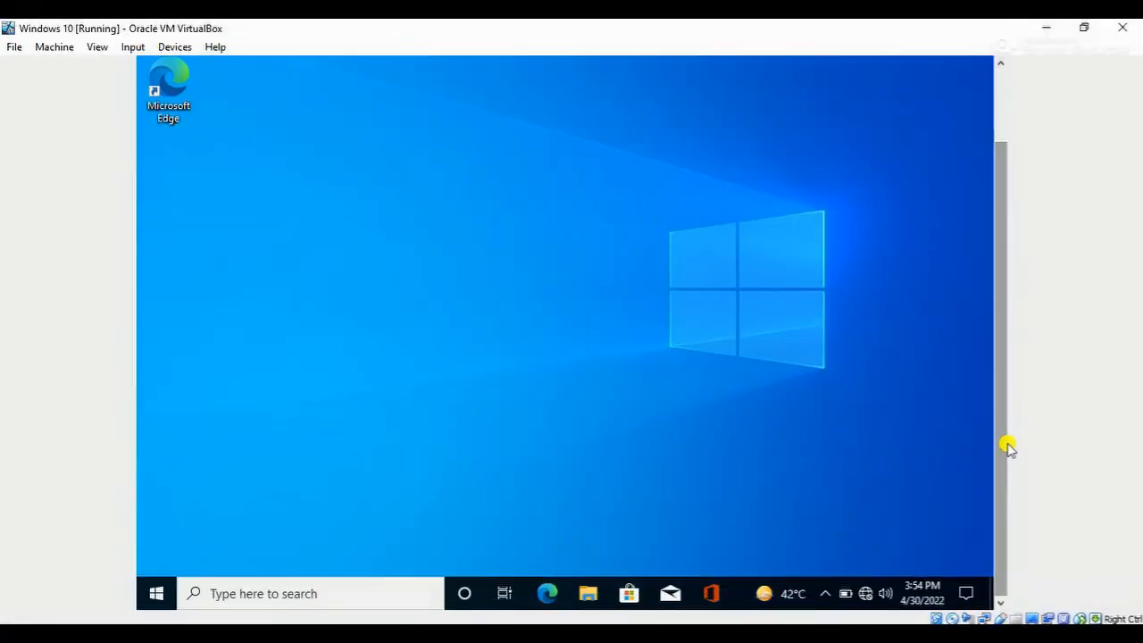
left_click(260, 594)
type("control")
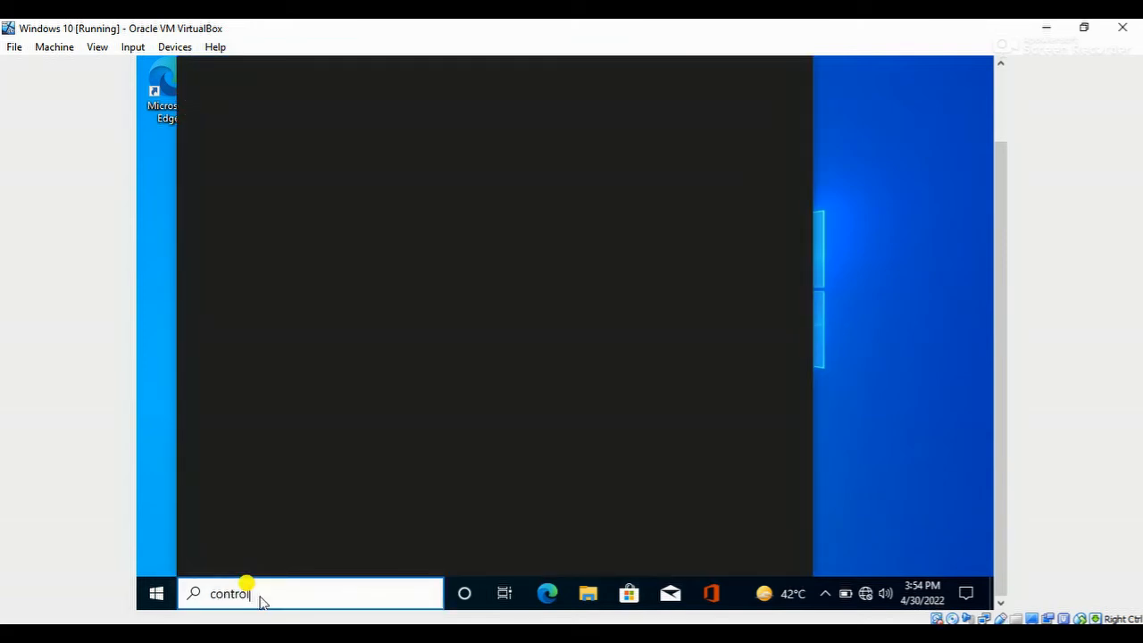
type(" panel")
key("Return")
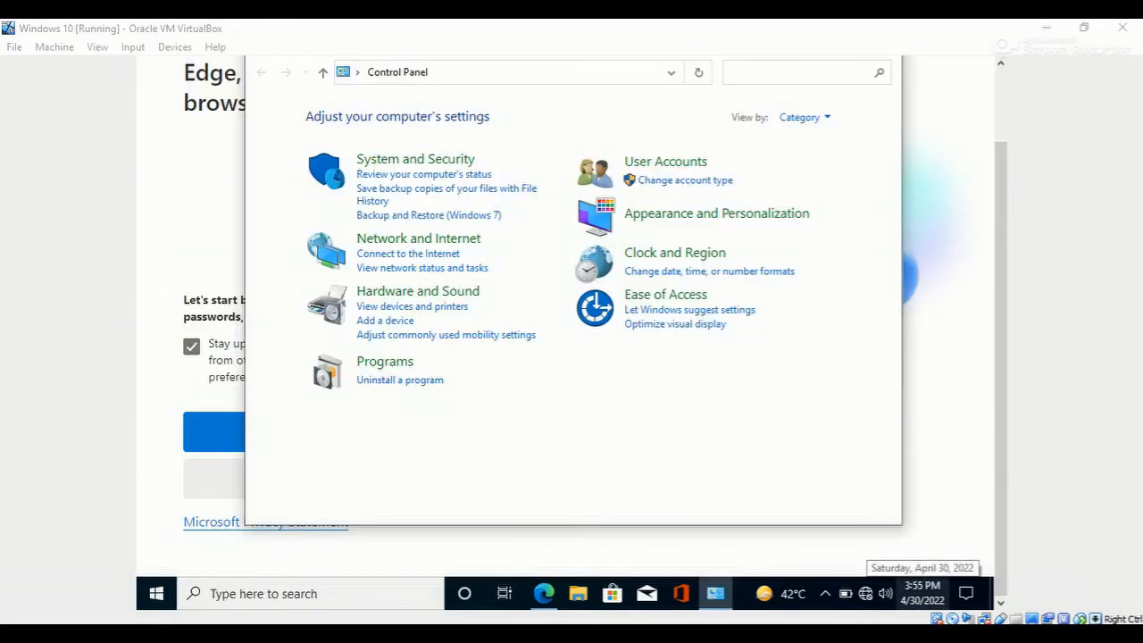
left_click(415, 159)
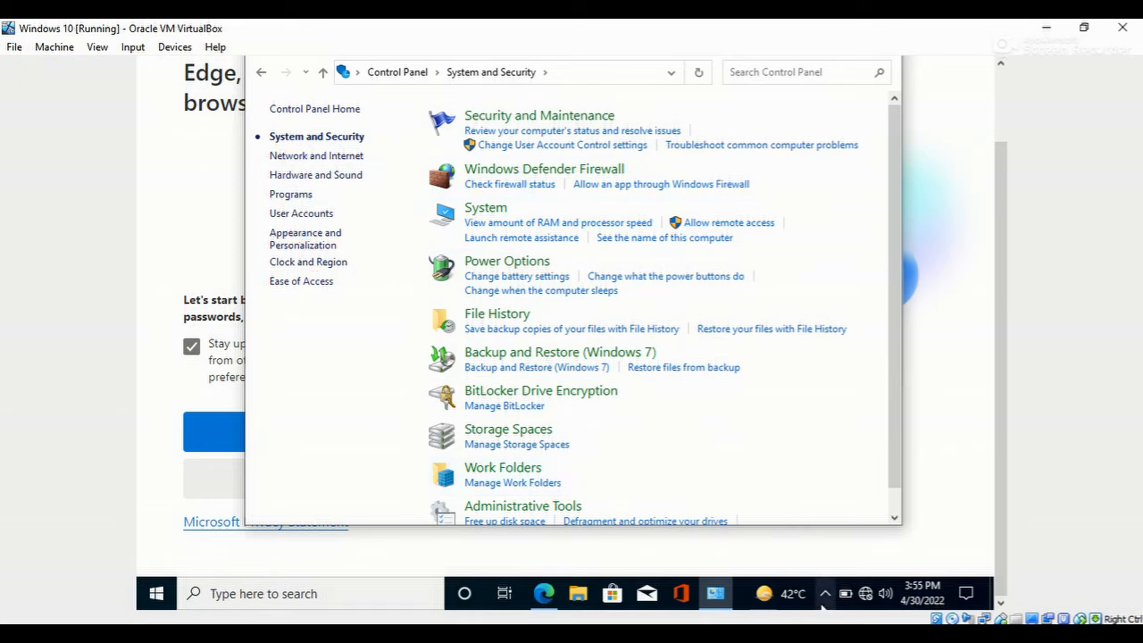
scroll(660, 294, "down", 1)
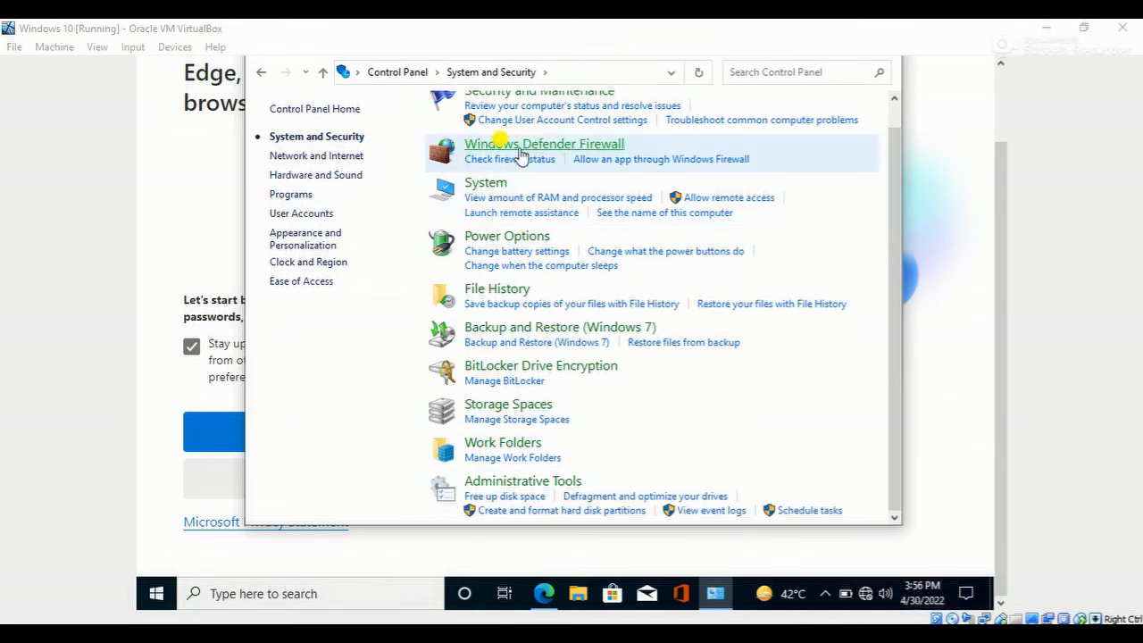
left_click(488, 184)
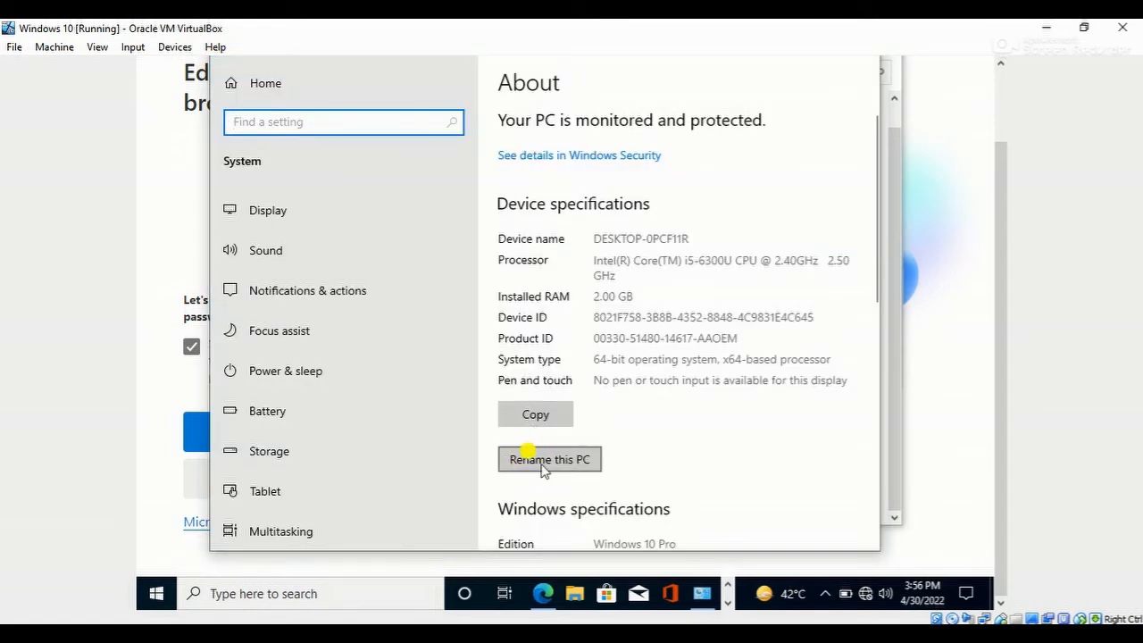
Step: Rename the Windows 10 PC as Client and restart it immediately
left_click(541, 461)
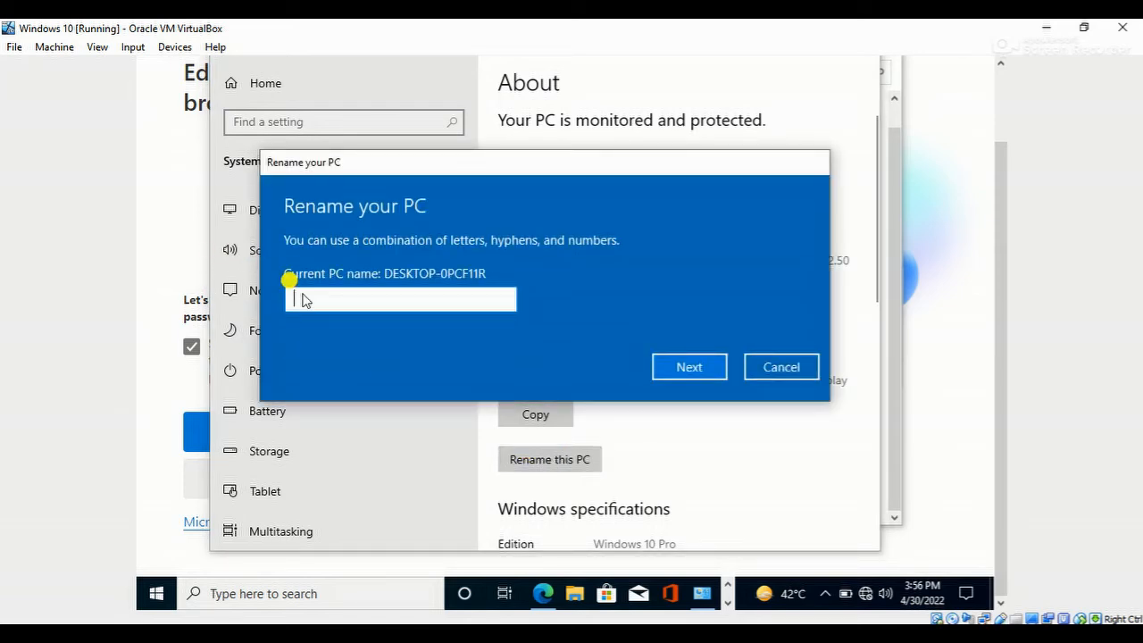
type("Client")
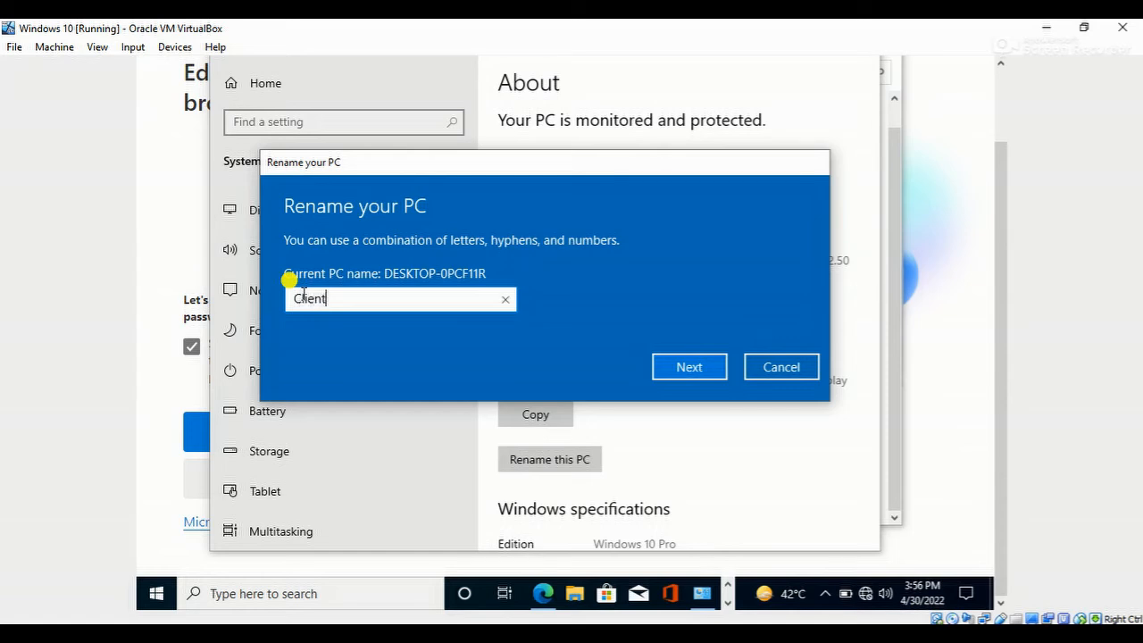
left_click(689, 366)
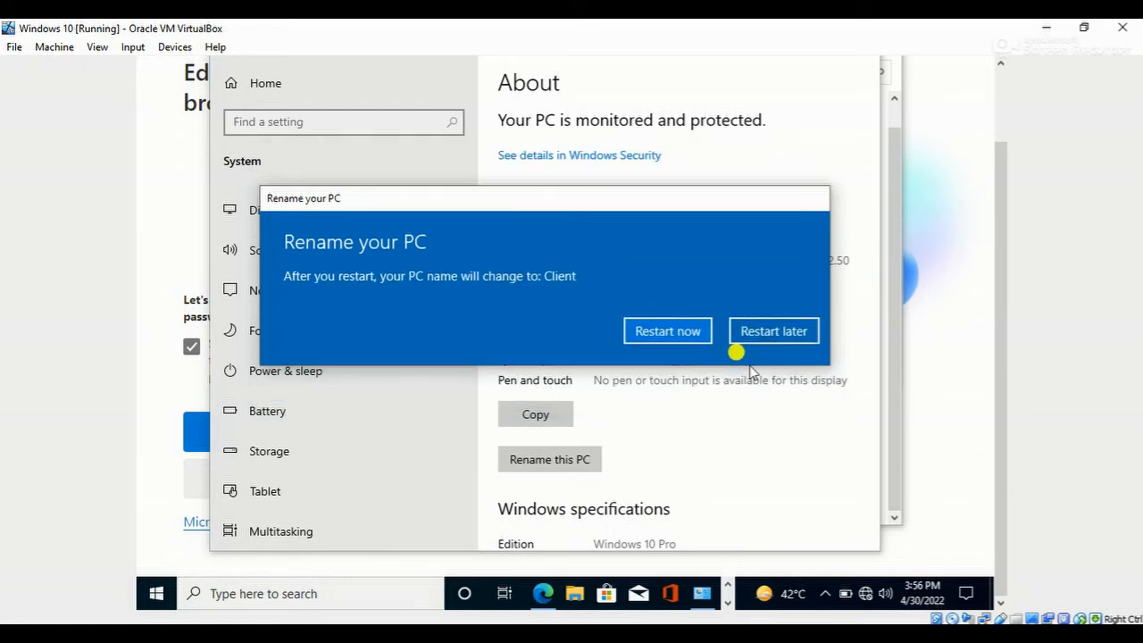
left_click(670, 332)
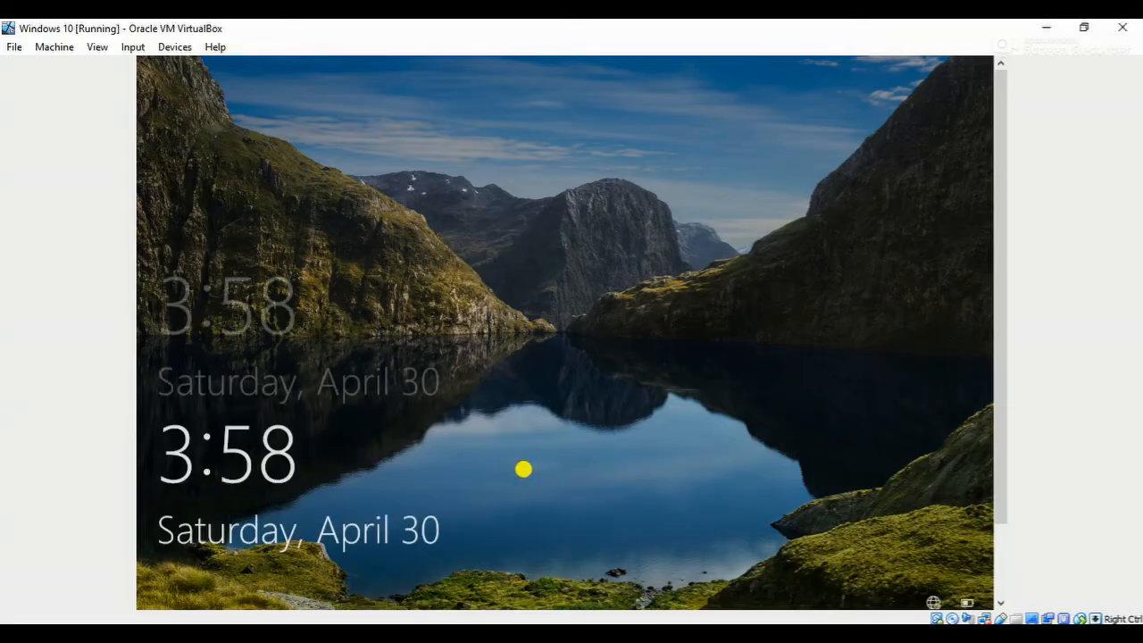
Step: Sign in to the restarted Windows 10 machine with the account PIN
left_click(523, 468)
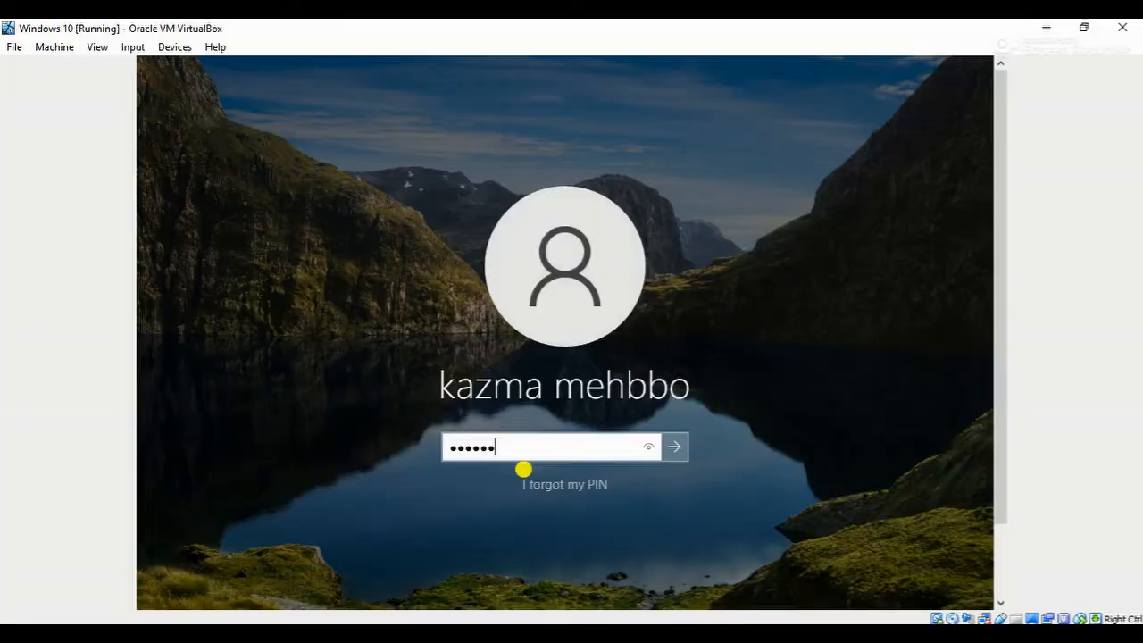
key("Return")
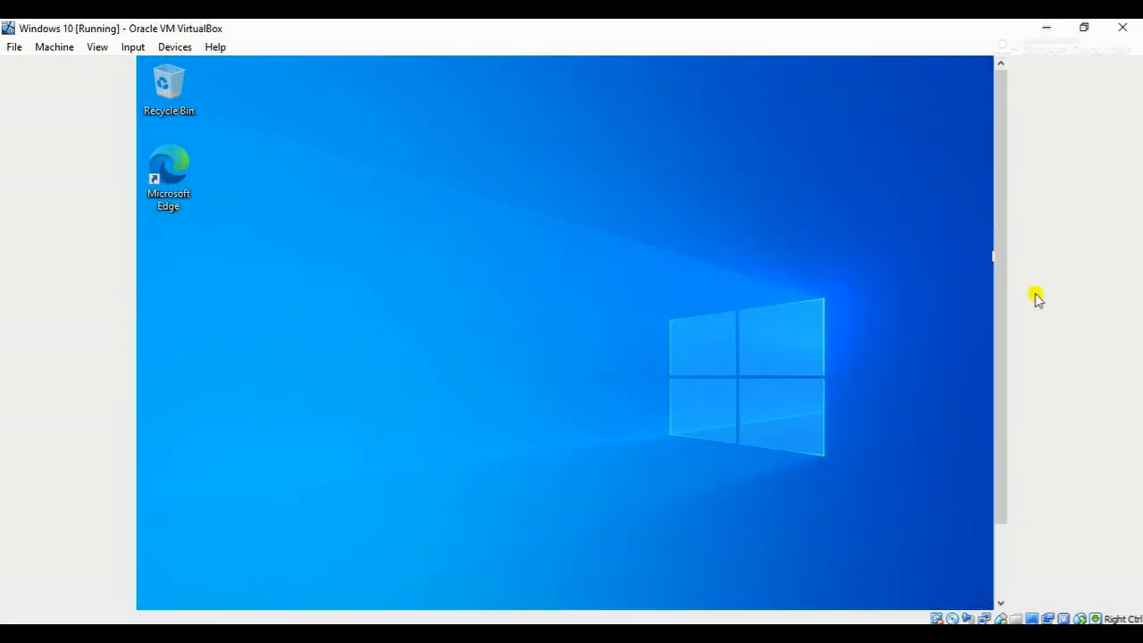
left_click_drag(1001, 255, 977, 512)
left_click(223, 602)
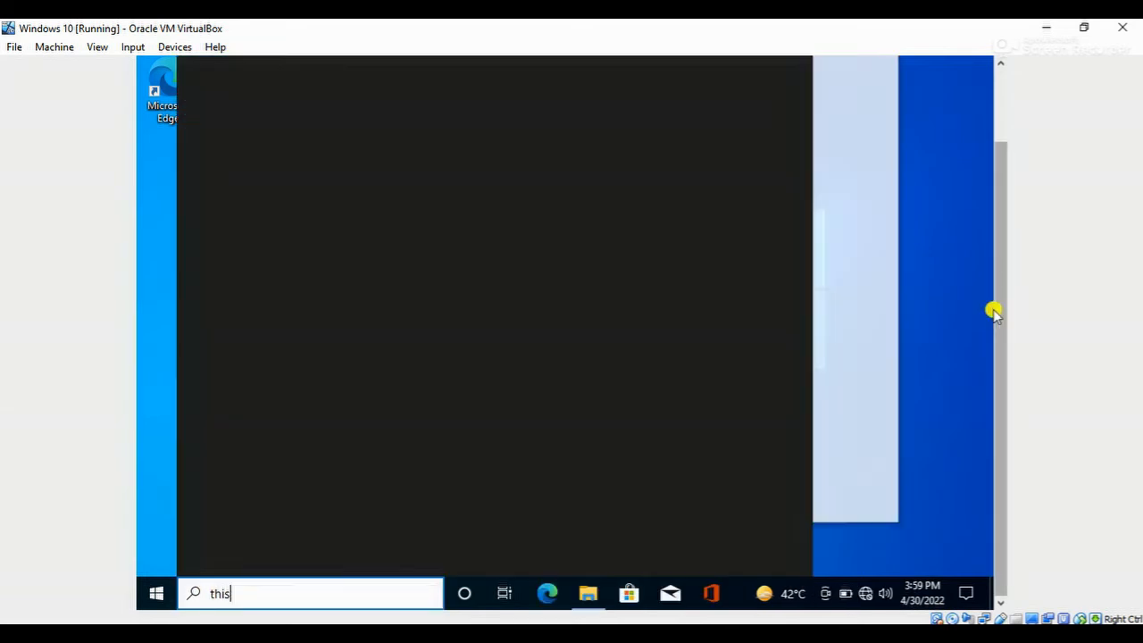
left_click_drag(1001, 320, 1010, 245)
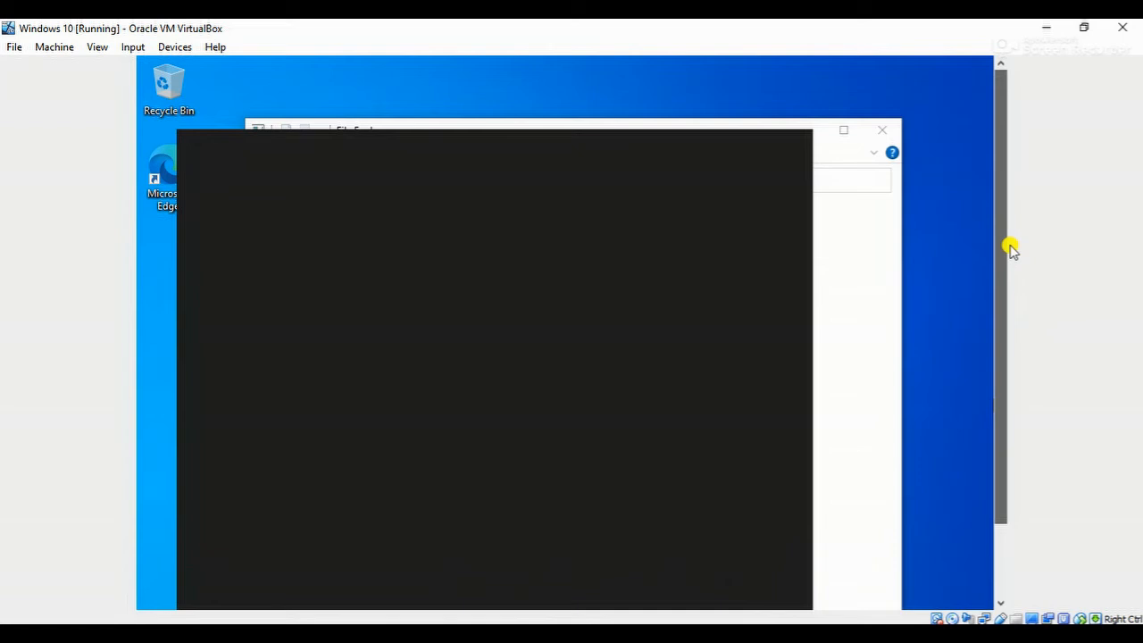
left_click(955, 308)
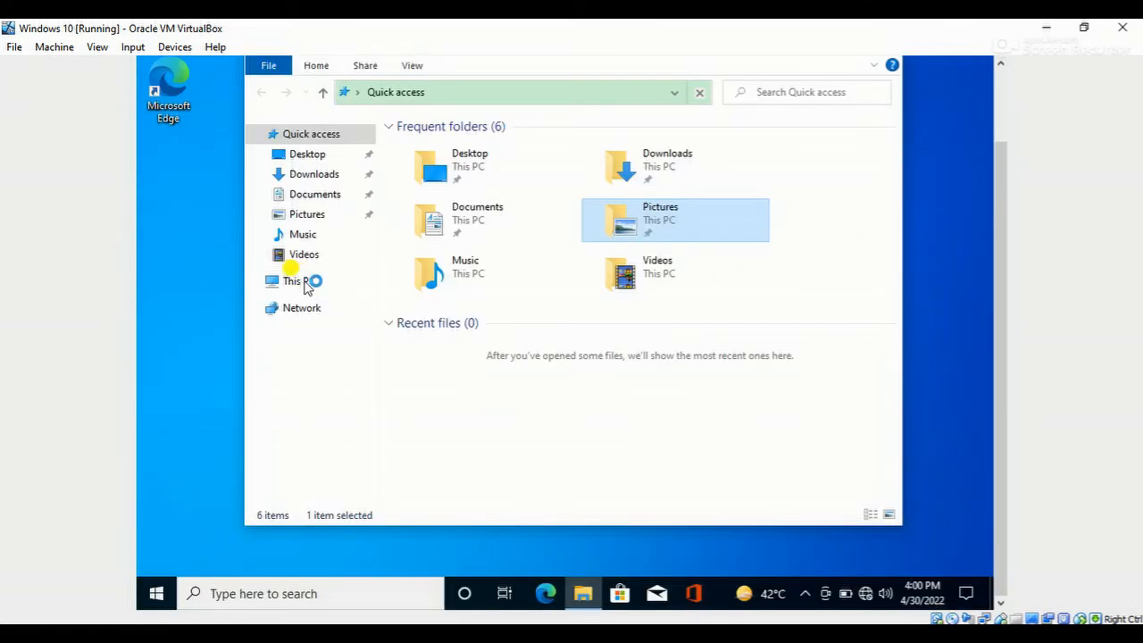
Step: Display the properties of This PC from File Explorer to check the device name, and close both windows
right_click(301, 284)
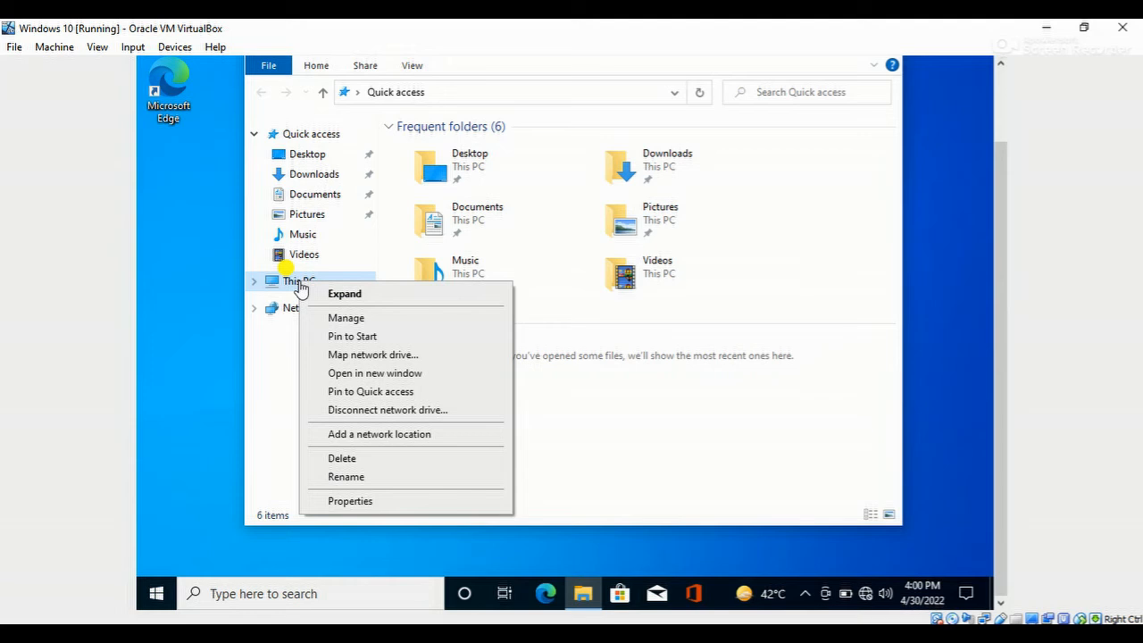
left_click(350, 501)
left_click_drag(589, 268, 655, 265)
left_click(857, 64)
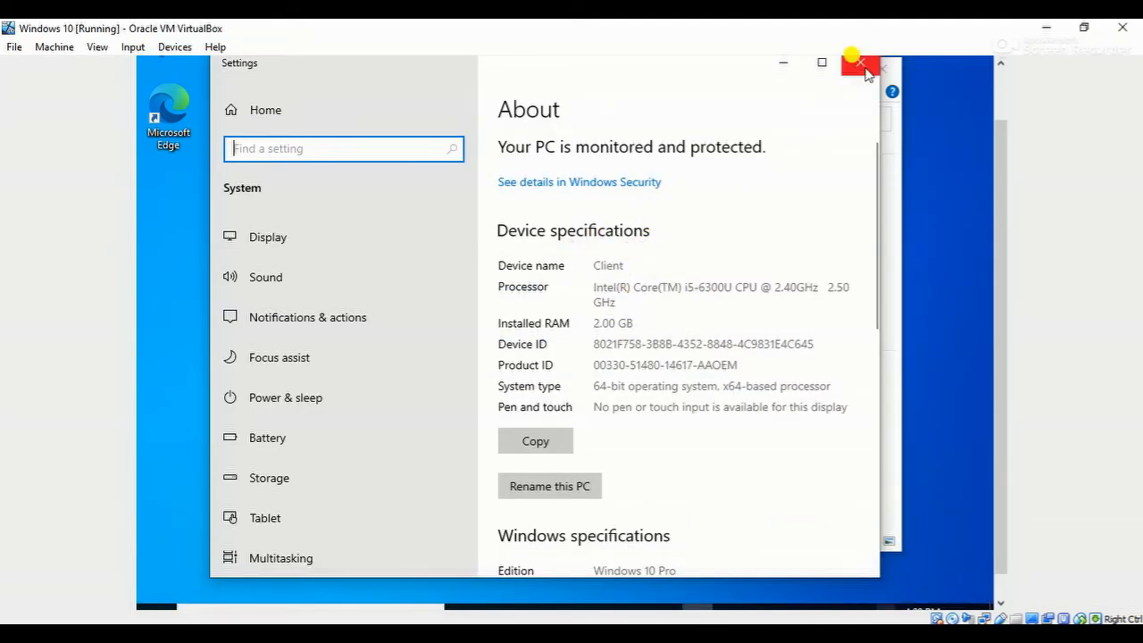
left_click(882, 69)
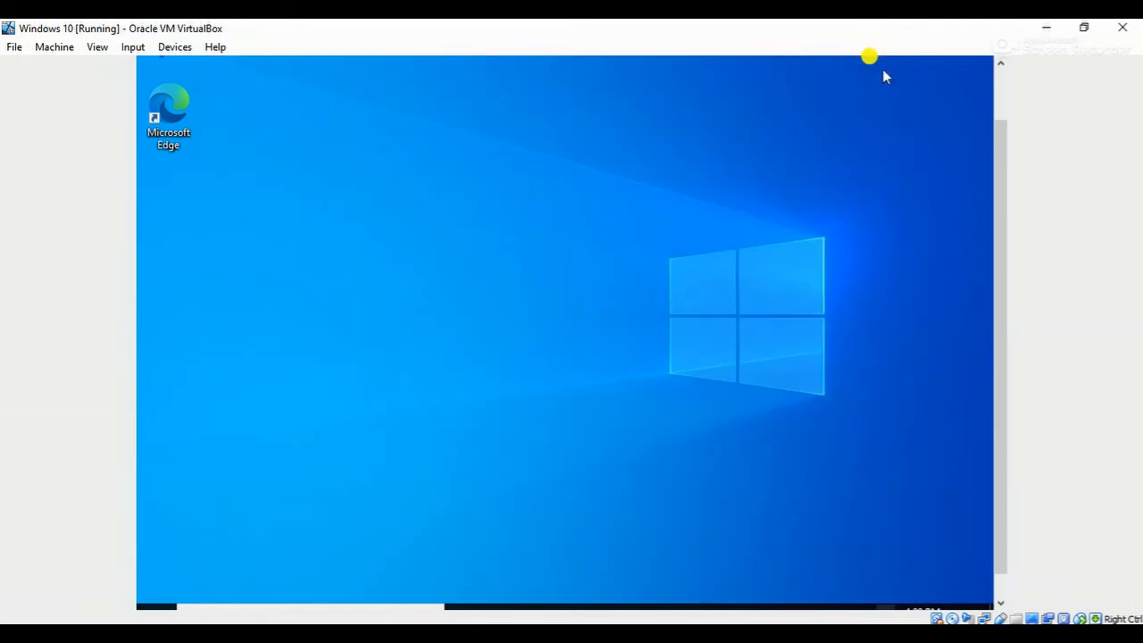
Step: Switch to Oracle VM VirtualBox Manager and attach Adapter 1 of the Windows 10 machine to Internal Network
left_click(615, 623)
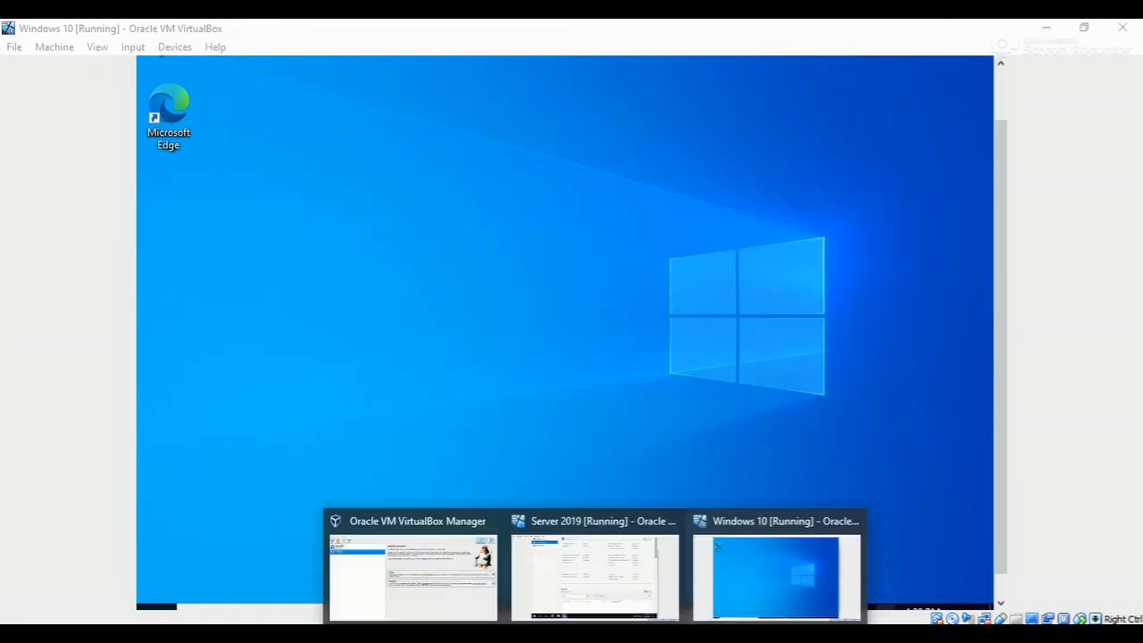
left_click(449, 575)
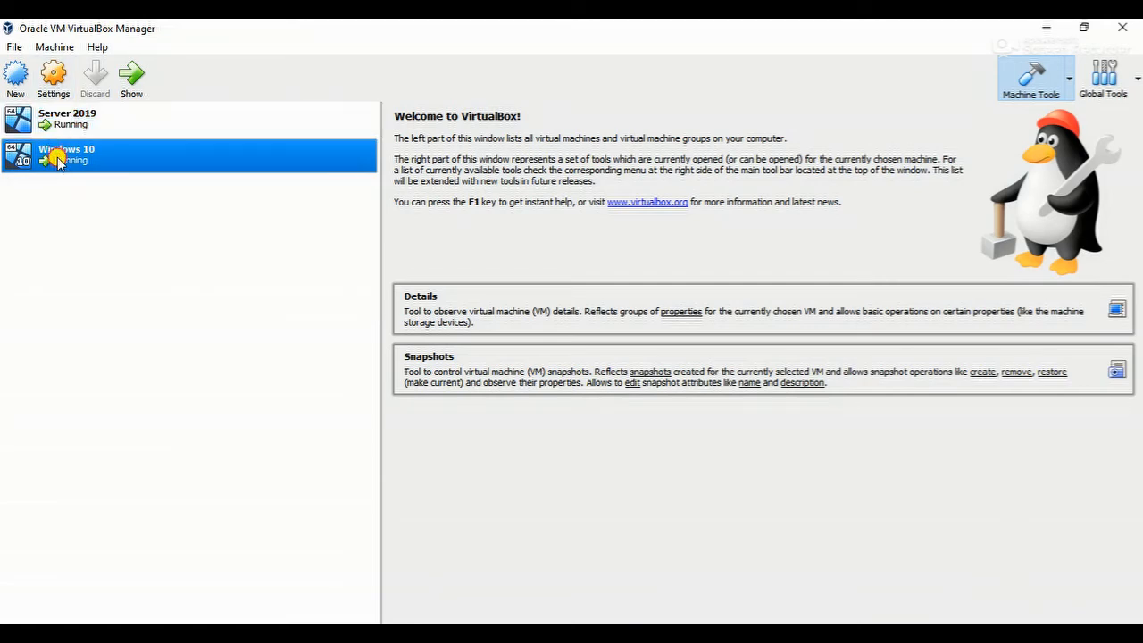
left_click(55, 93)
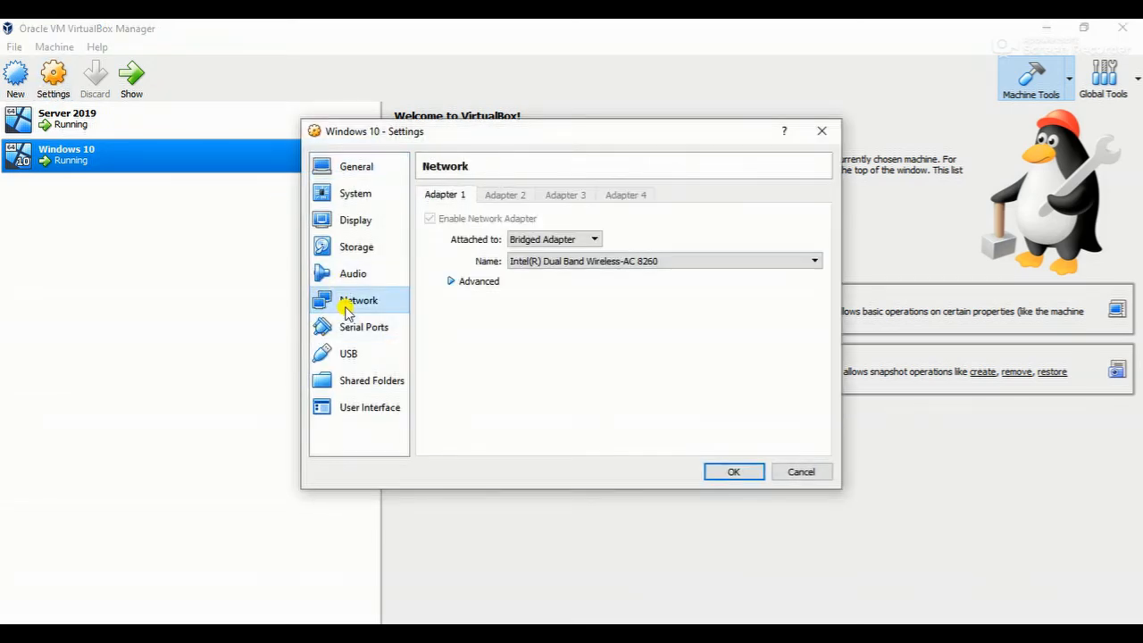
left_click(593, 239)
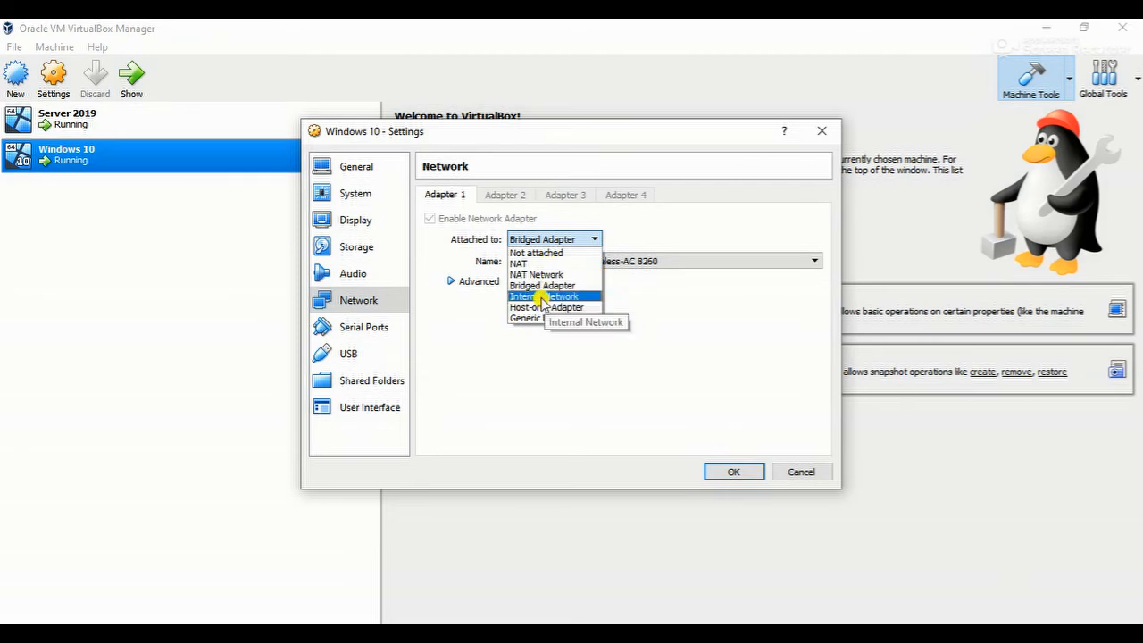
left_click(542, 296)
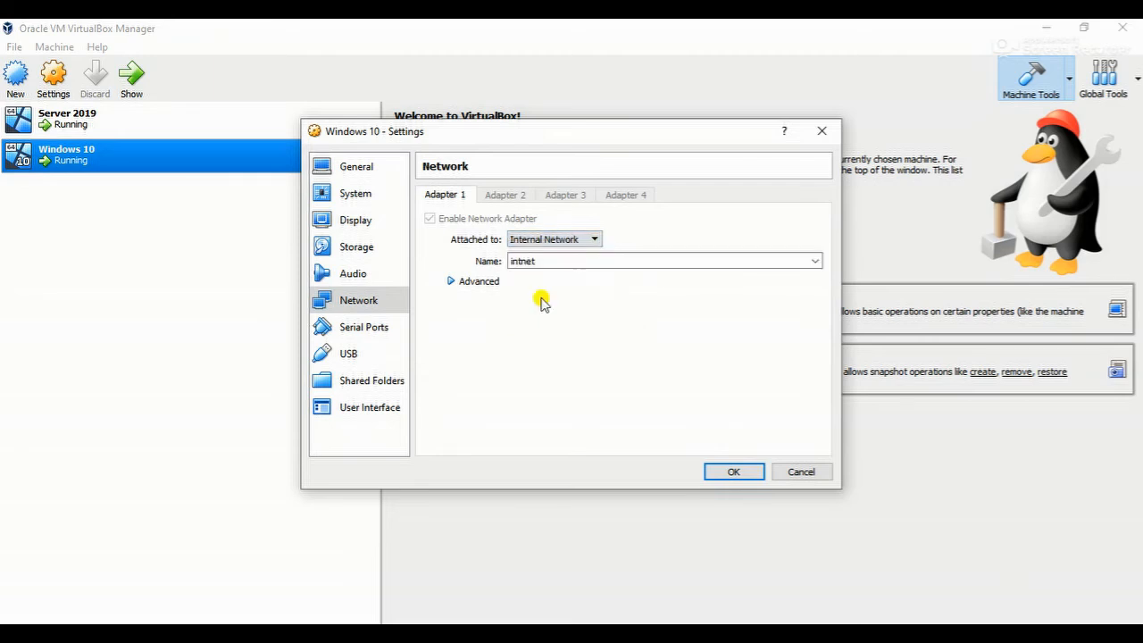
left_click(719, 473)
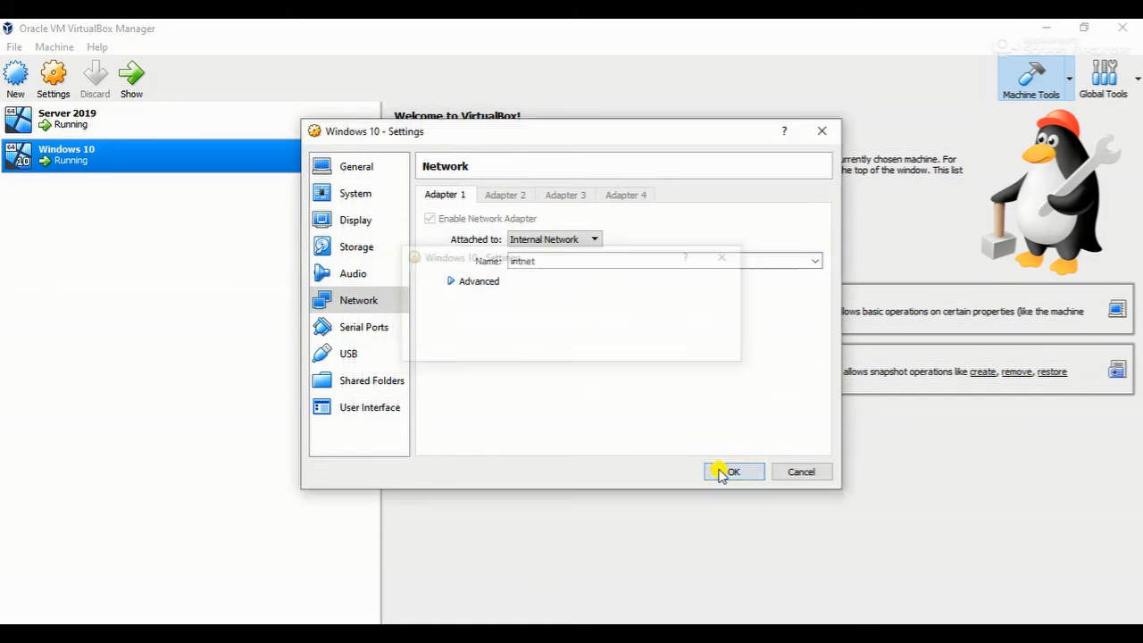
Step: Attach Adapter 1 of the Server 2019 virtual machine to Internal Network and save its settings
left_click(102, 132, "ctrl")
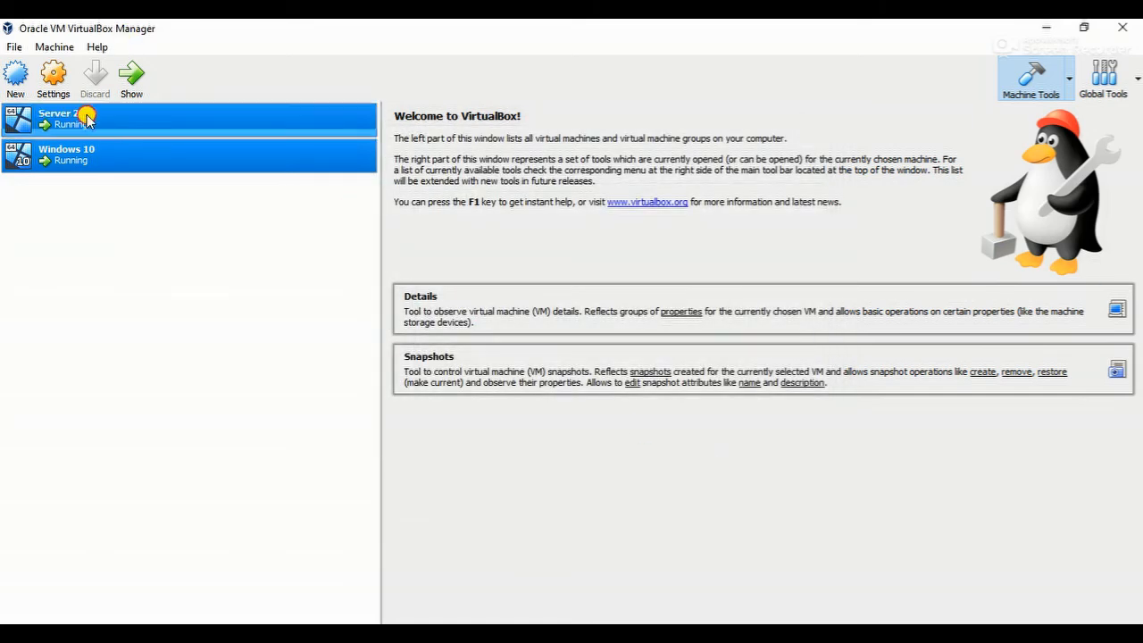
left_click(83, 114)
left_click(53, 89)
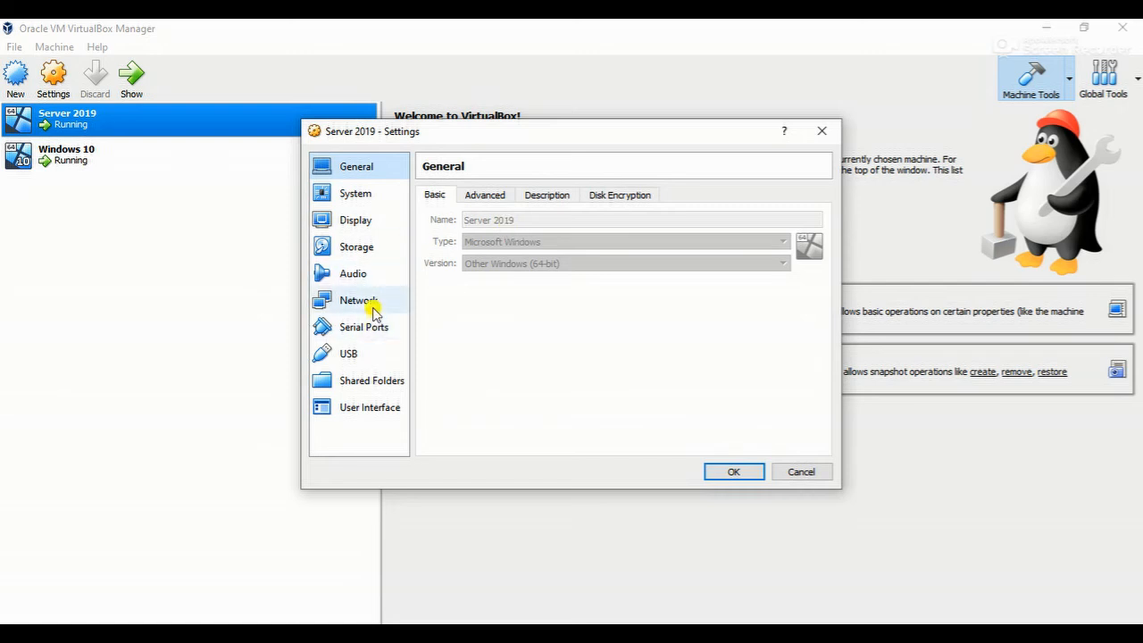
left_click(368, 303)
left_click(596, 245)
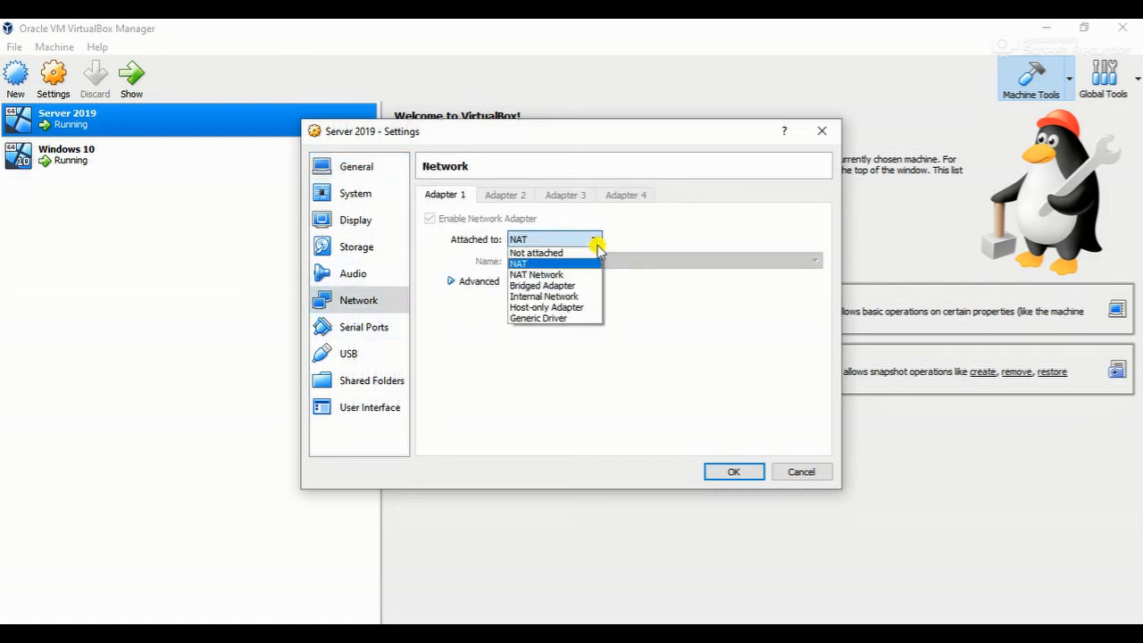
left_click(540, 297)
left_click(733, 471)
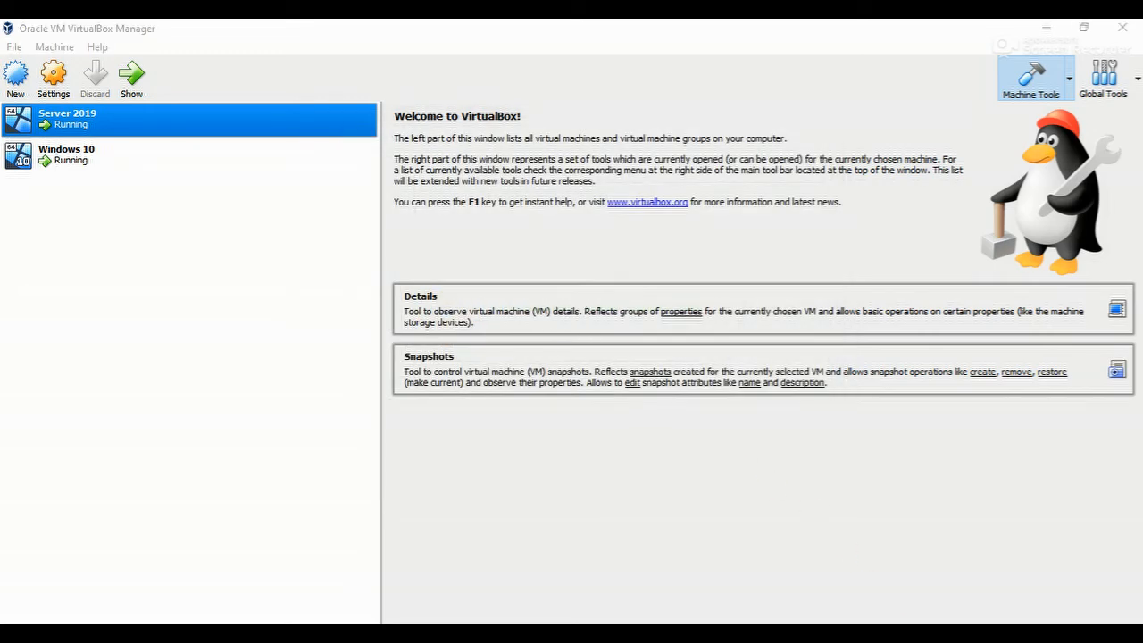
Step: Switch to the Server 2019 machine, open Command Prompt and run ipconfig to check its IP configuration
left_click(384, 530)
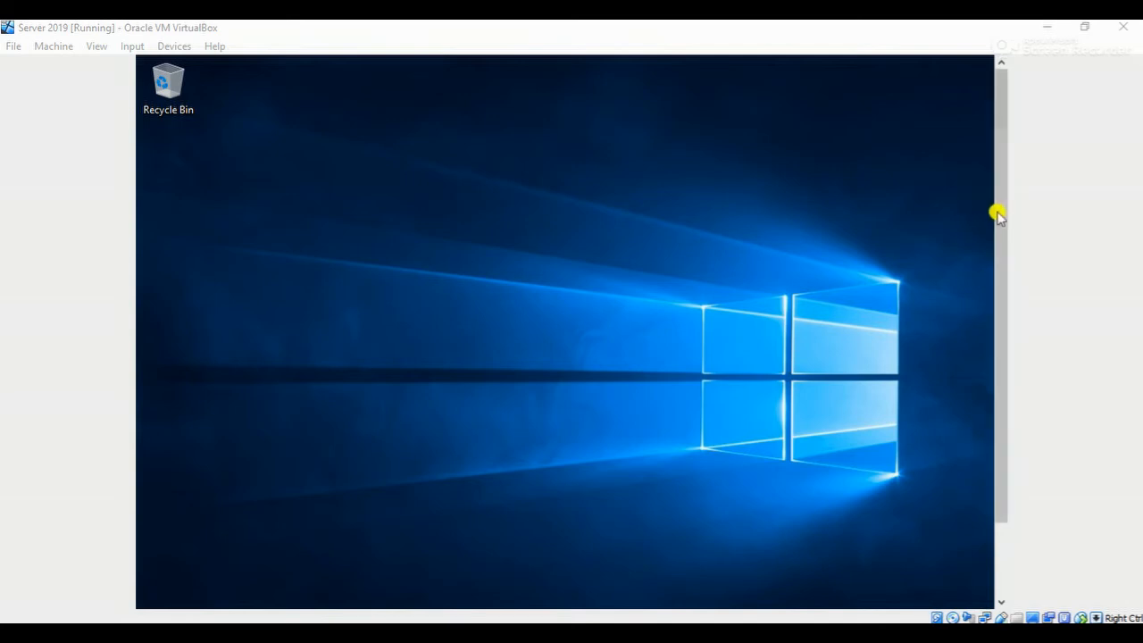
left_click_drag(998, 216, 1002, 365)
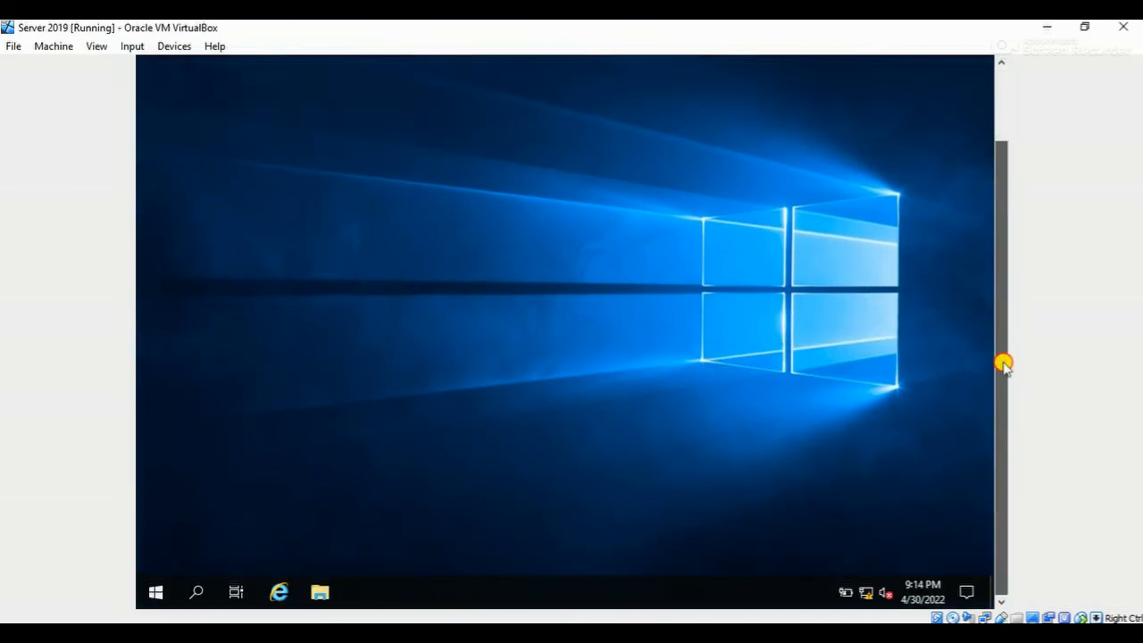
left_click(158, 589)
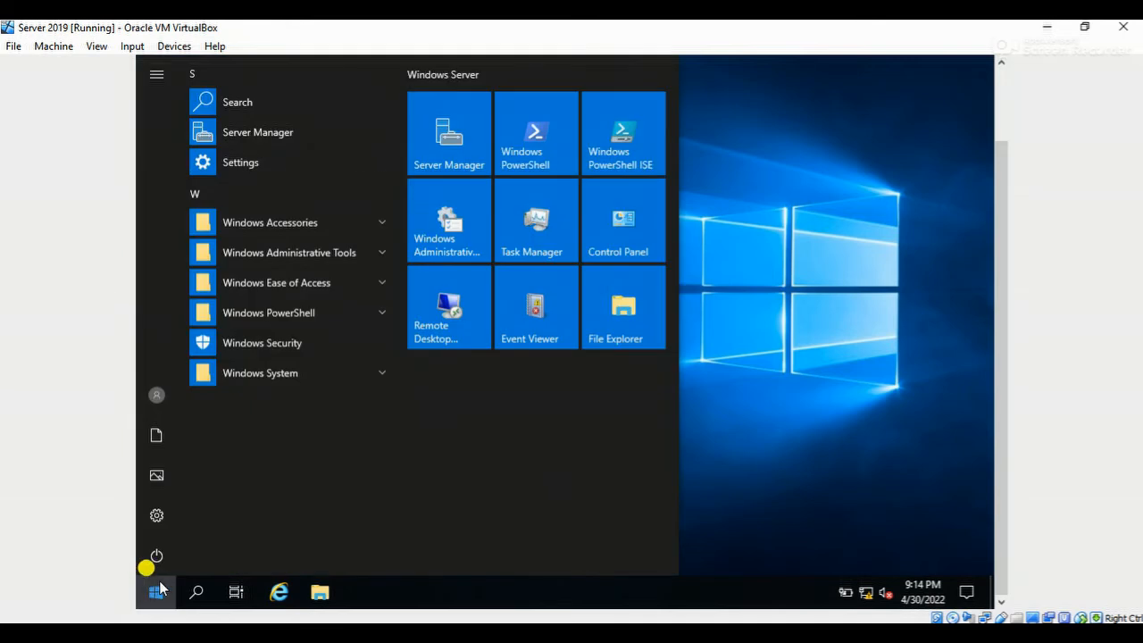
type("cmd")
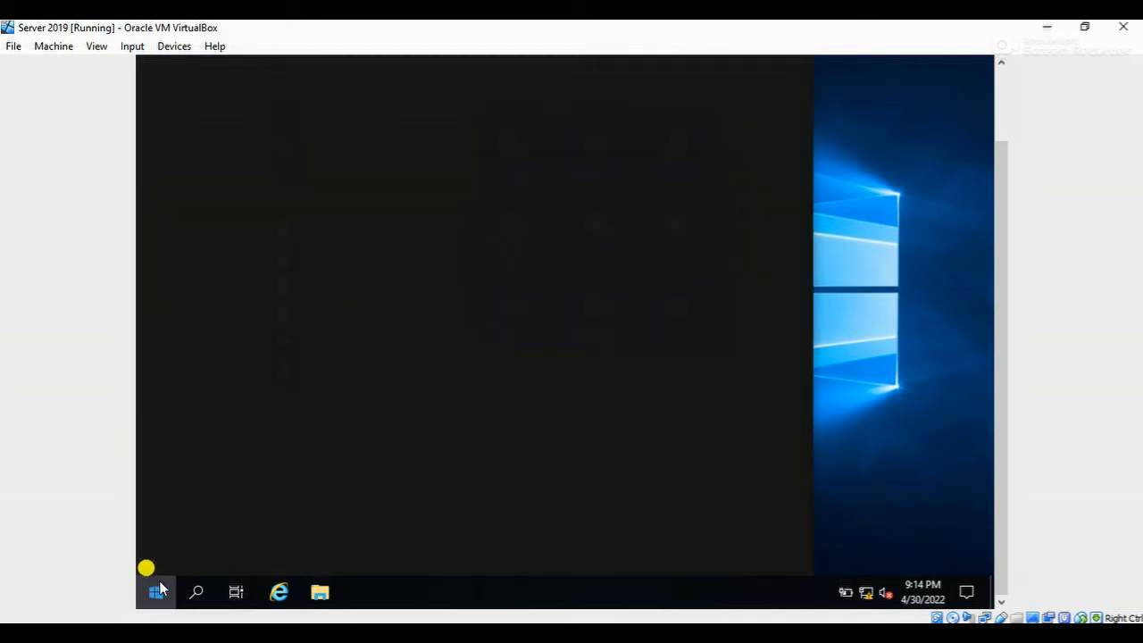
key("Return")
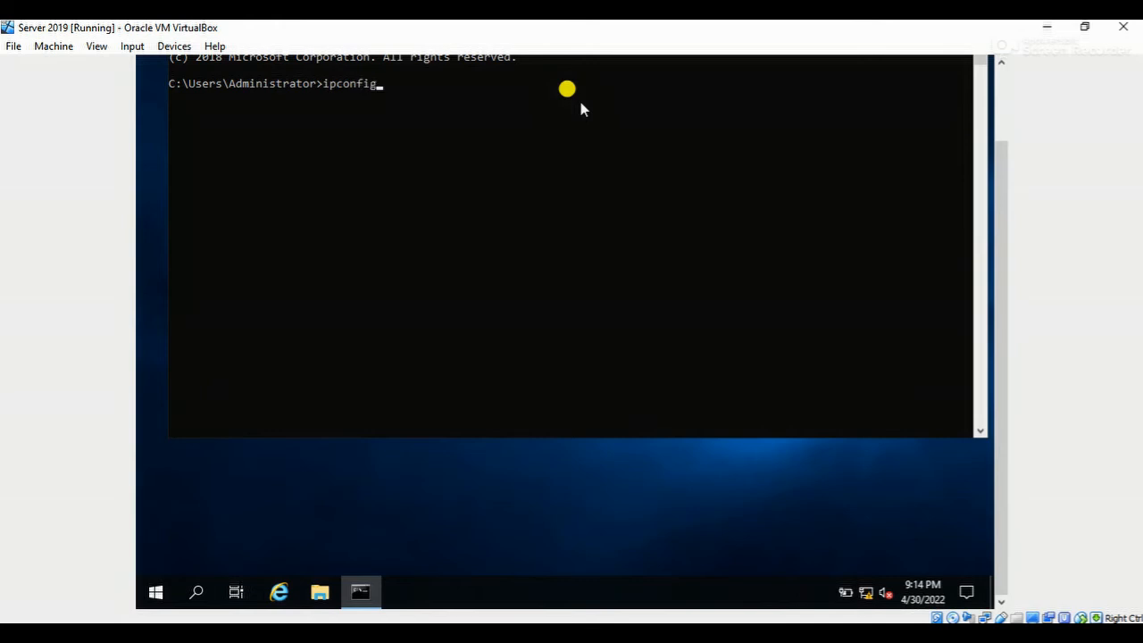
type("ipconfig")
key("Return")
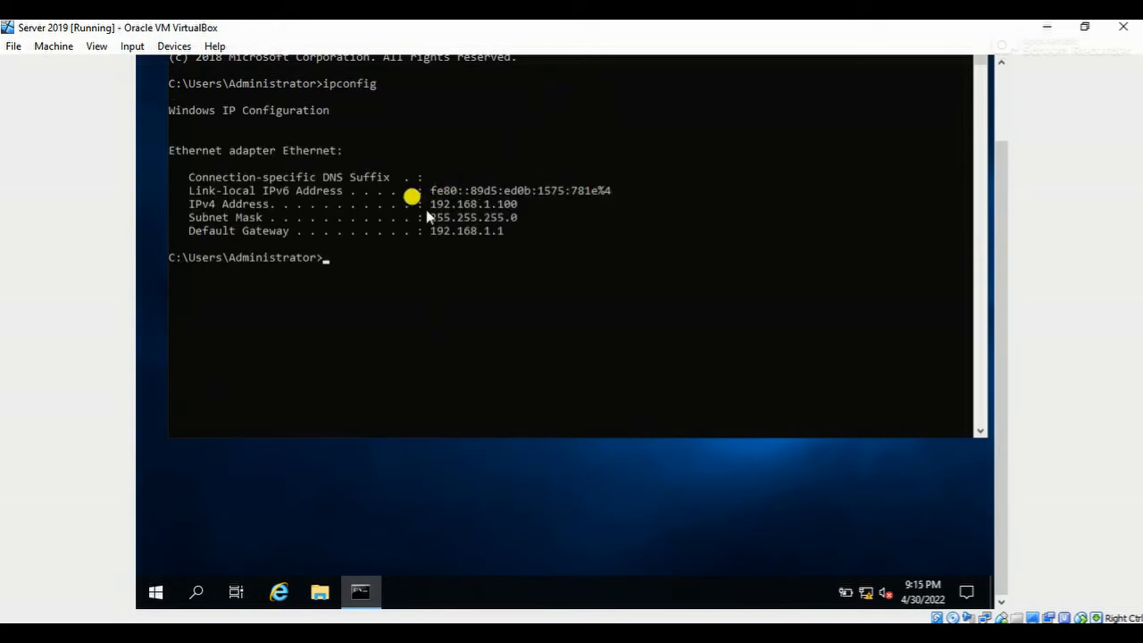
Step: Ping the Windows 10 client at 192.168.1.110 from the server's Command Prompt
left_click_drag(427, 207, 539, 201)
left_click(465, 279)
type("pi")
type("ng 192.168.1.110")
key("Return")
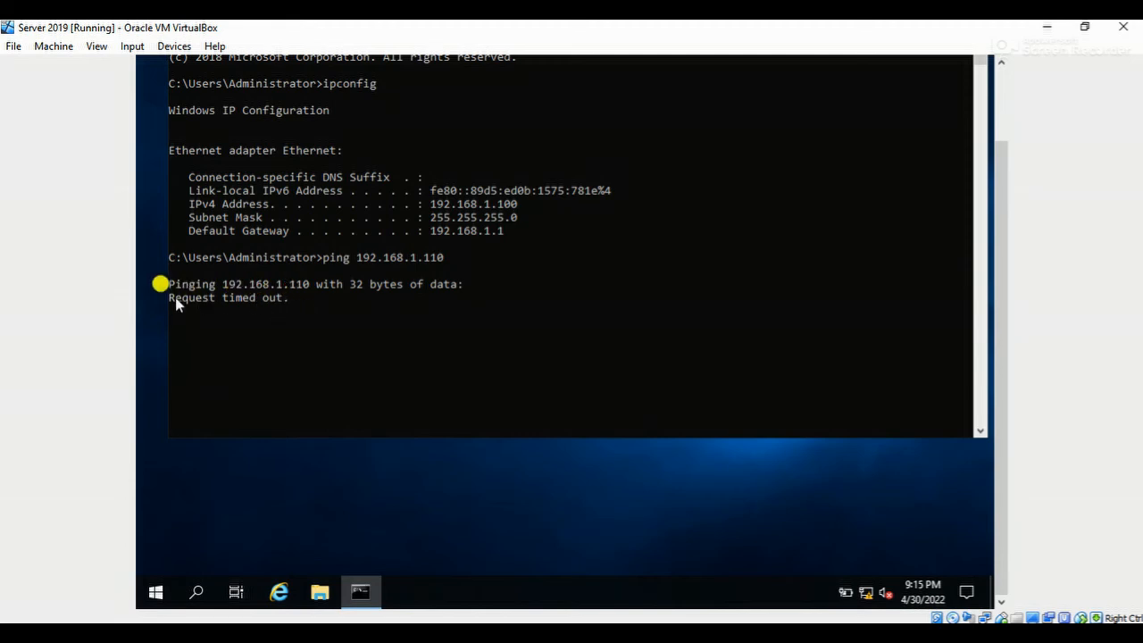
left_click(224, 310)
left_click_drag(1000, 227, 1003, 109)
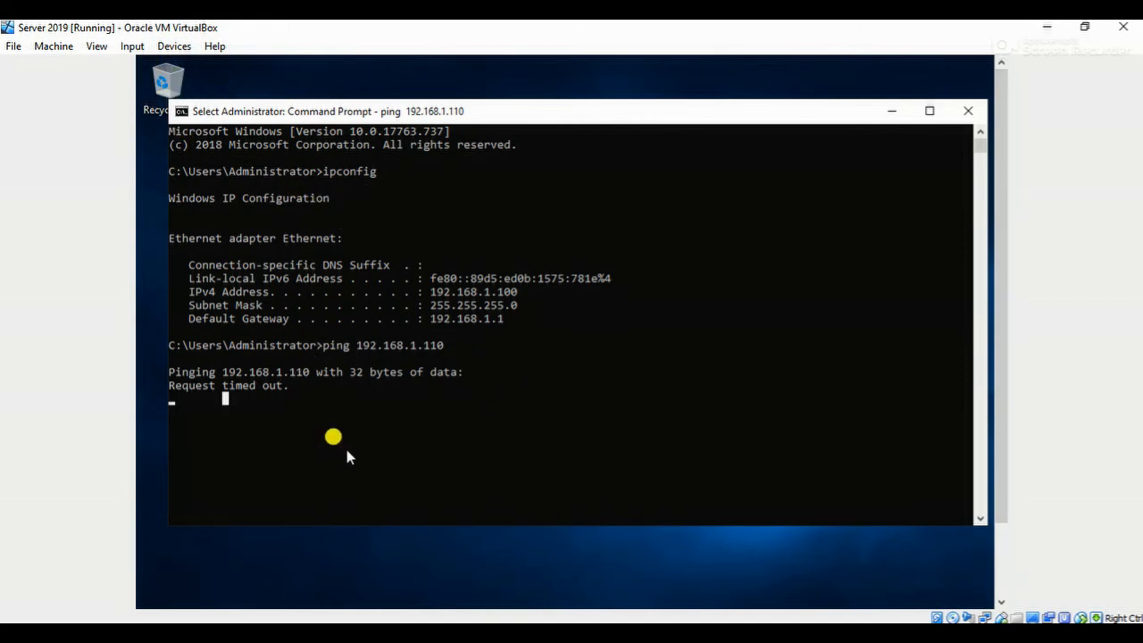
Step: Switch to the Windows 10 machine, search for Windows Defender Firewall and open it
mouse_move(597, 632)
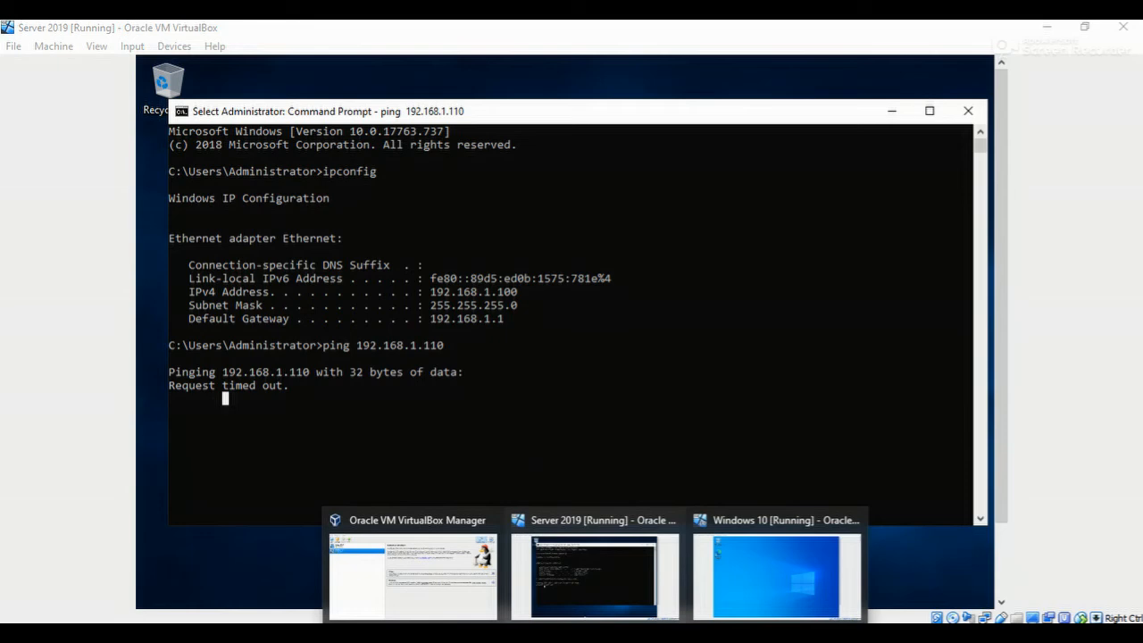
left_click(755, 560)
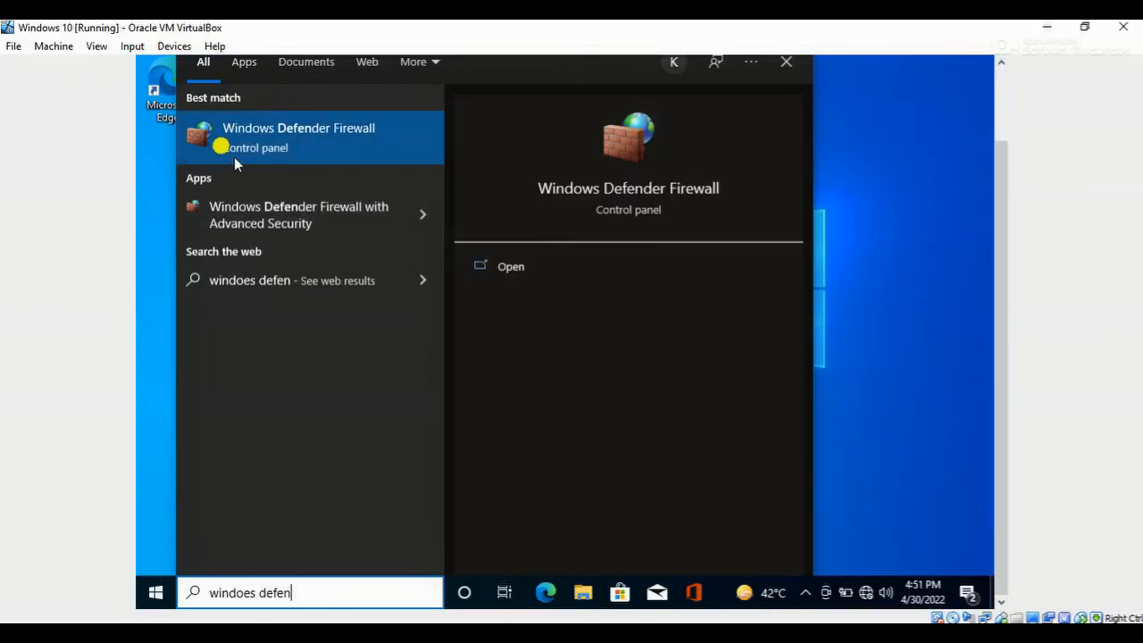
left_click(243, 146)
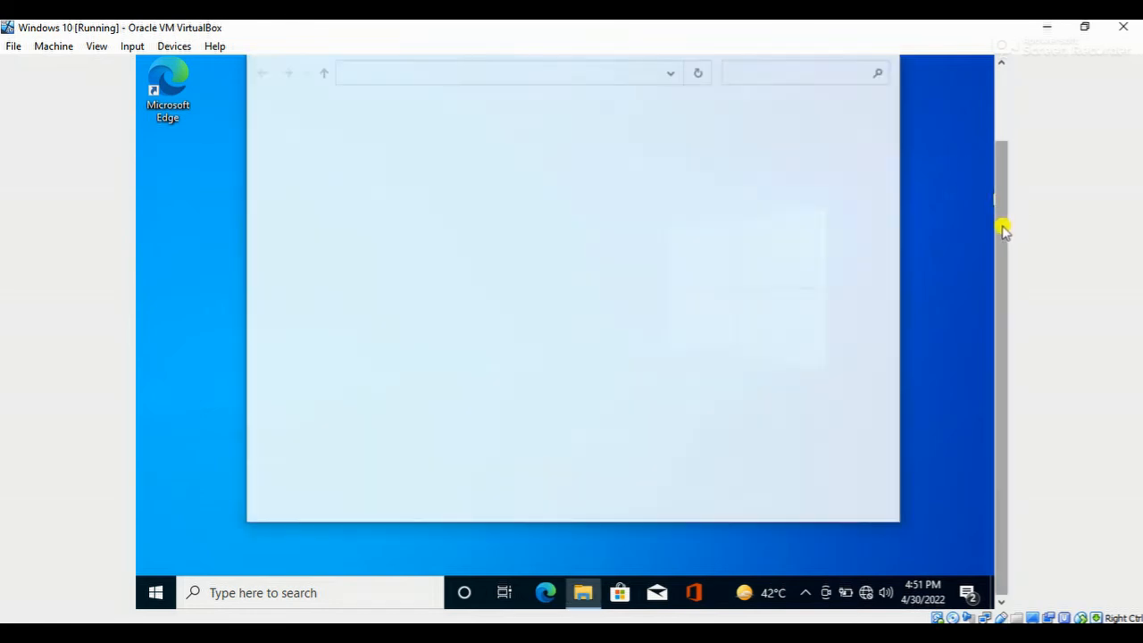
left_click_drag(1001, 230, 997, 169)
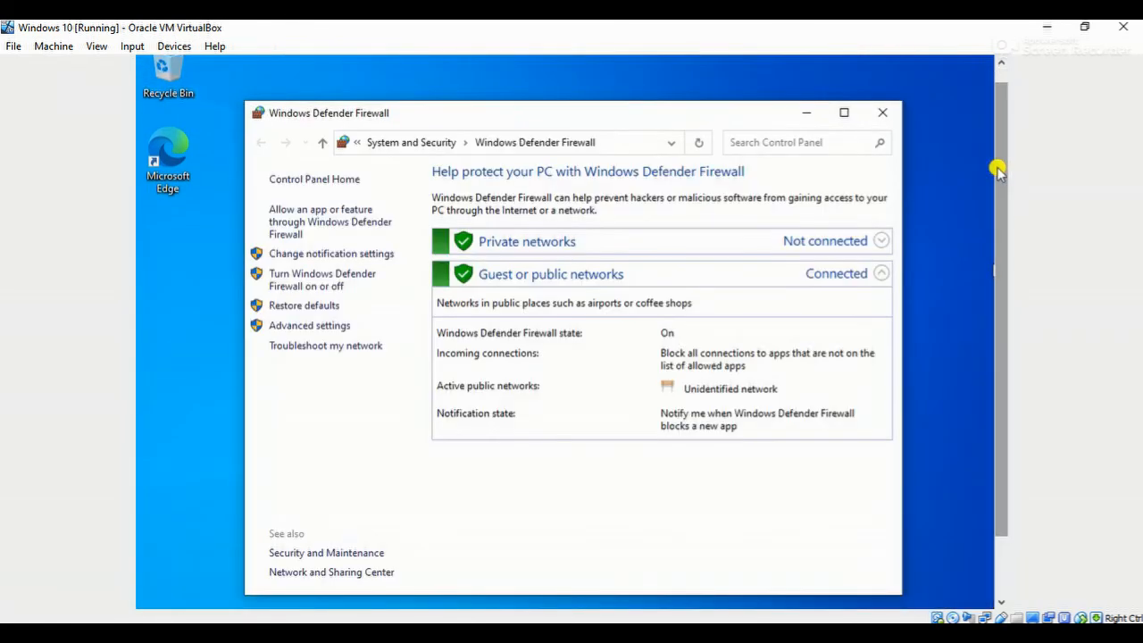
Step: Turn off Windows Defender Firewall for both private and public networks on the Windows 10 client
left_click(300, 288)
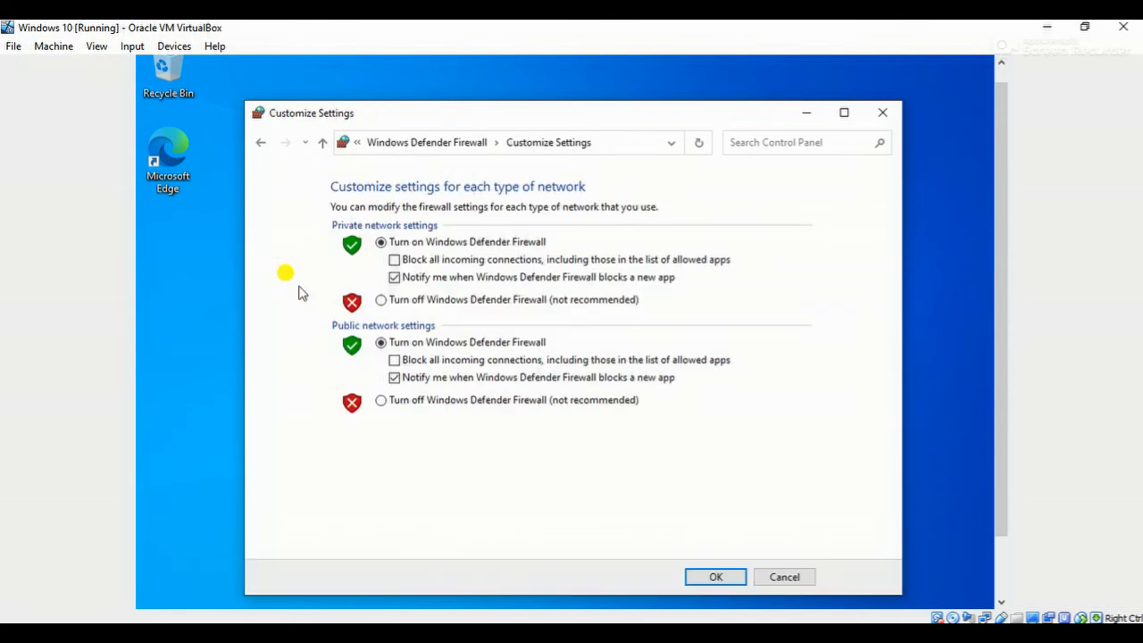
left_click(380, 300)
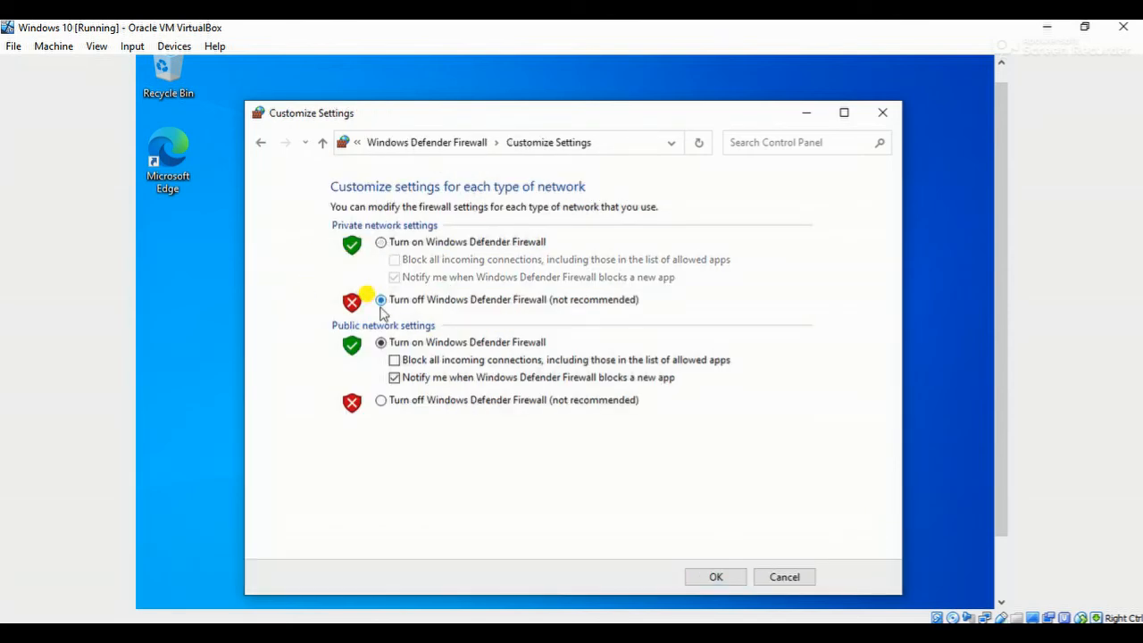
left_click(380, 400)
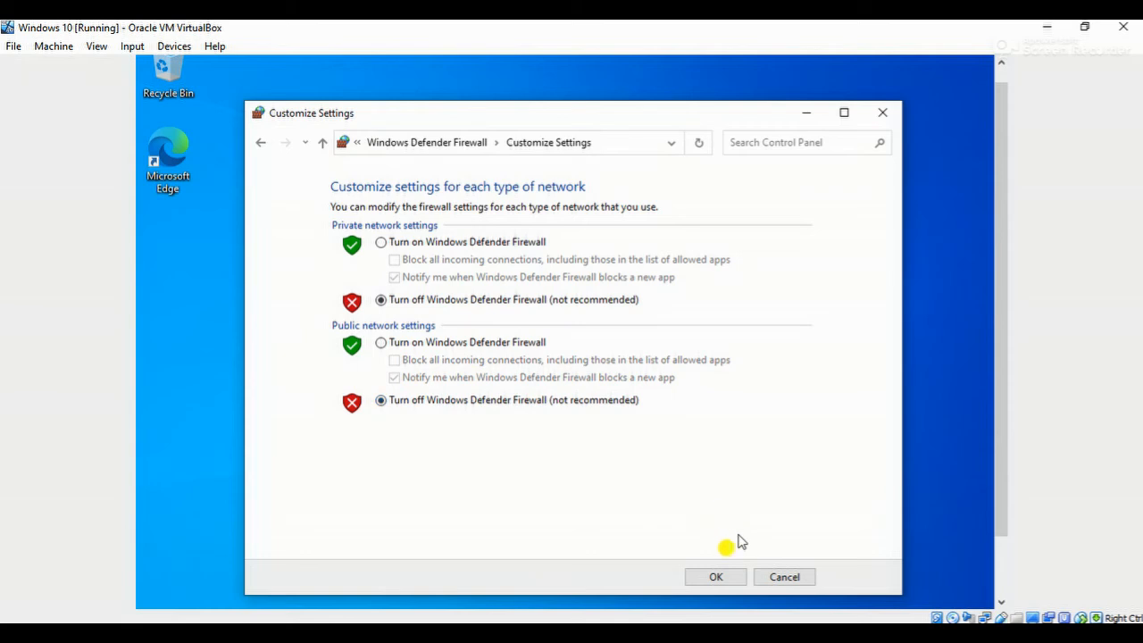
left_click(715, 577)
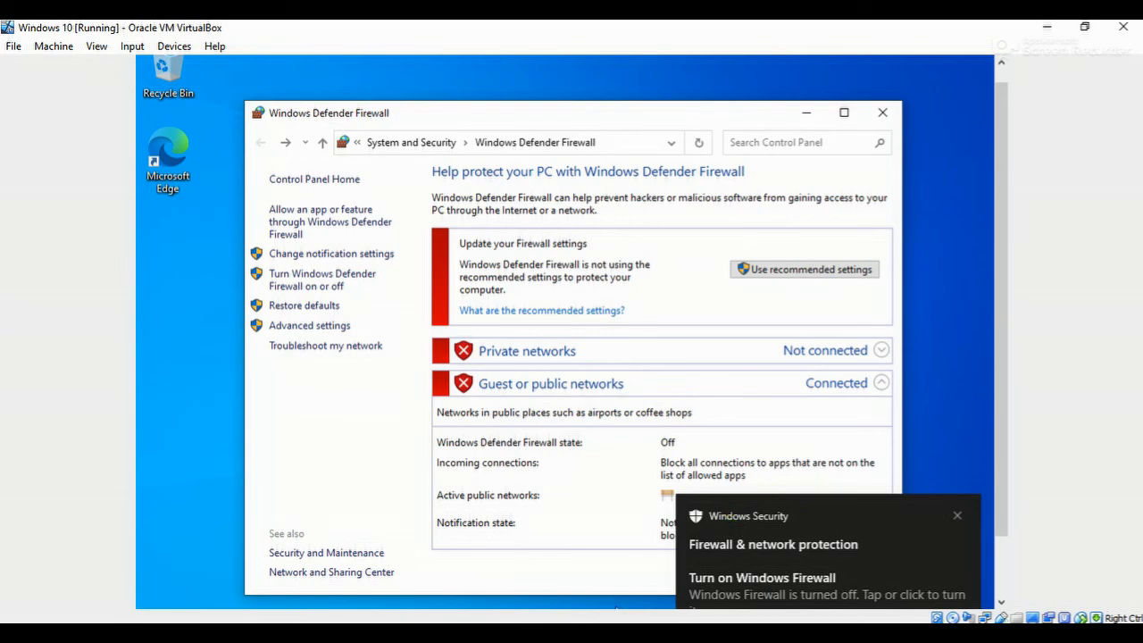
Step: Return to the Server 2019 machine and close the Command Prompt running the ping to 192.168.1.110
left_click(566, 579)
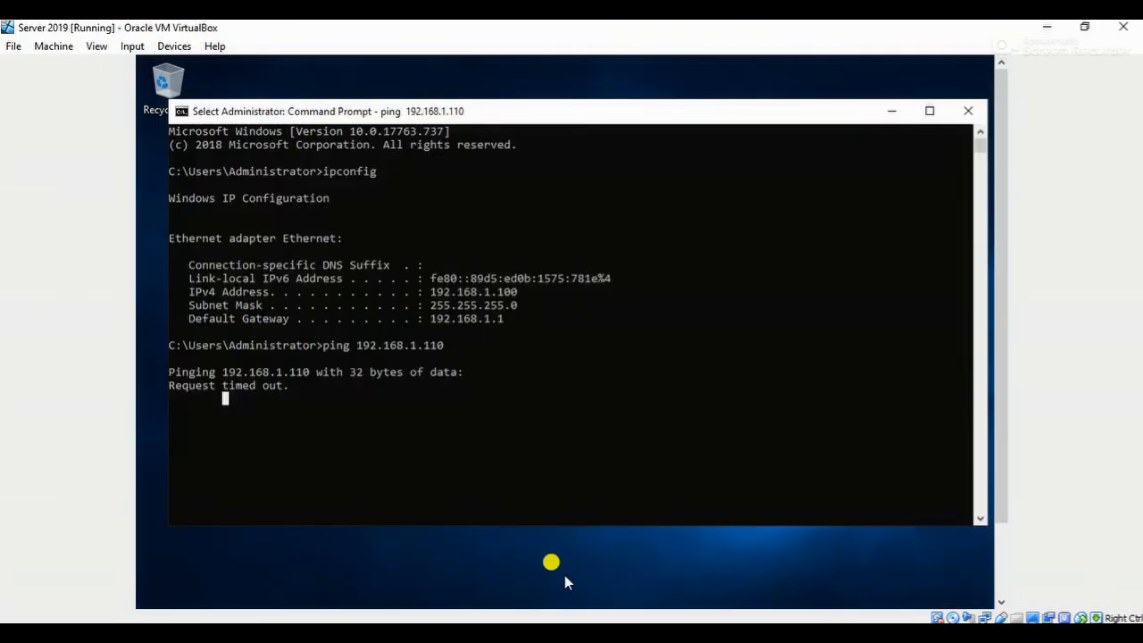
left_click_drag(225, 411, 231, 424)
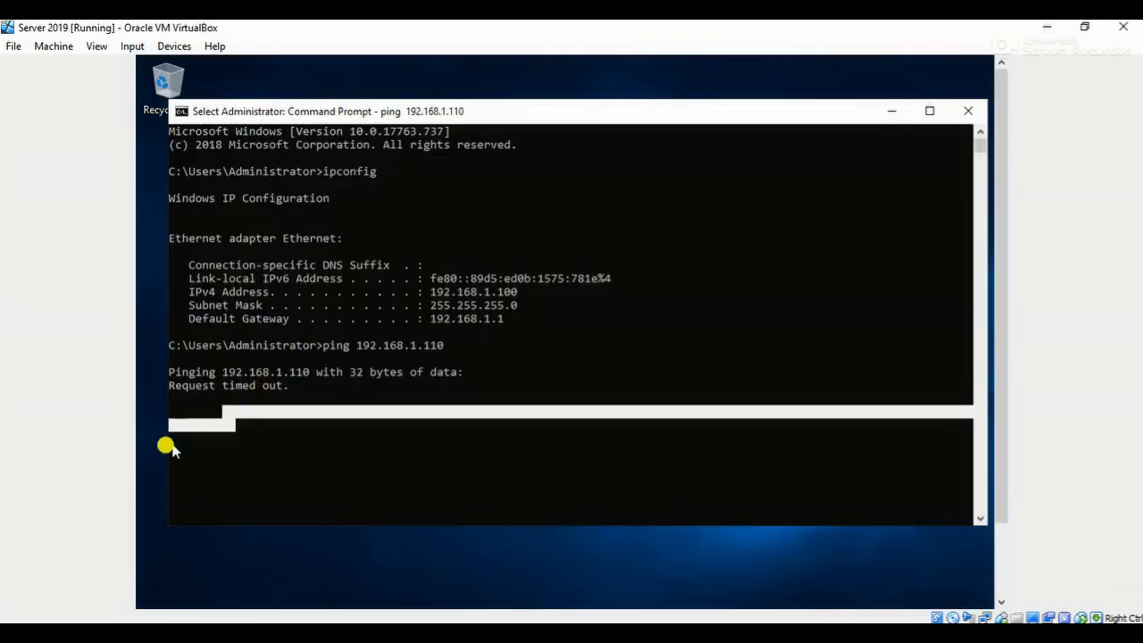
left_click(211, 479)
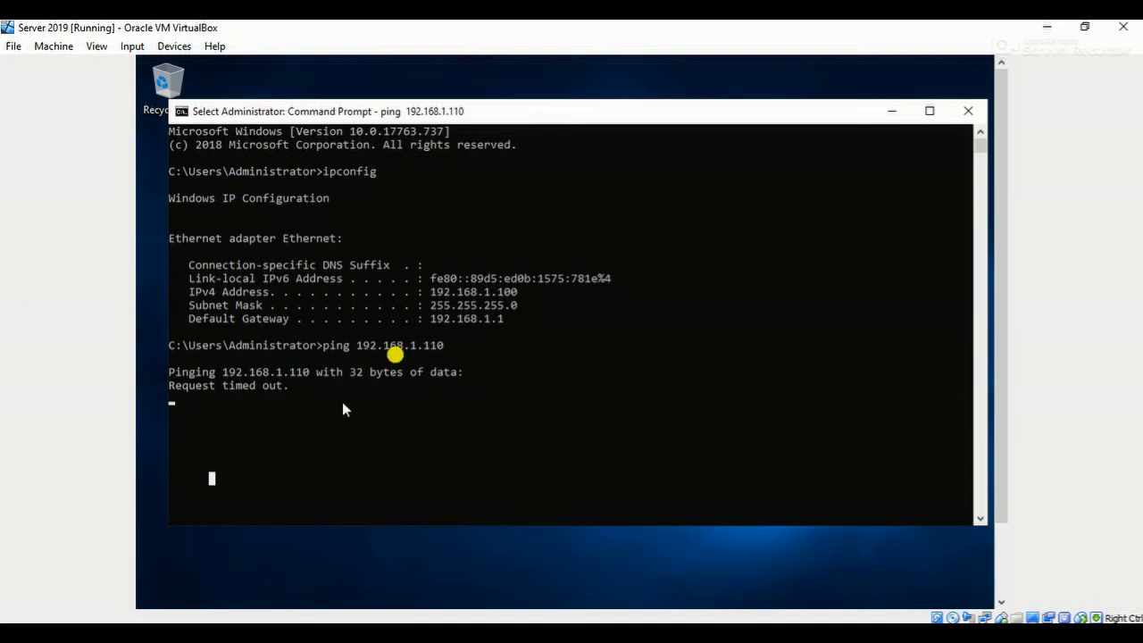
left_click(970, 119)
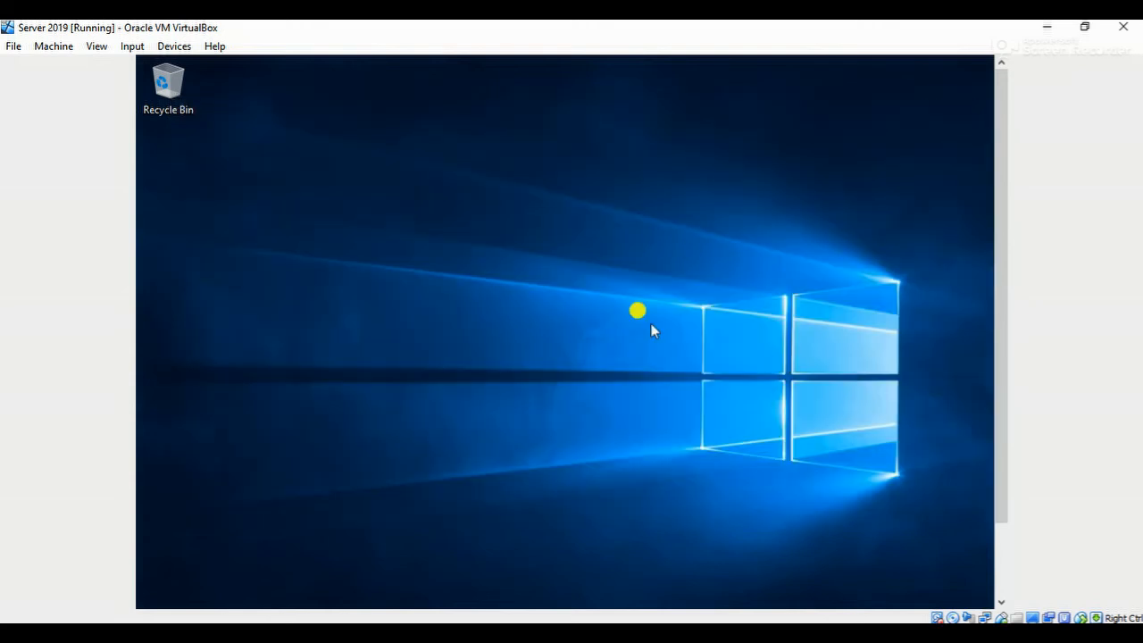
Step: Reopen Command Prompt on the server and run ipconfig again to check its network settings
left_click_drag(1001, 143, 1004, 191)
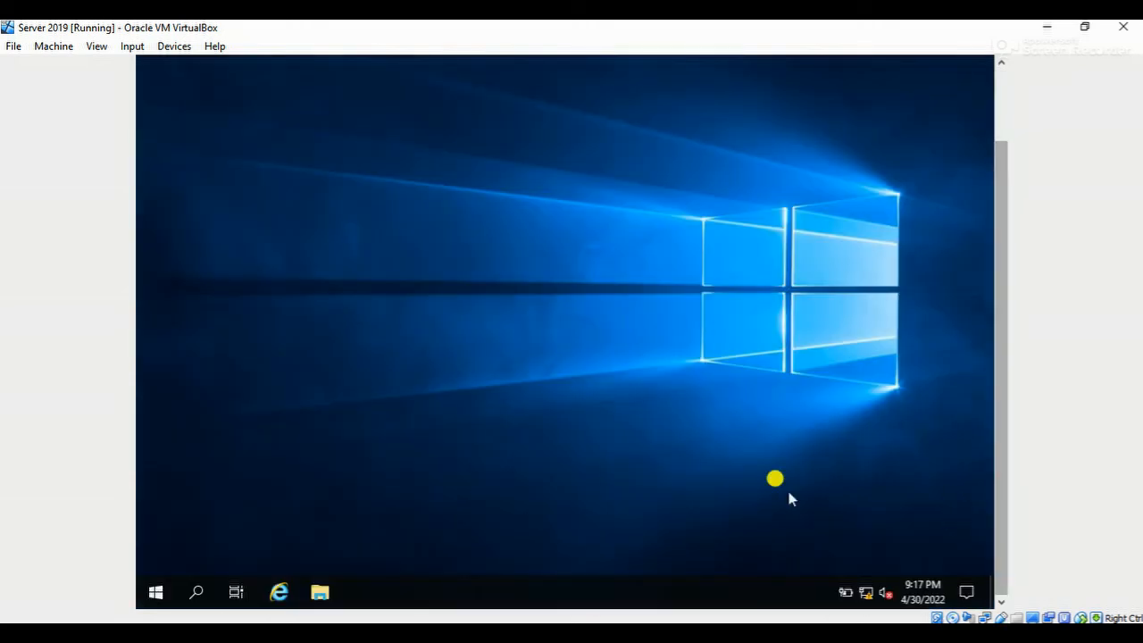
left_click(154, 588)
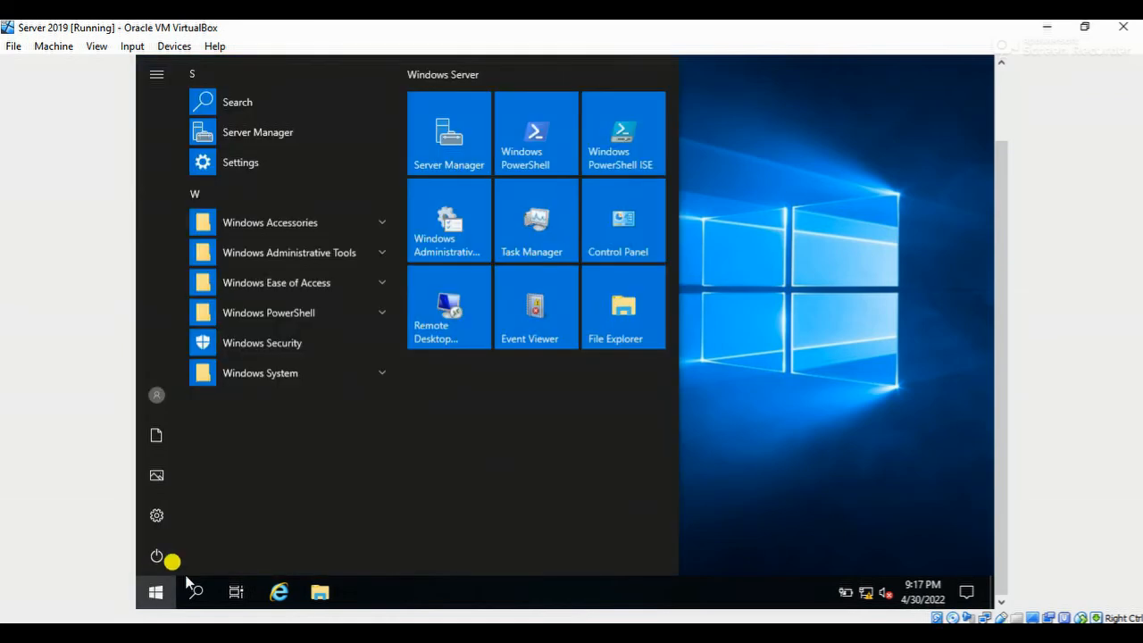
type("cmd")
key("Return")
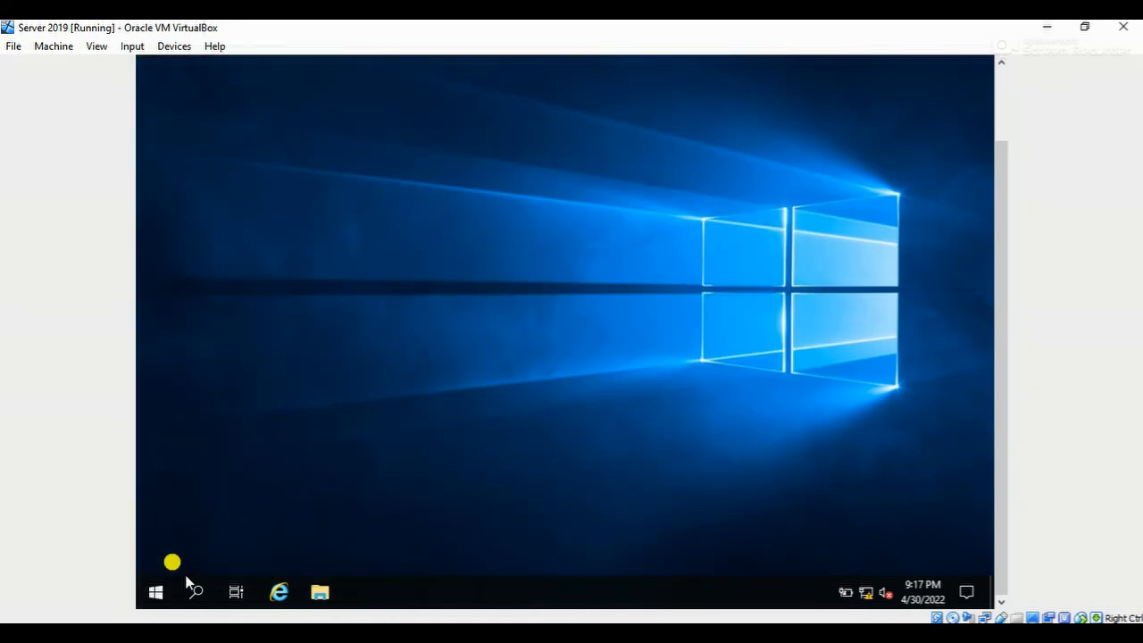
type("ip")
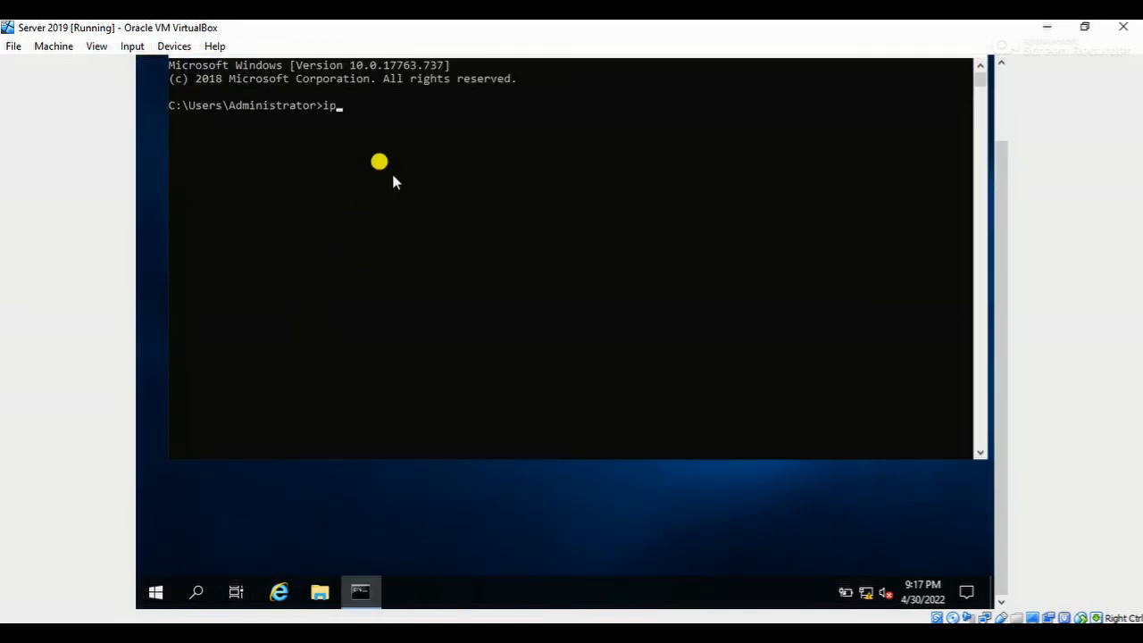
type("config")
key("Return")
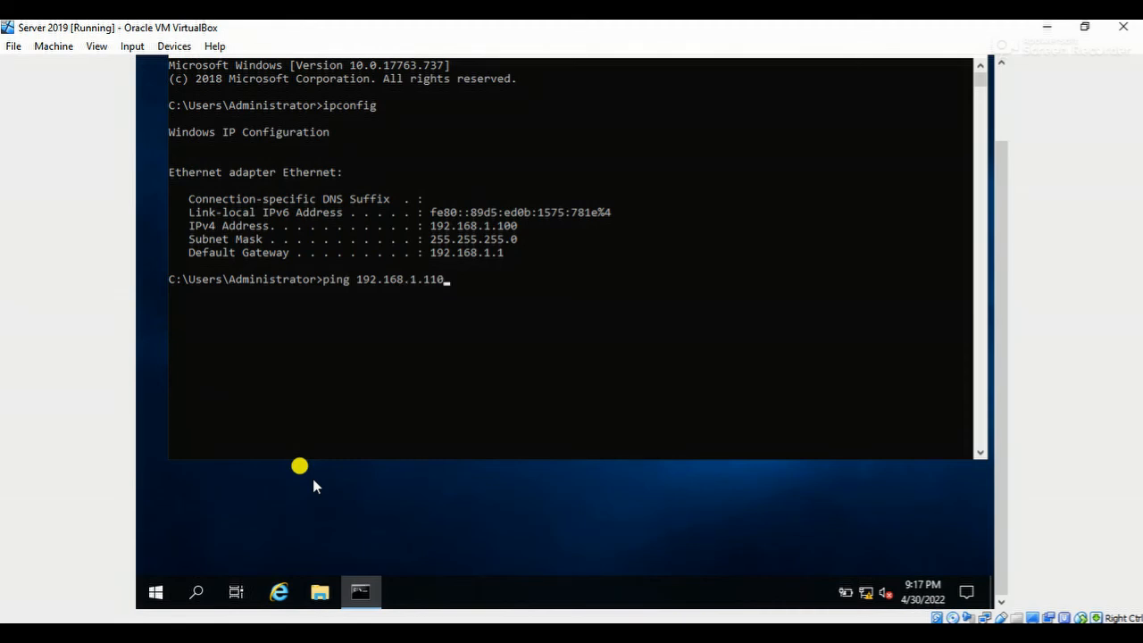
Step: Run the ping to 192.168.1.110 from the server and close its Command Prompt
key("Return")
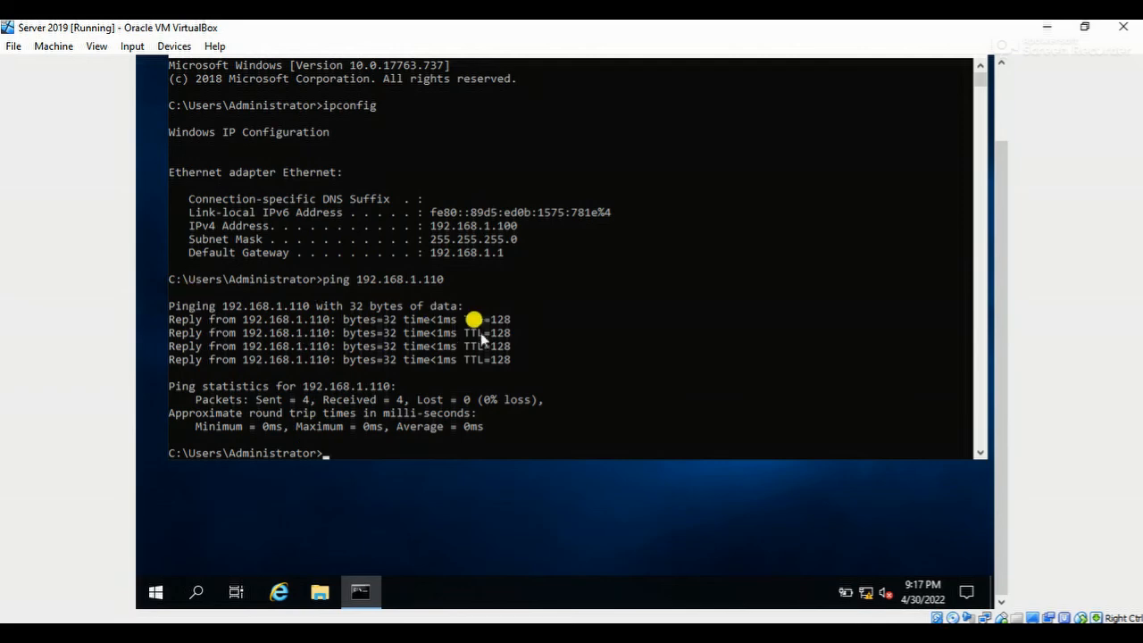
left_click_drag(1005, 180, 994, 44)
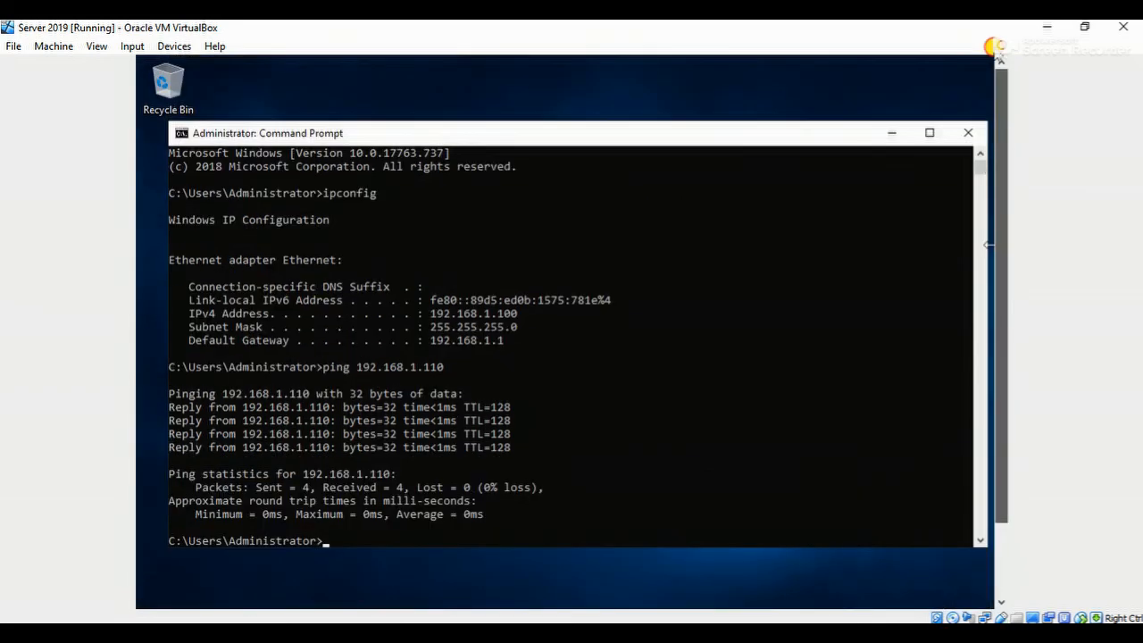
left_click(968, 136)
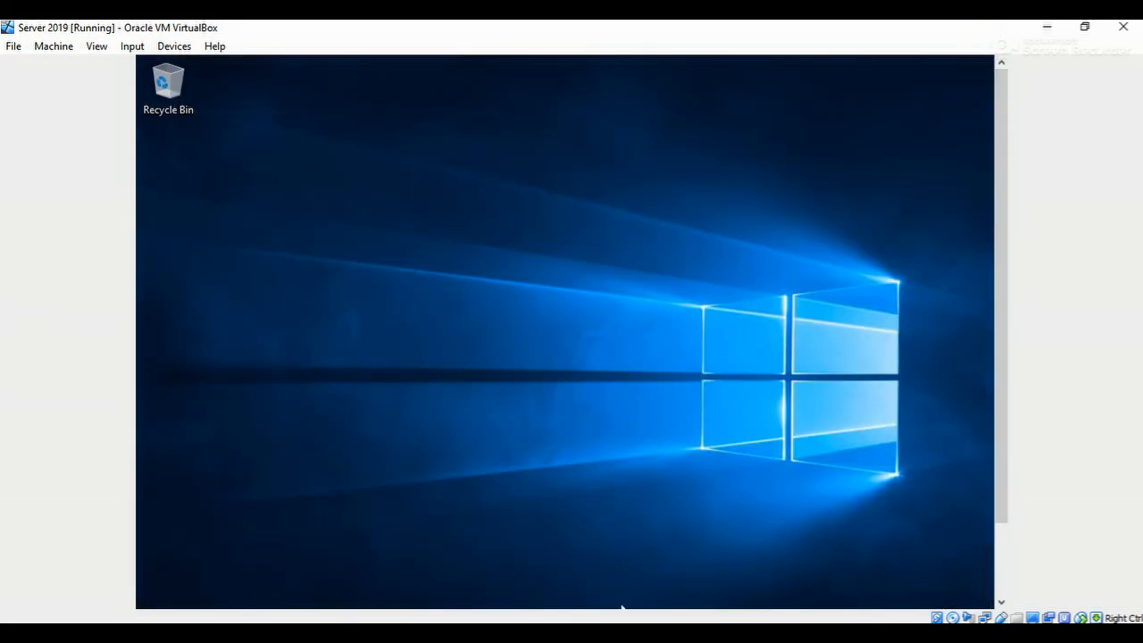
Step: Switch to the Windows 10 machine and close its Windows Defender Firewall window
mouse_move(625, 616)
left_click(725, 557)
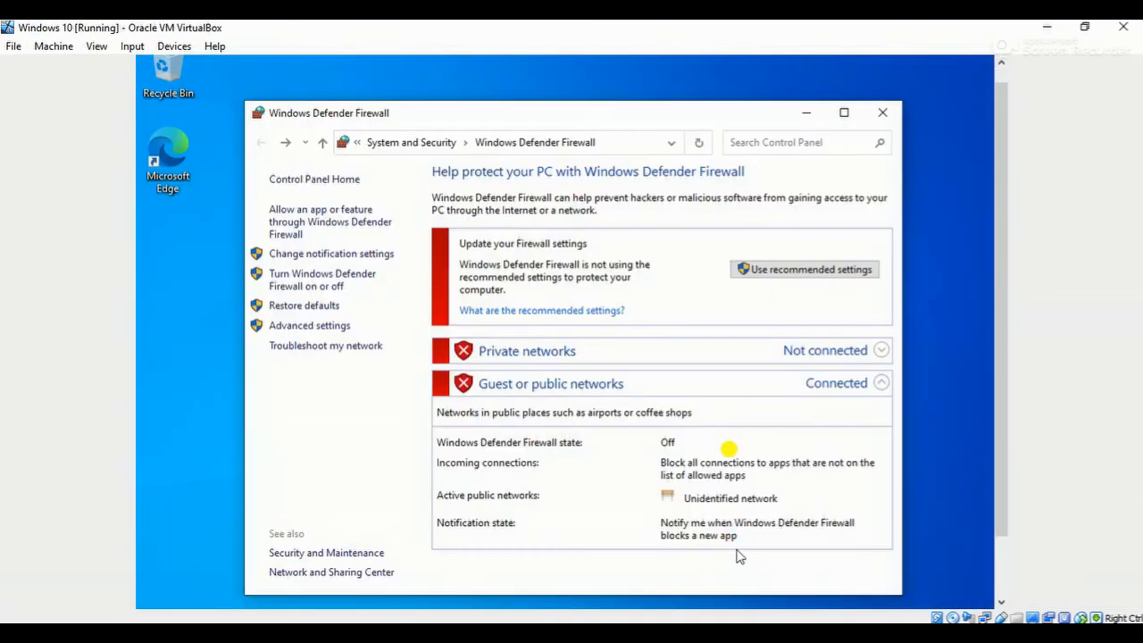
left_click(882, 112)
Step: Open Command Prompt on the Windows 10 client and run ipconfig to check its network settings
left_click_drag(1000, 125, 1031, 411)
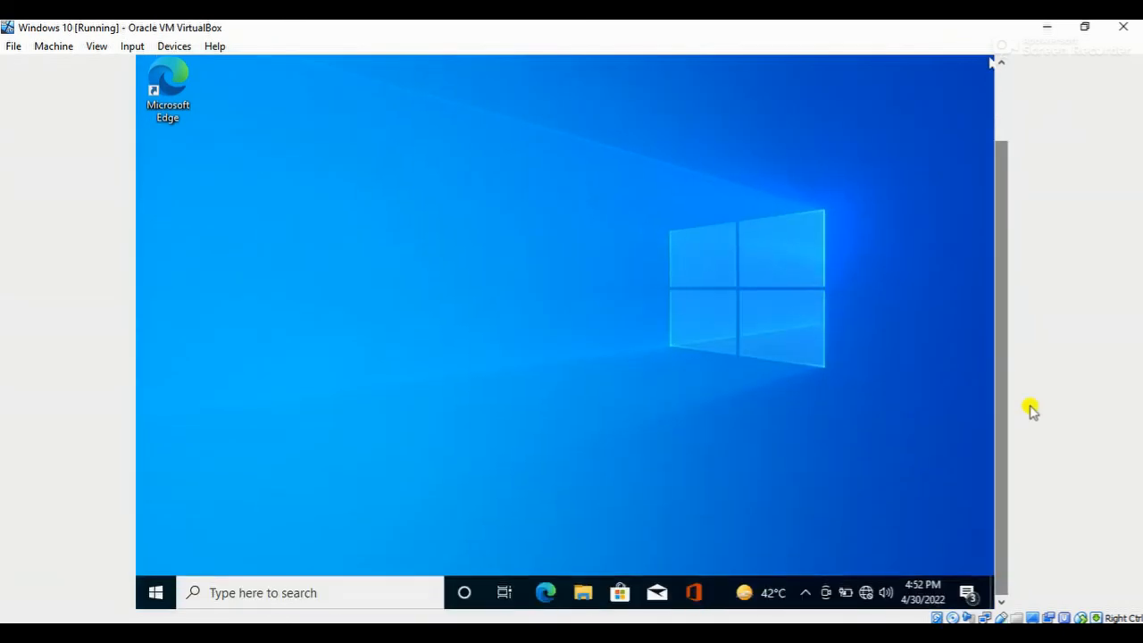
left_click(154, 592)
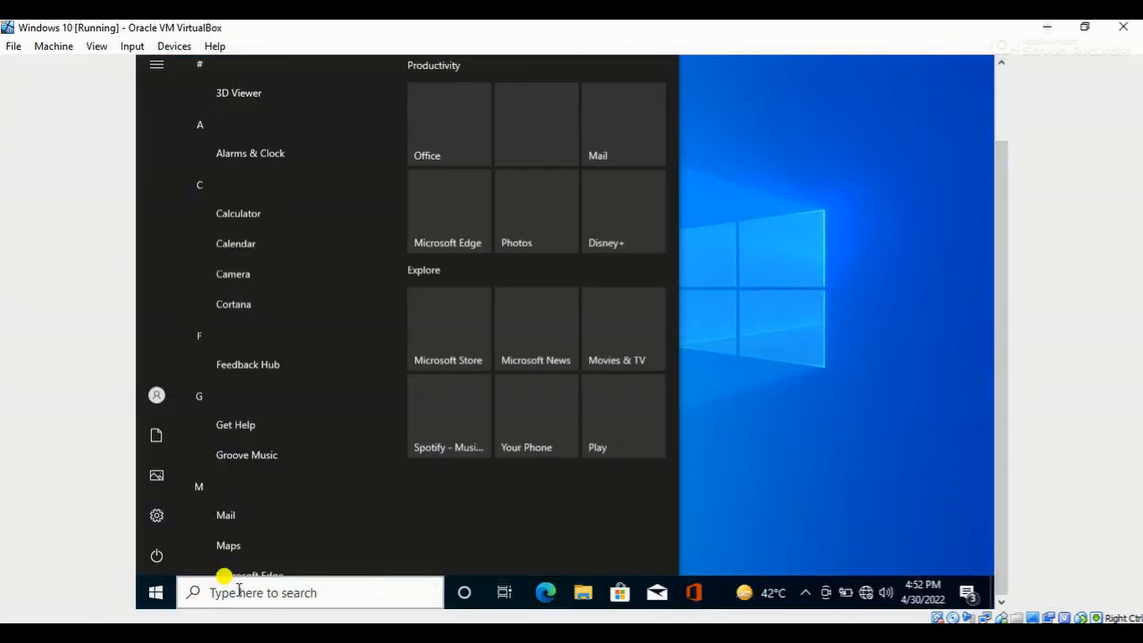
left_click(238, 592)
type("cmd")
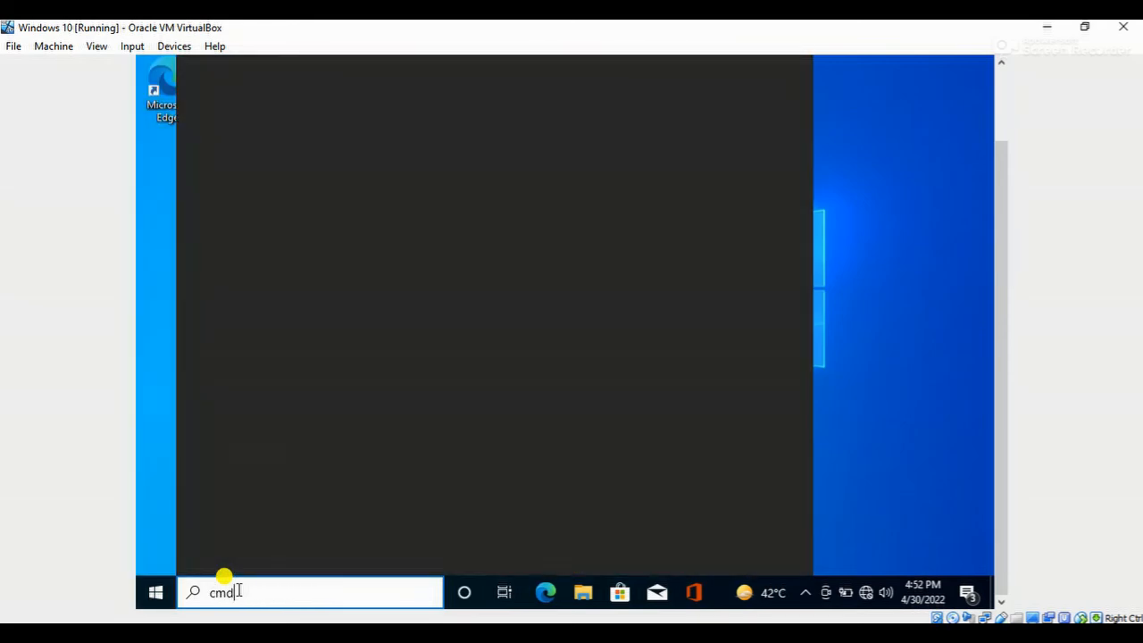
key("Return")
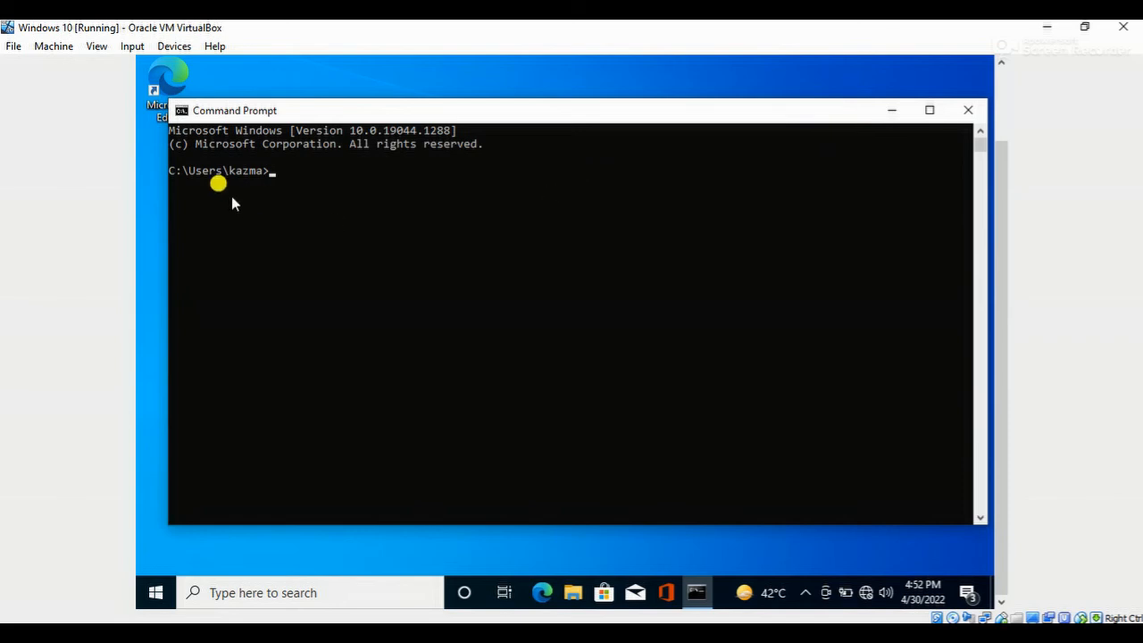
type("ipconfig")
key("Return")
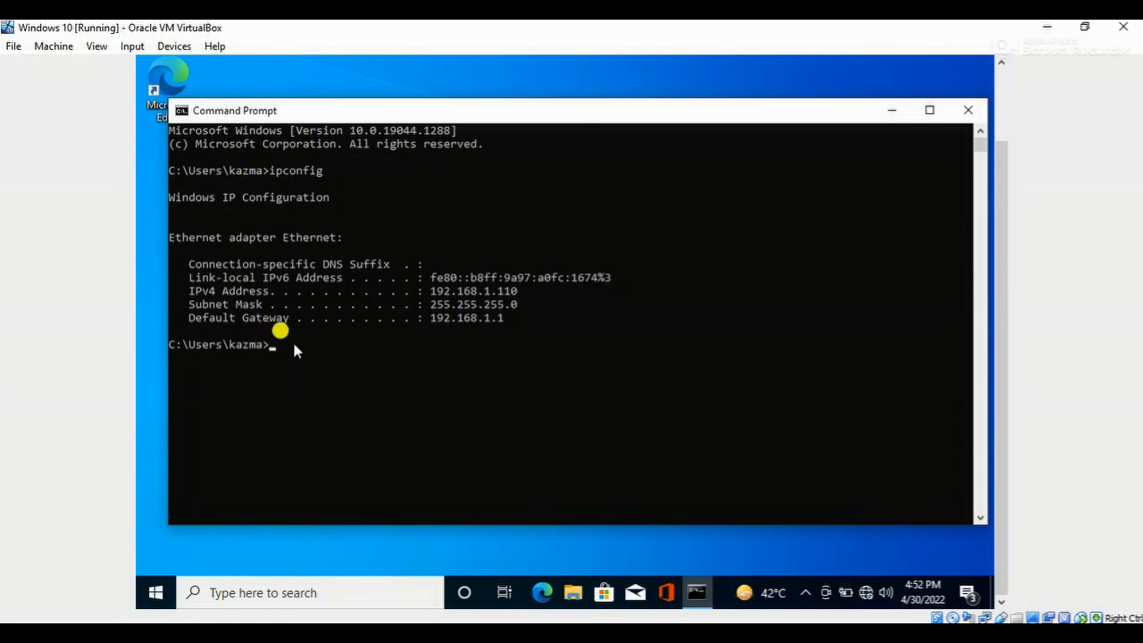
Step: Ping the server at 192.168.1.100 from the Windows 10 client
type("ping")
type("192.168.1.100")
key("Return")
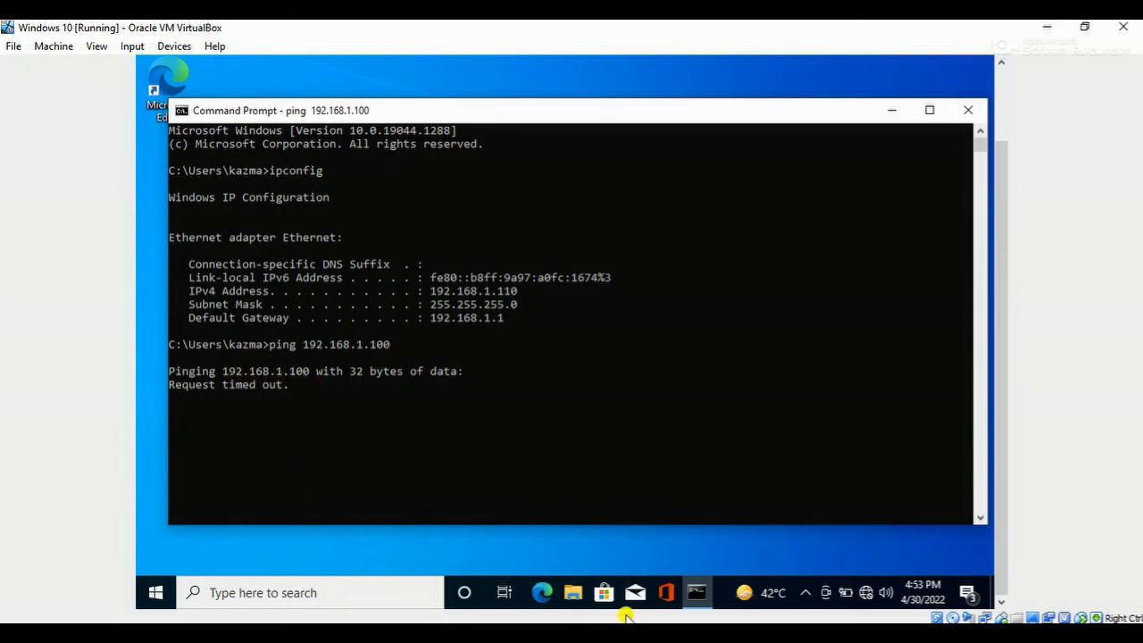
Step: Switch to the Server 2019 machine, open Server Manager, dismiss the Windows Admin Center message and show the Local Server properties
mouse_move(566, 630)
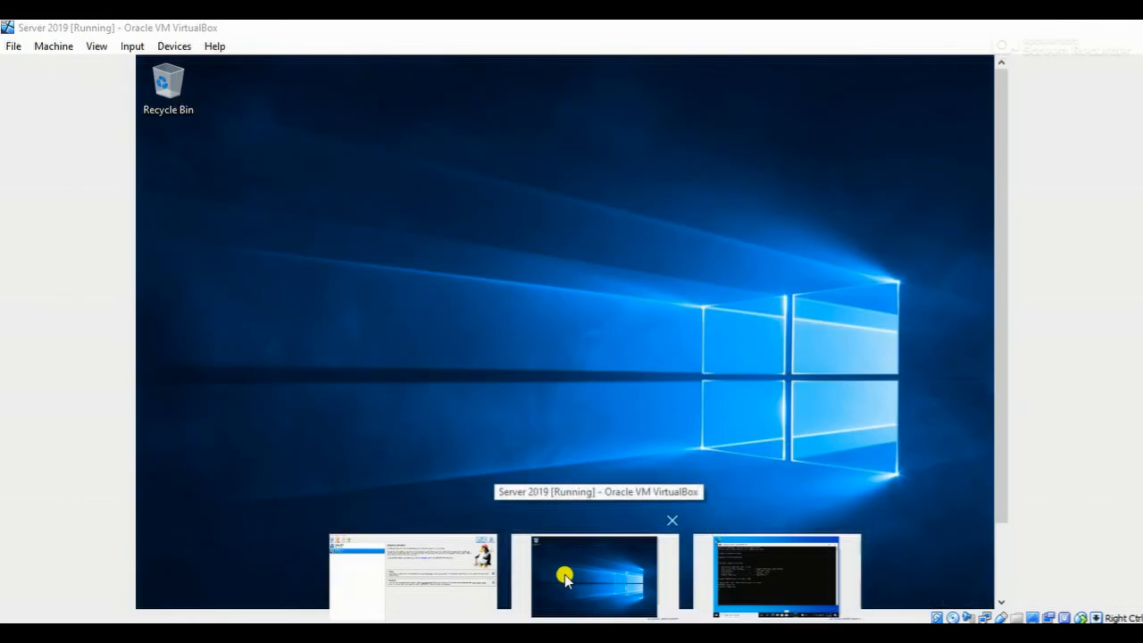
left_click(565, 577)
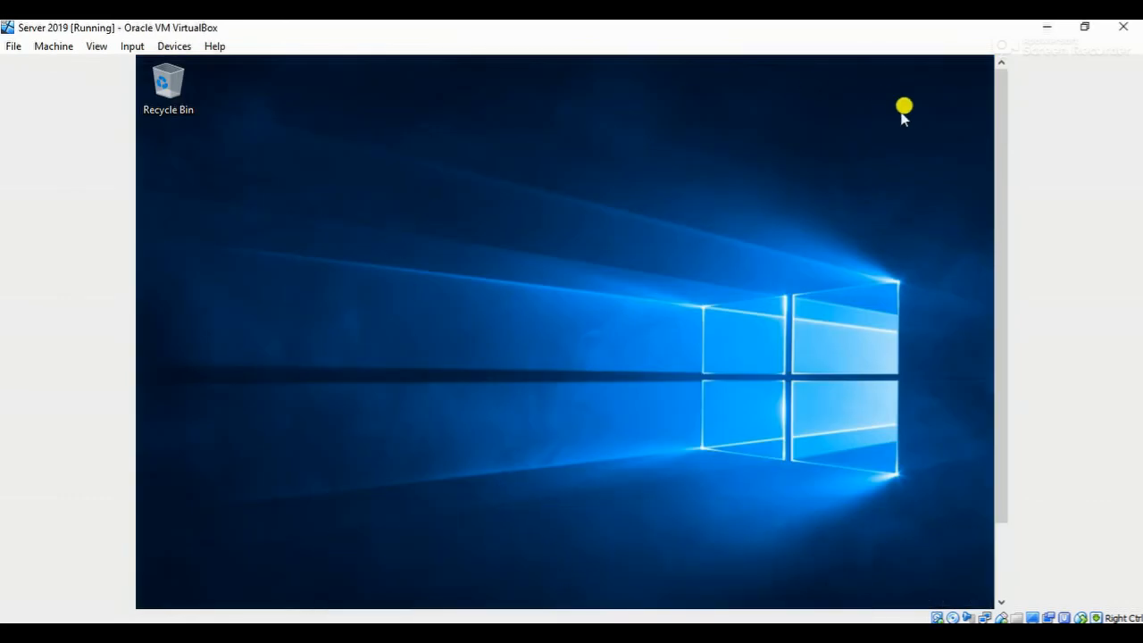
left_click_drag(998, 125, 1027, 377)
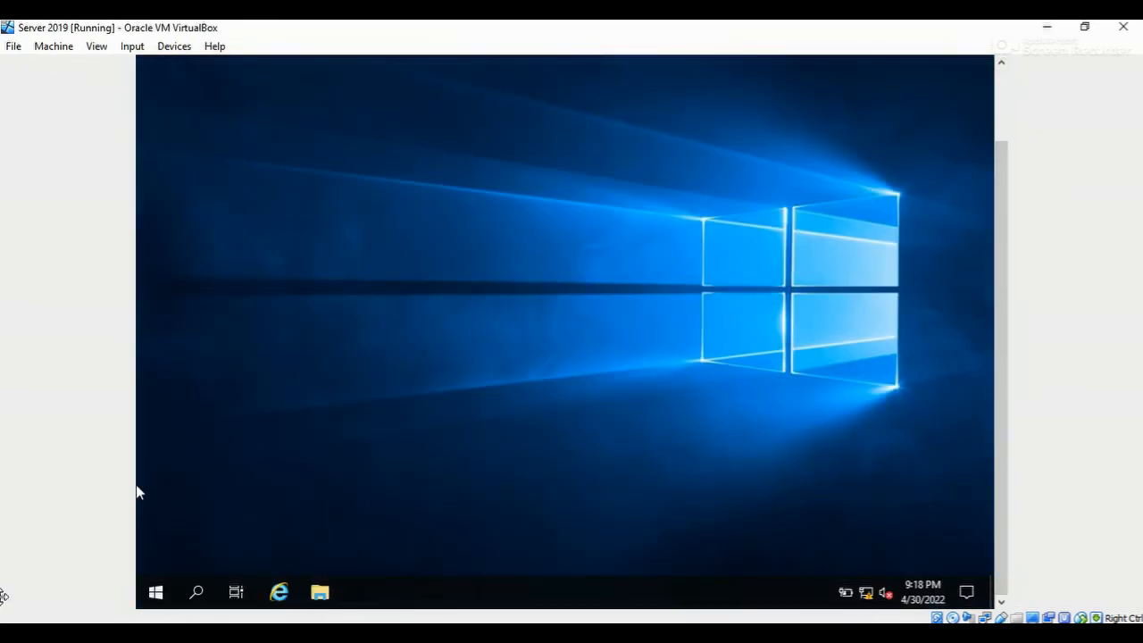
left_click(155, 593)
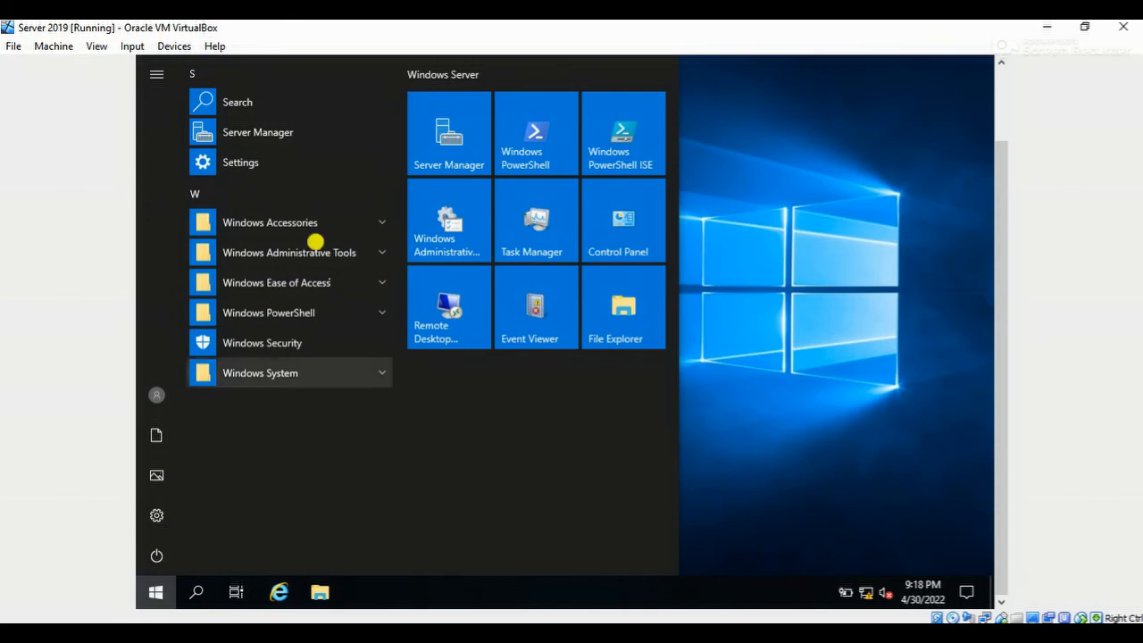
left_click(266, 132)
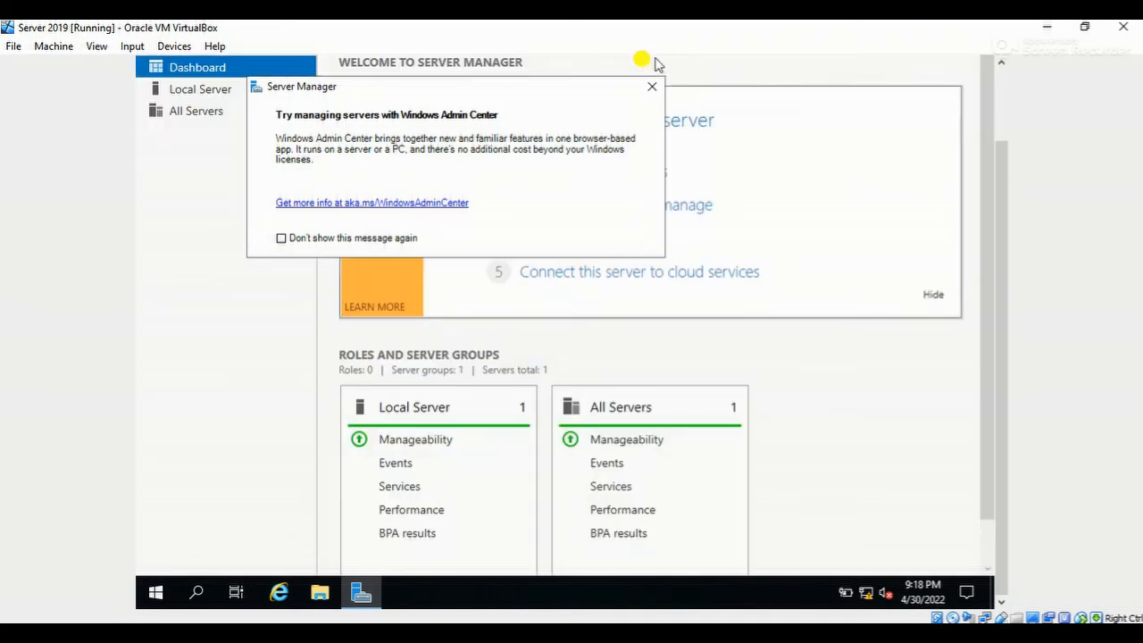
left_click(653, 87)
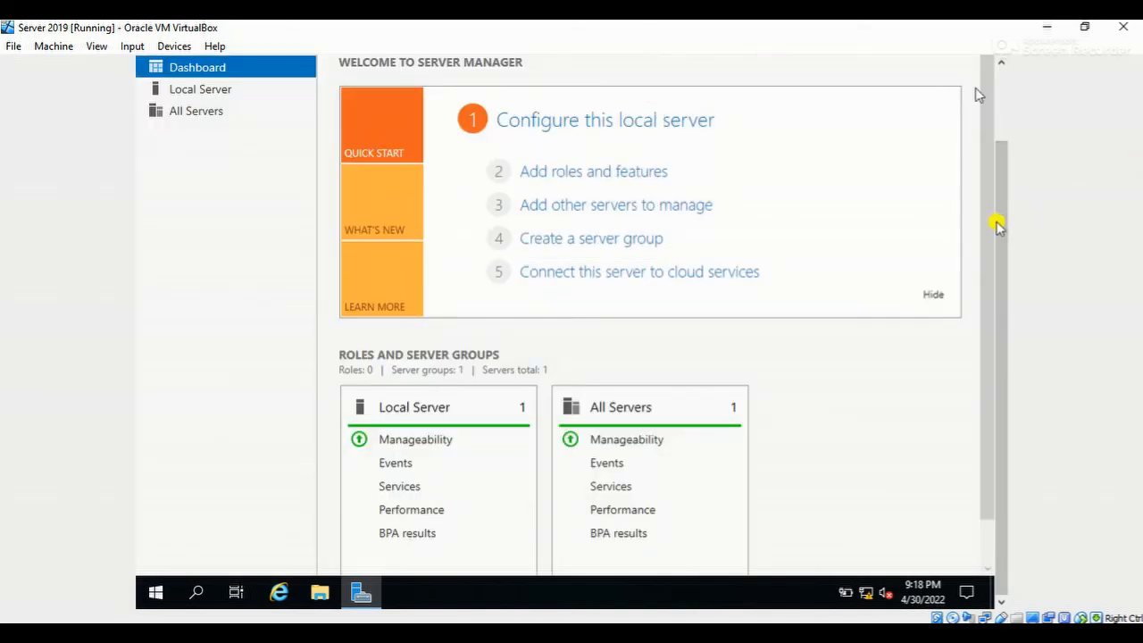
left_click(200, 94)
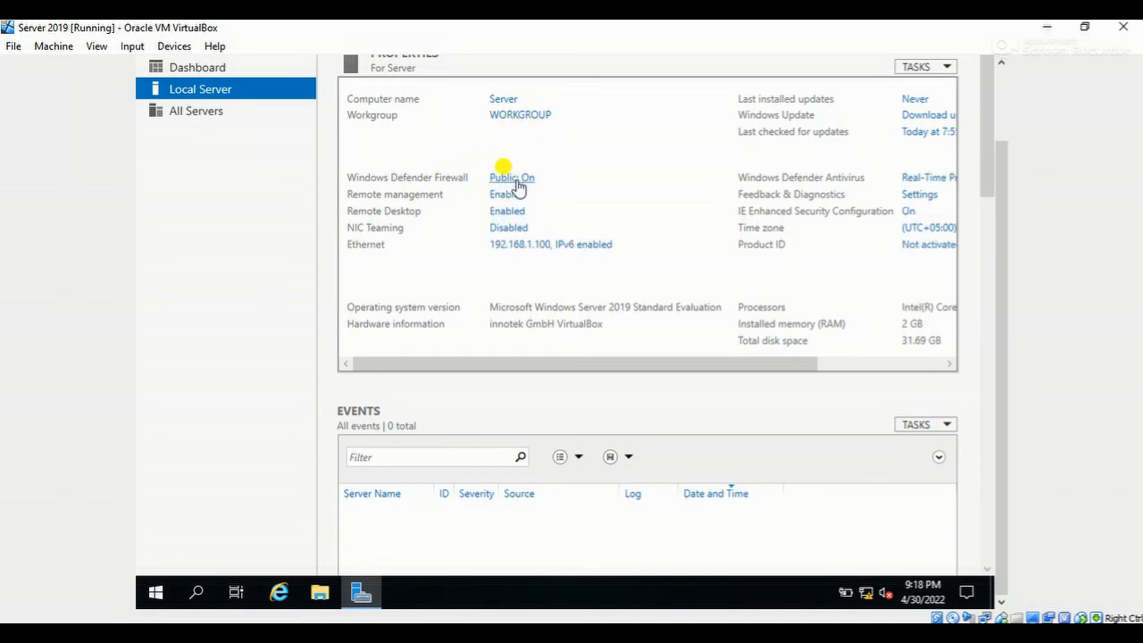
Step: Turn off Windows Defender Firewall for the server's public network and close Windows Security and Server Manager
left_click(513, 183)
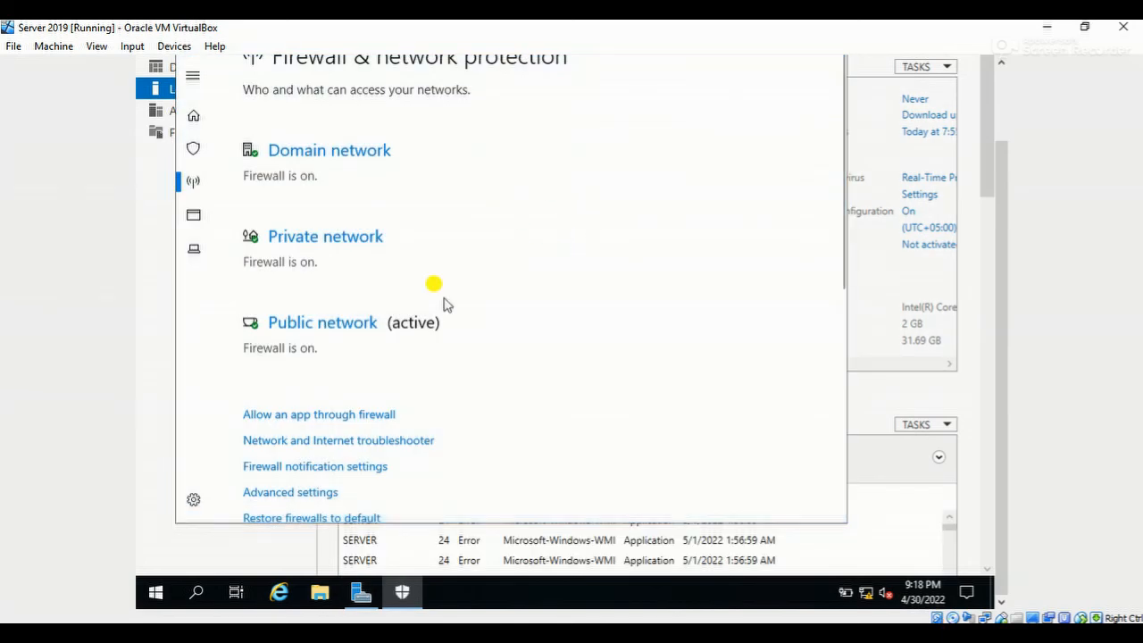
left_click(309, 327)
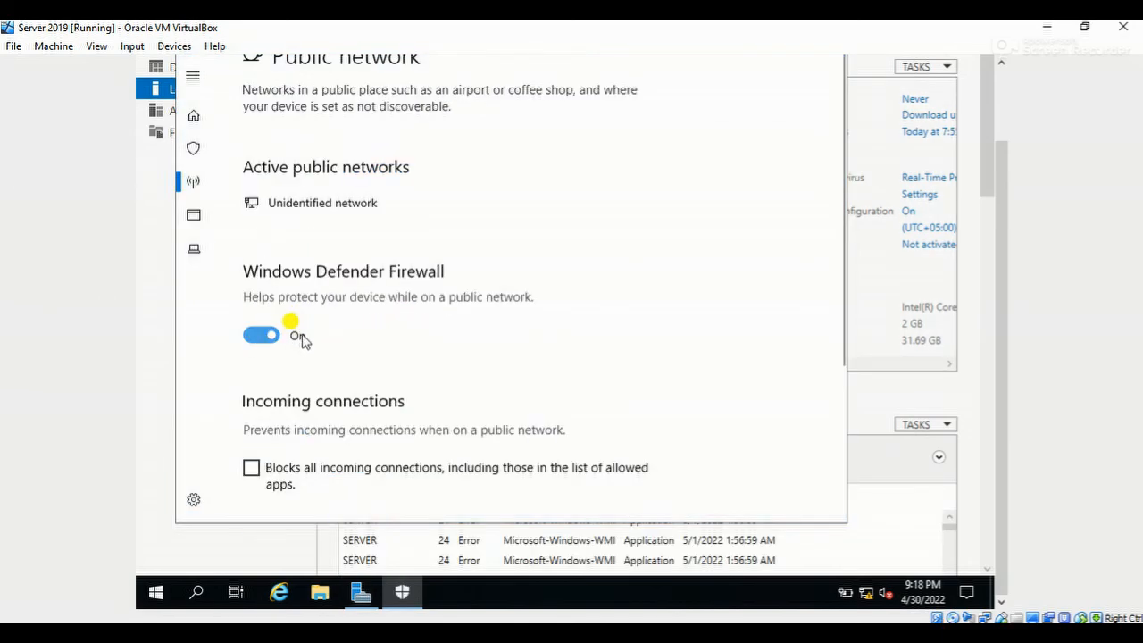
left_click(271, 341)
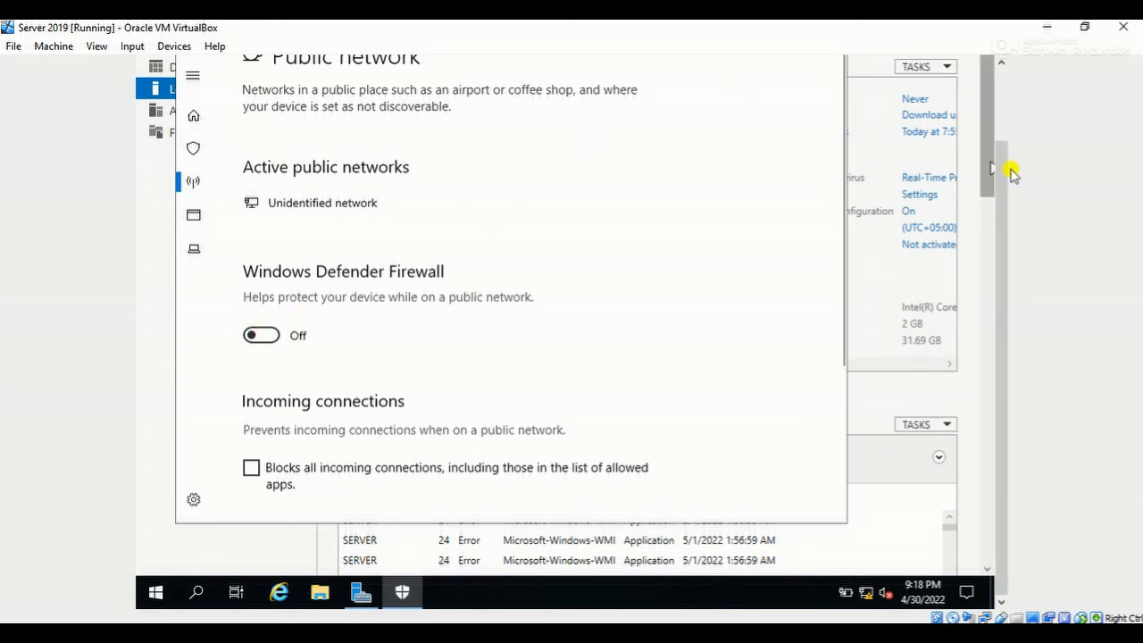
left_click_drag(1003, 179, 994, 30)
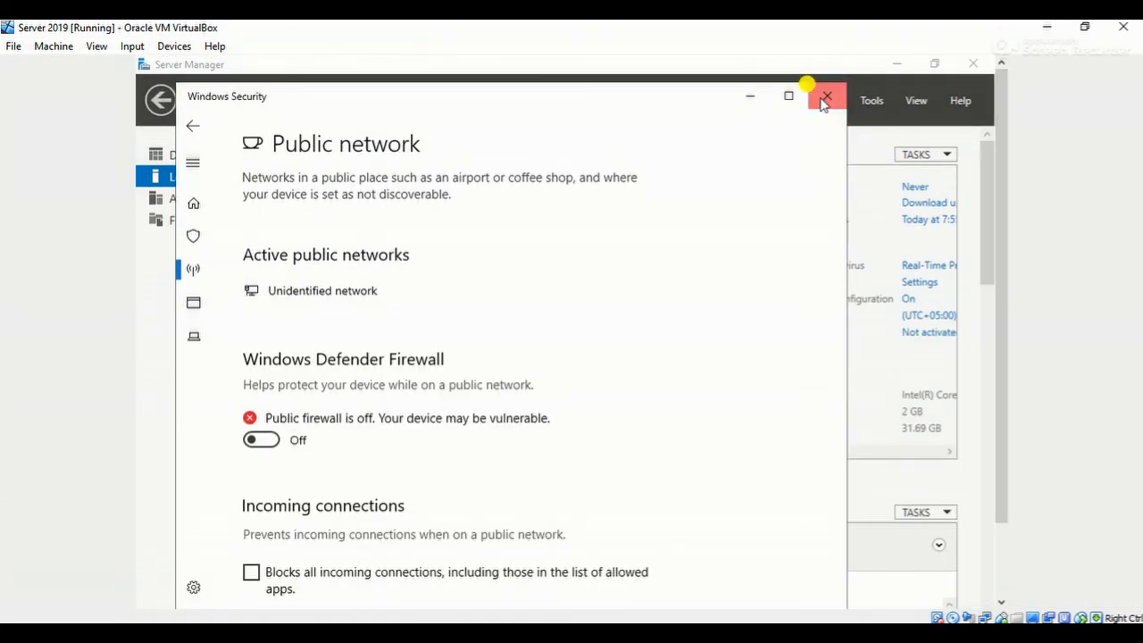
left_click(824, 95)
left_click(972, 63)
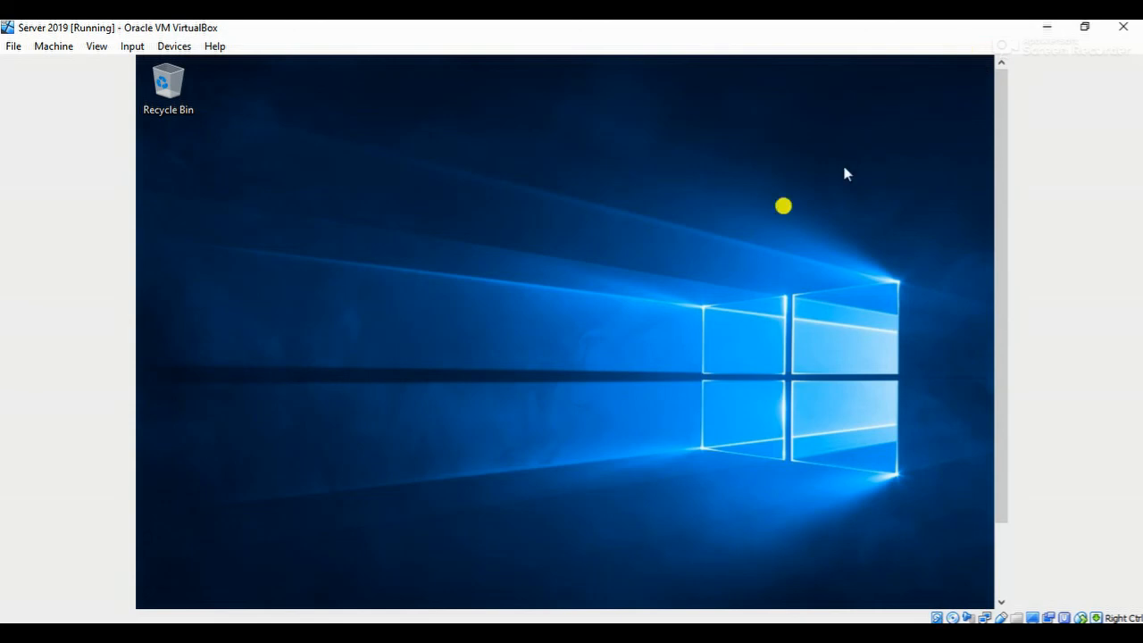
Step: Return to the Windows 10 machine, ping 192.168.1.100 again and close Command Prompt
mouse_move(631, 605)
left_click(709, 575)
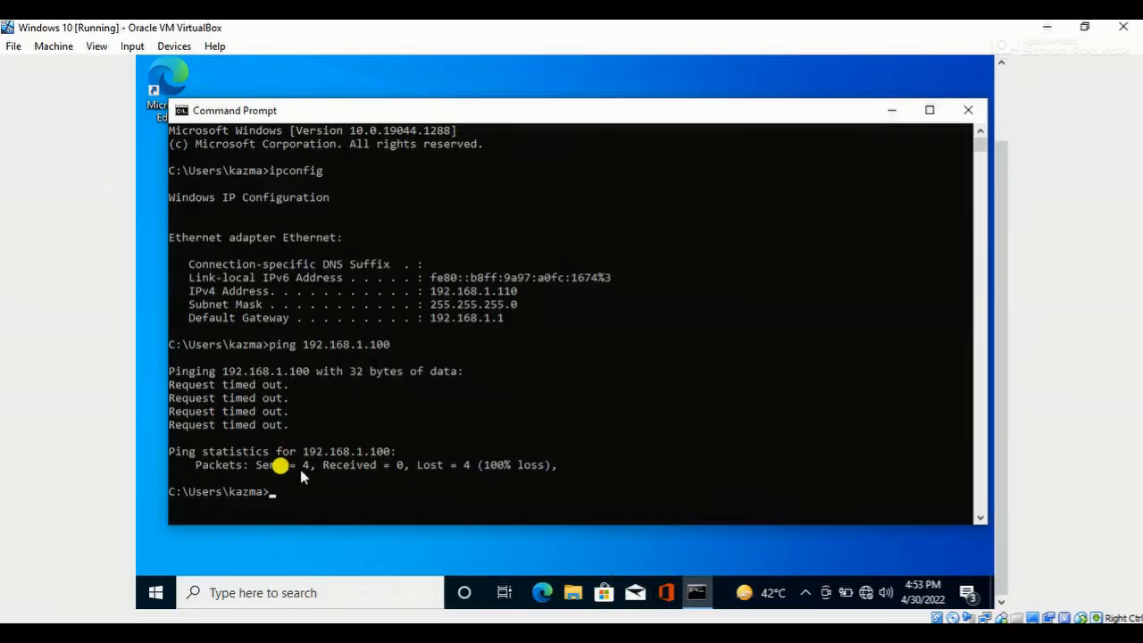
left_click(287, 492)
type("ping 192.168.1.100")
key("Return")
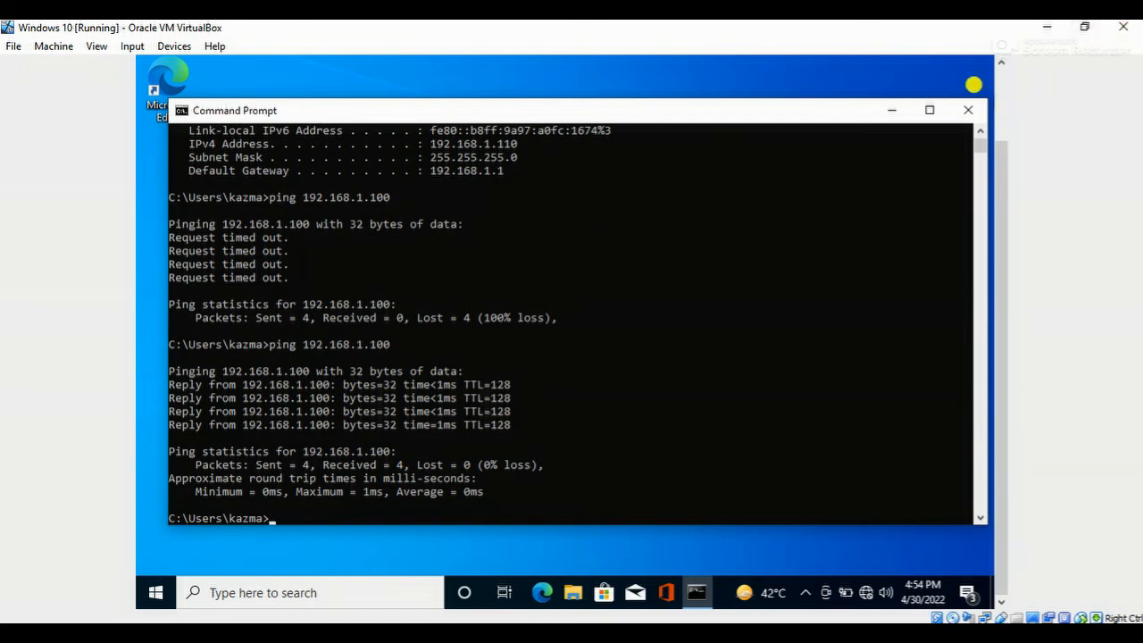
left_click(972, 118)
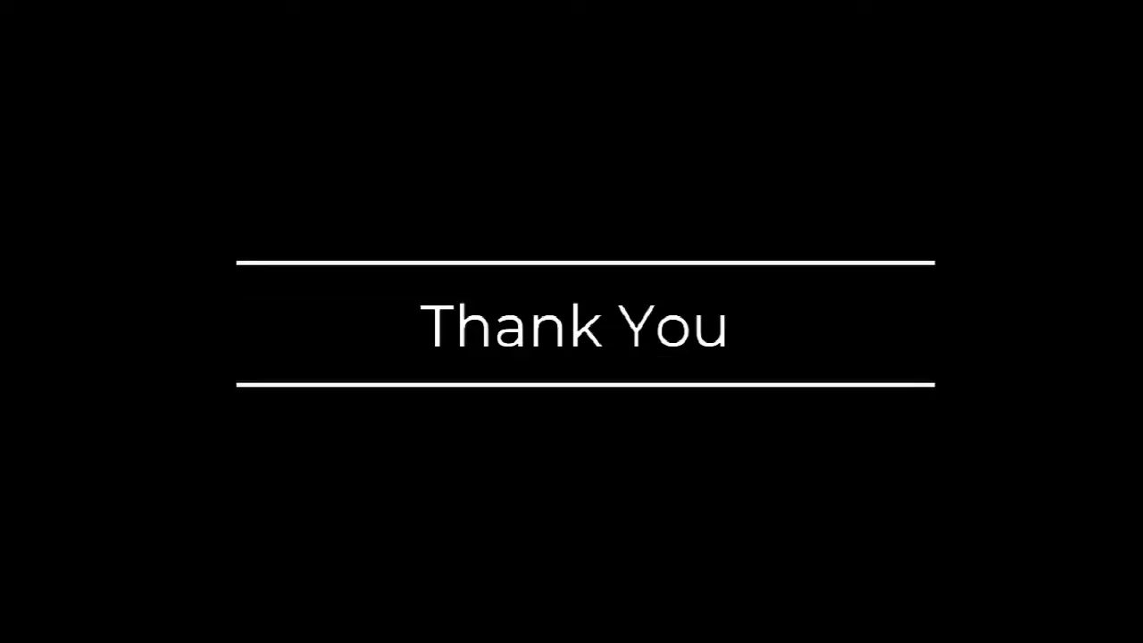